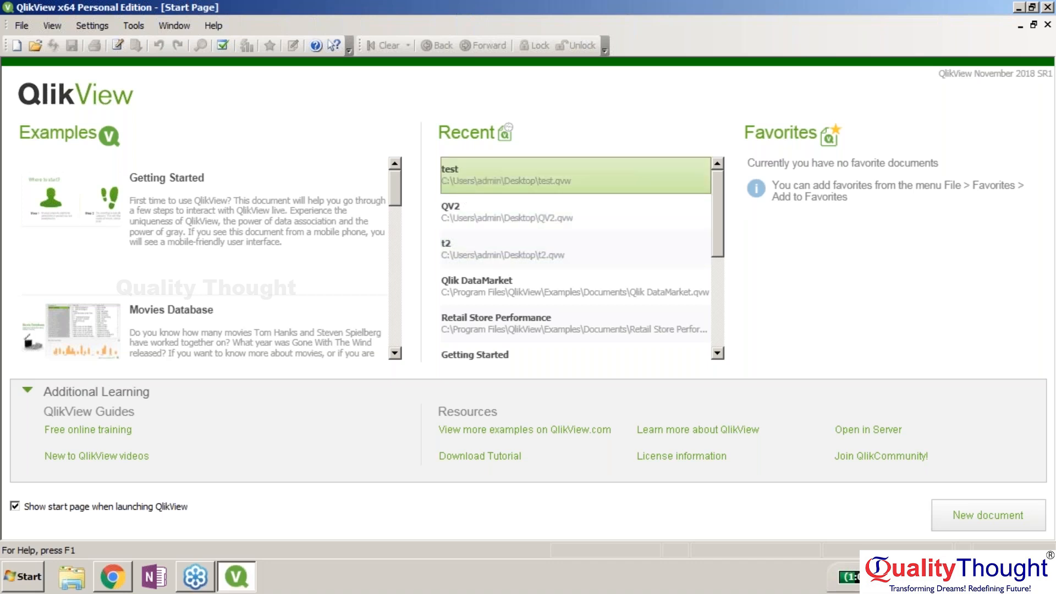
Open the recent test document, look over the available new sheet object types, and close the document
left_click(550, 175)
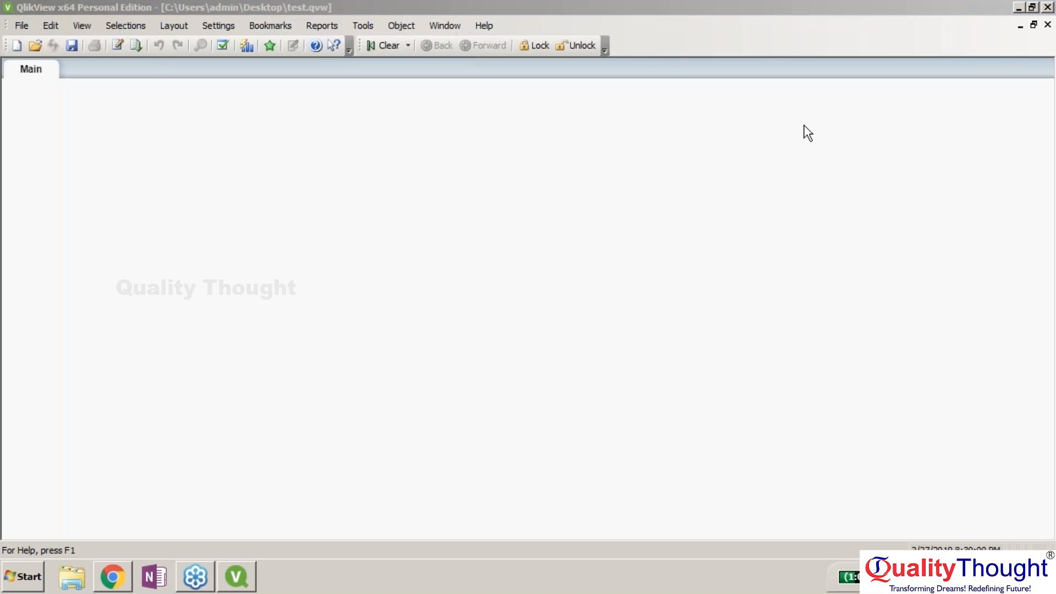
right_click(465, 98)
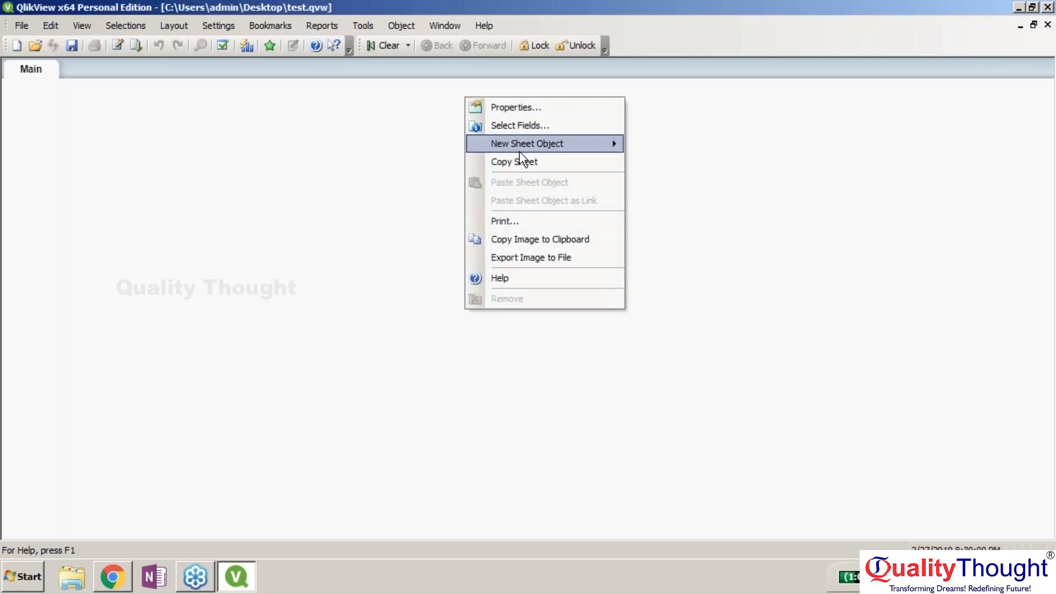
mouse_move(520, 152)
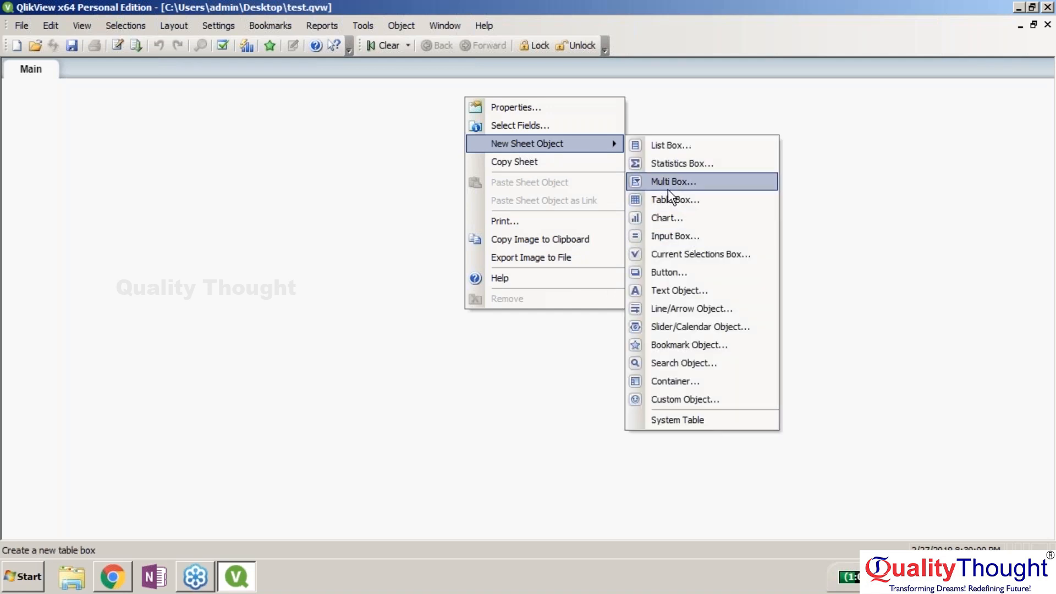
left_click(411, 206)
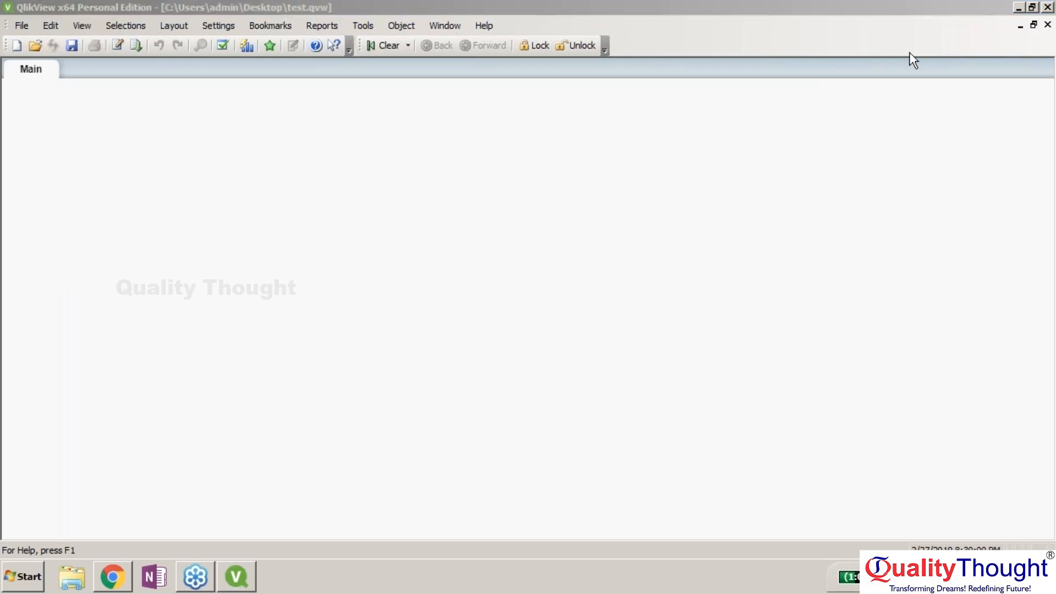
left_click(1048, 26)
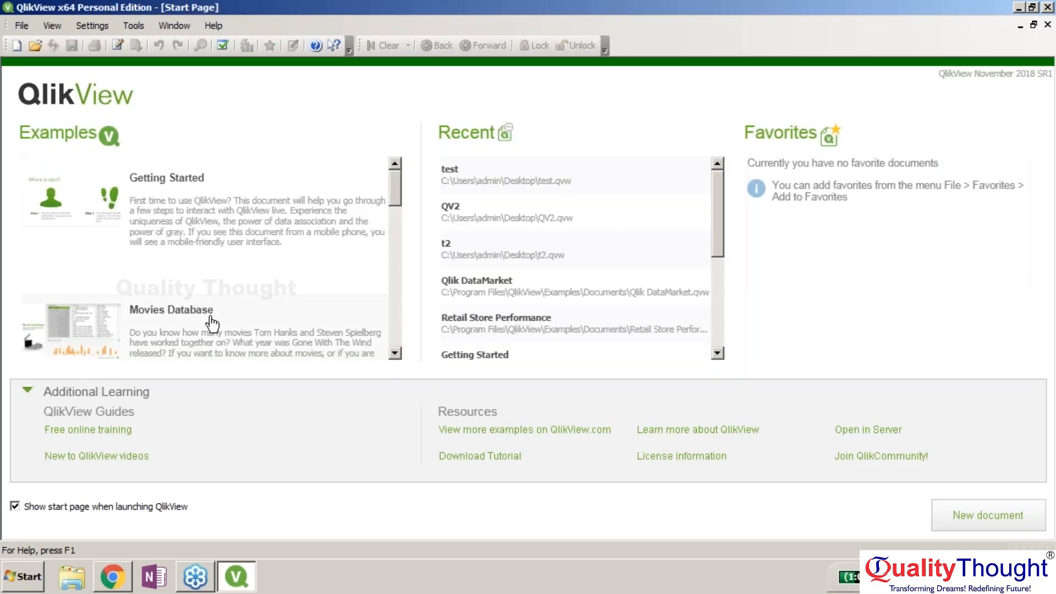
Open the Movies Database example and try its Get Started button, returning to the Intro sheet
left_click(209, 322)
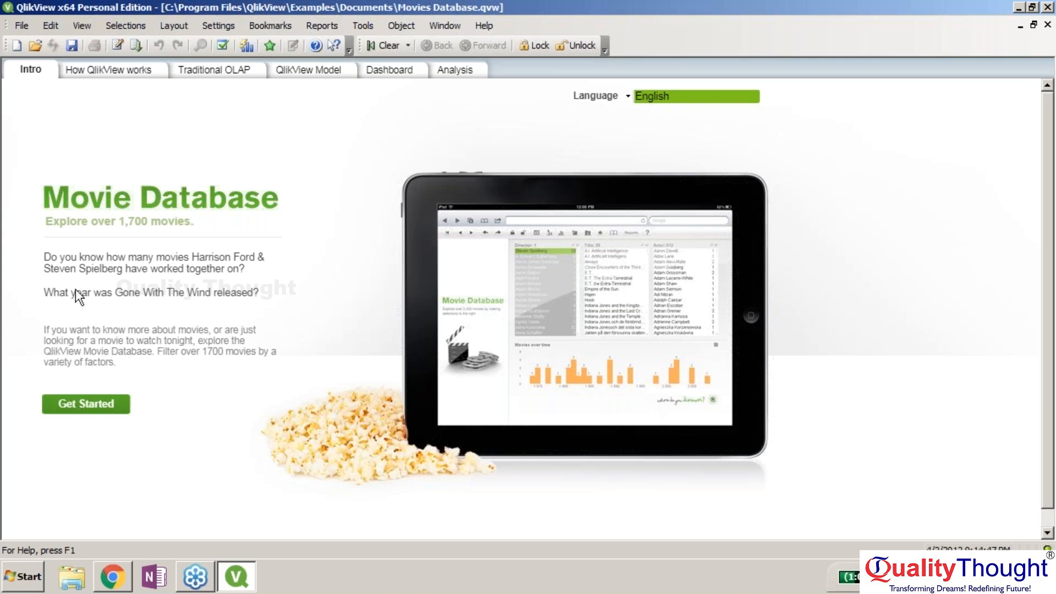
left_click(92, 408)
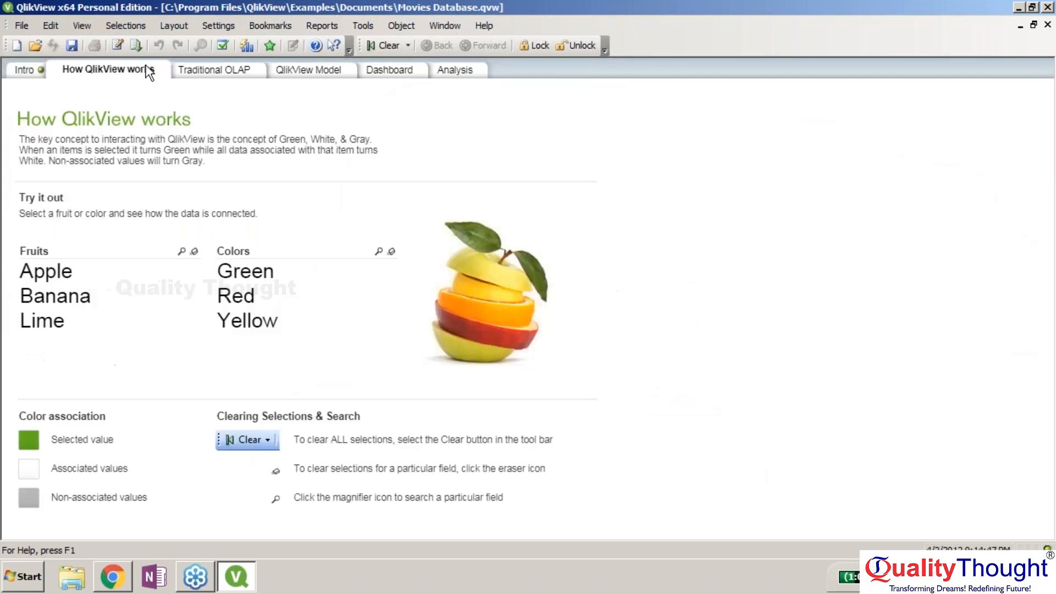
left_click(24, 72)
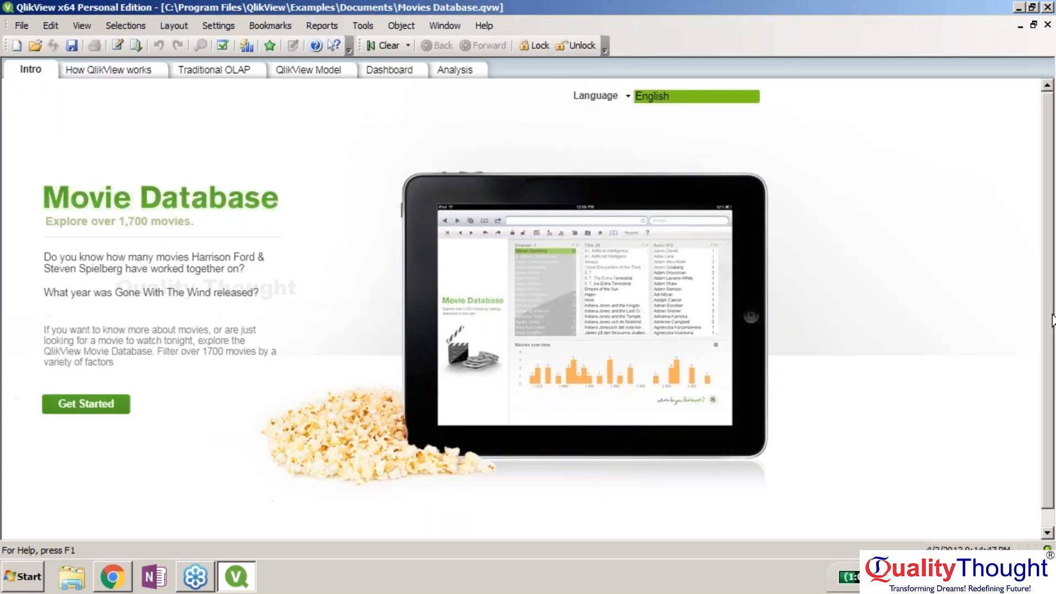
left_click_drag(1051, 320, 1001, 217)
Switch the Movies Database language to Chinese (Simplified) and back to English
left_click(628, 94)
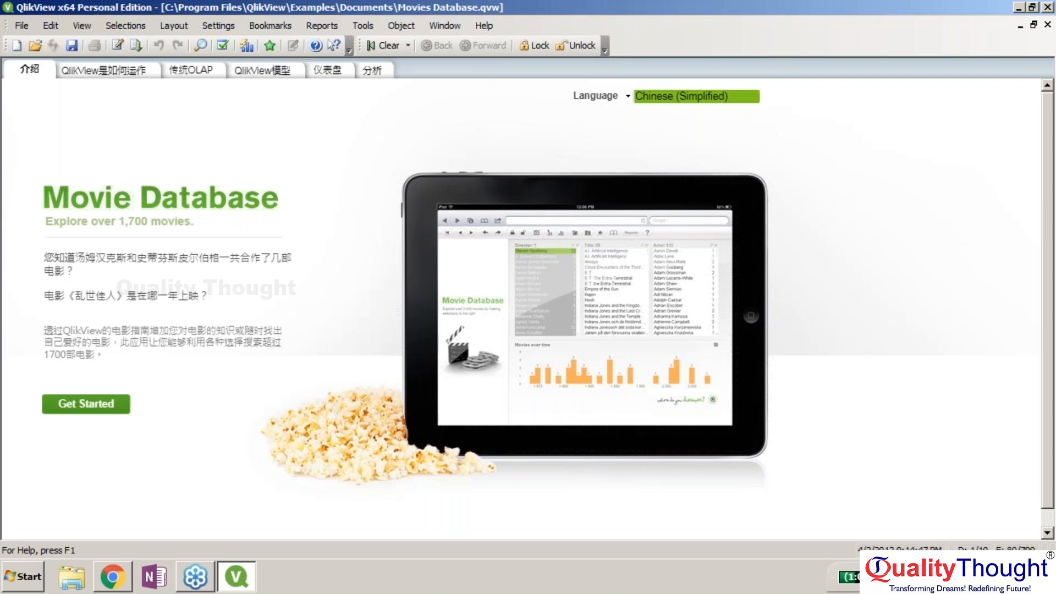
left_click(627, 96)
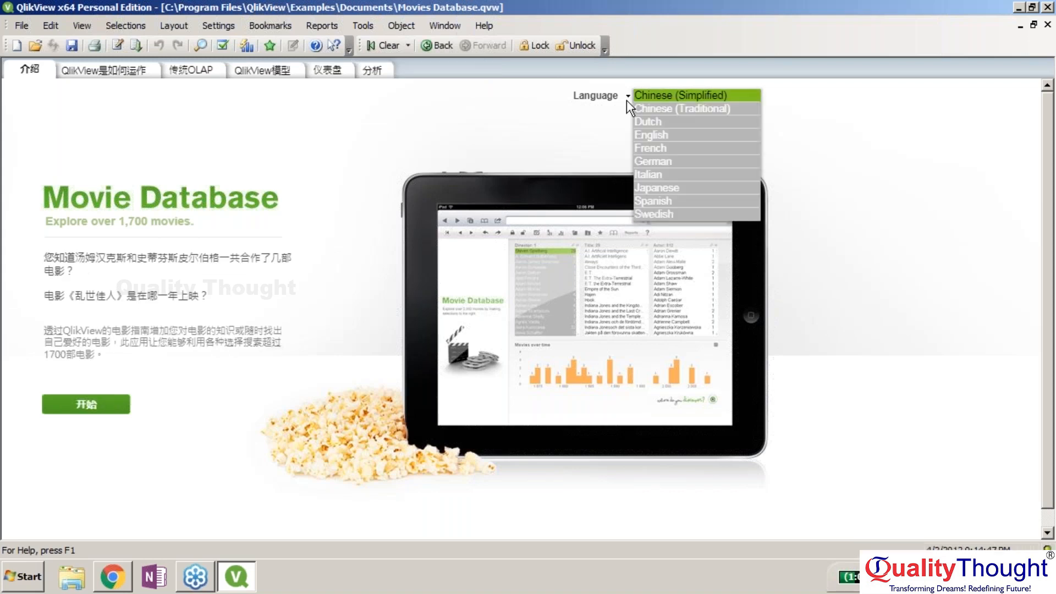
left_click(675, 135)
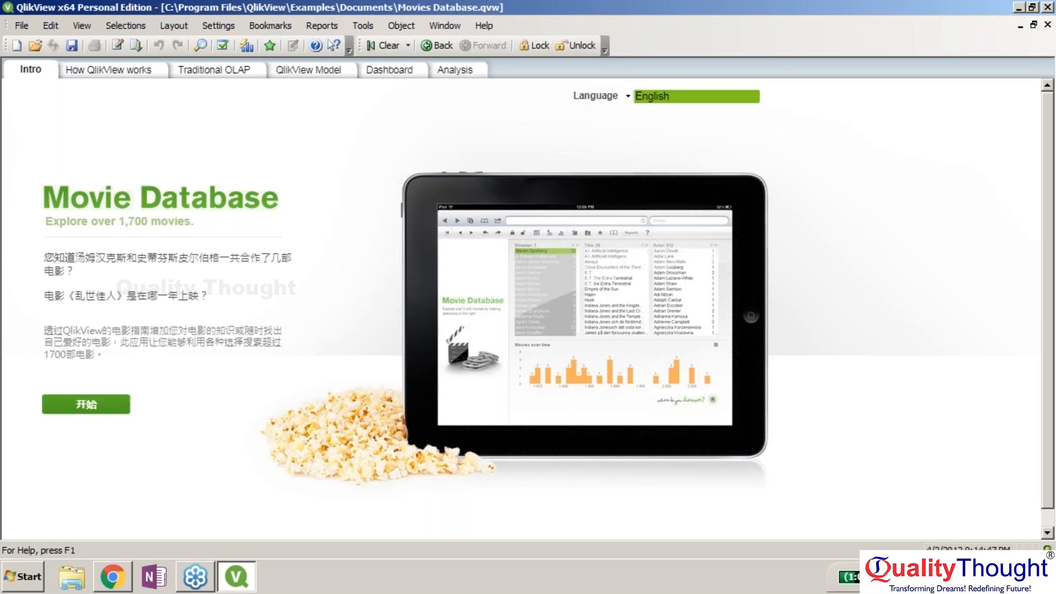
Review the Intro sheet's title expression, available fields, object list and user privileges in its properties, and close them without changes
right_click(109, 194)
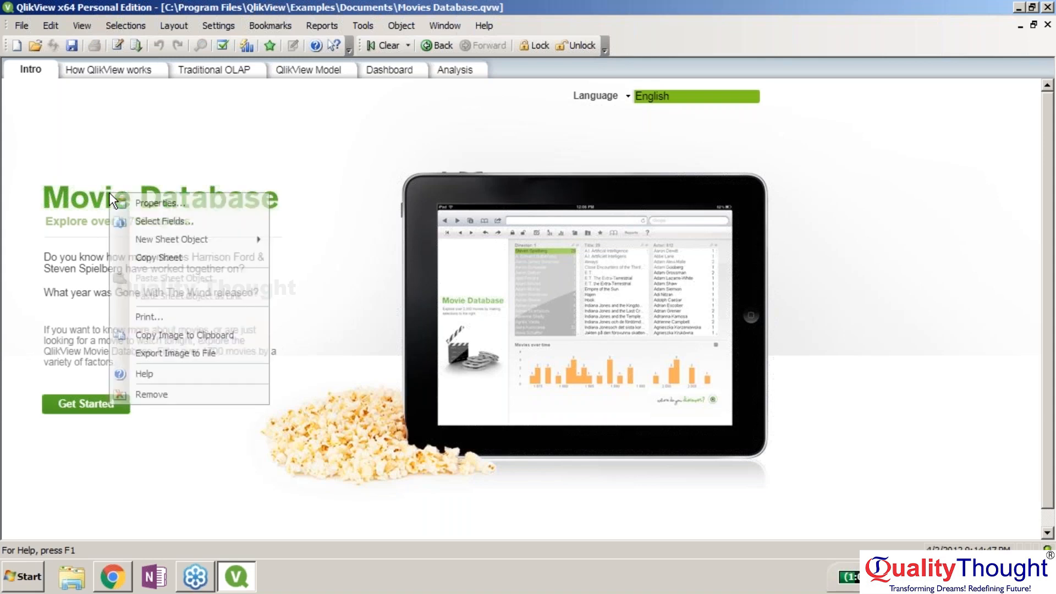
left_click(137, 203)
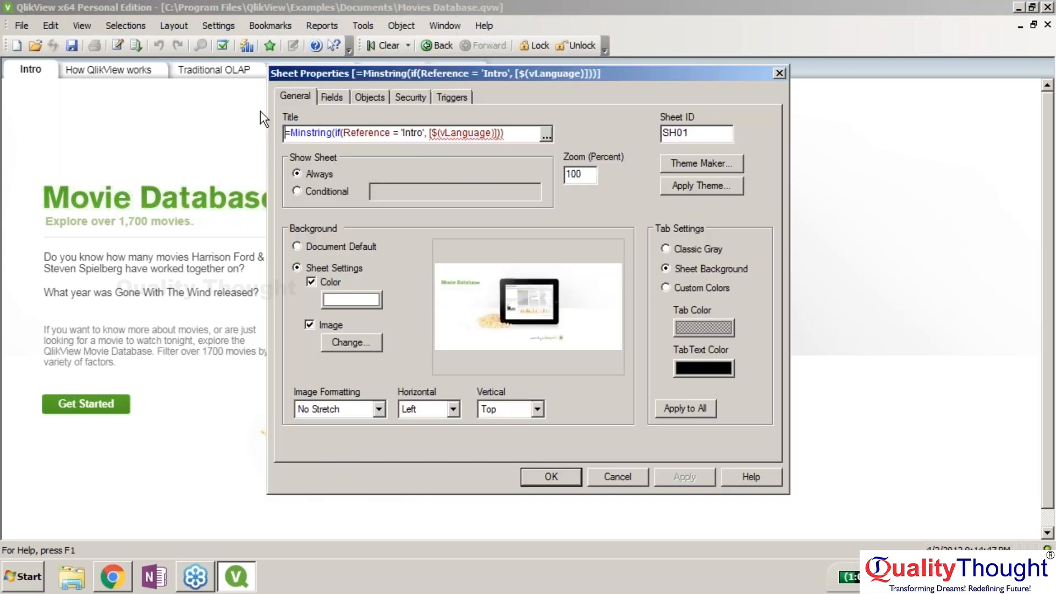
left_click_drag(506, 134, 424, 134)
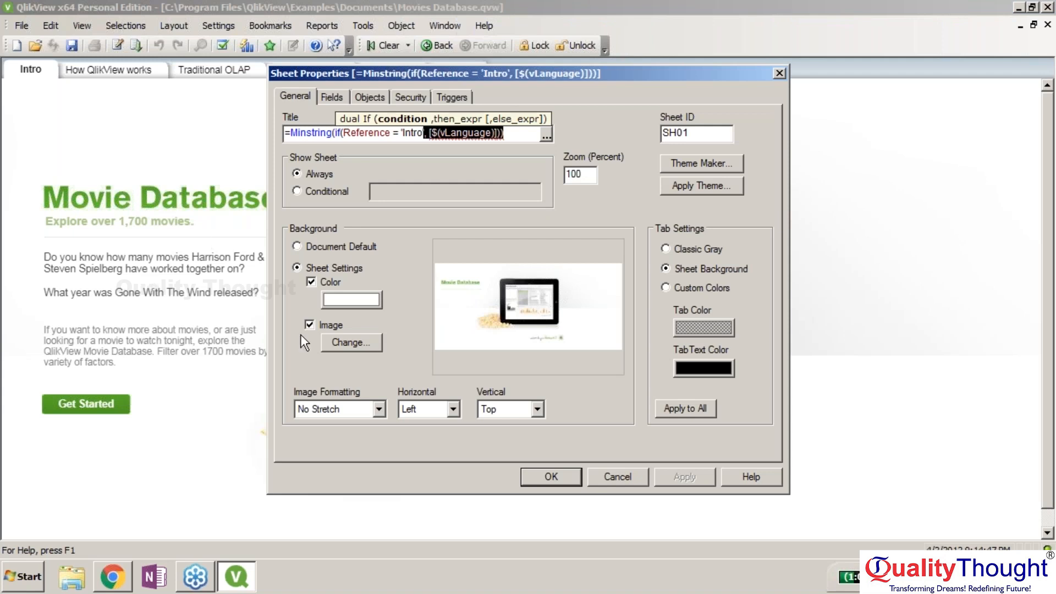
left_click(343, 100)
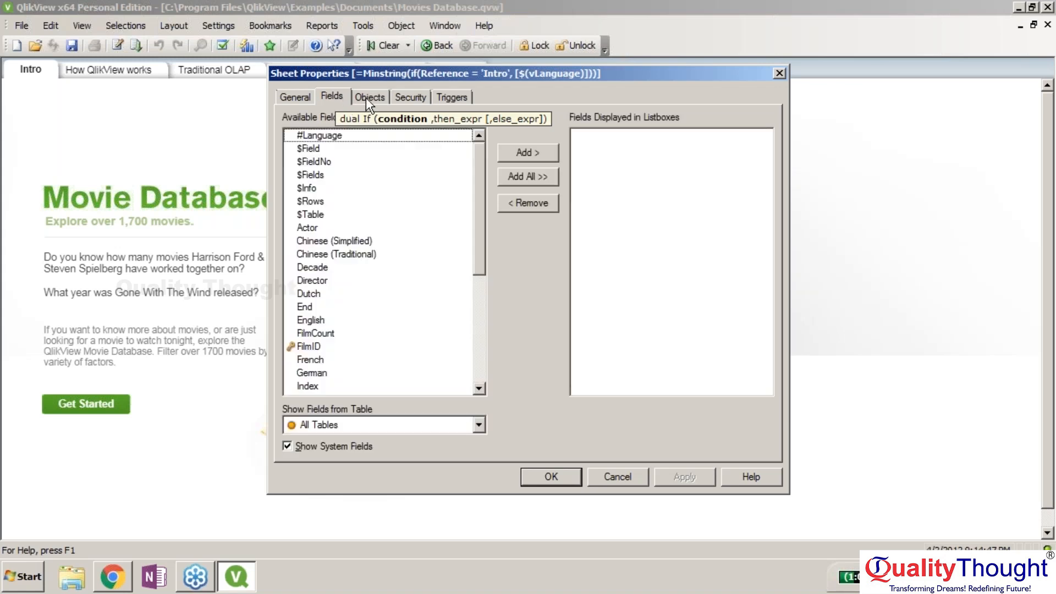
left_click(365, 98)
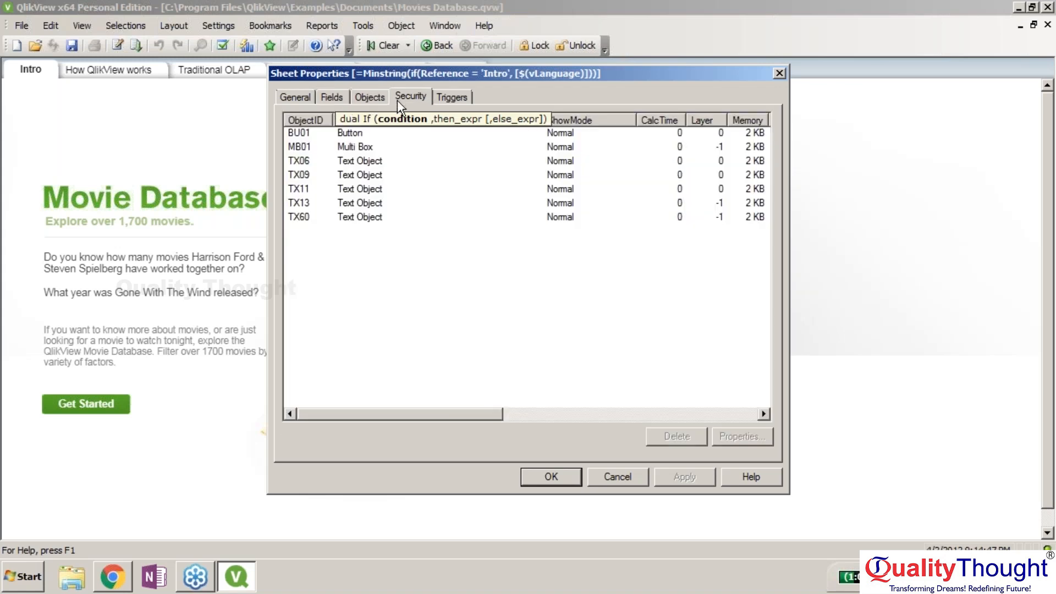
left_click(398, 99)
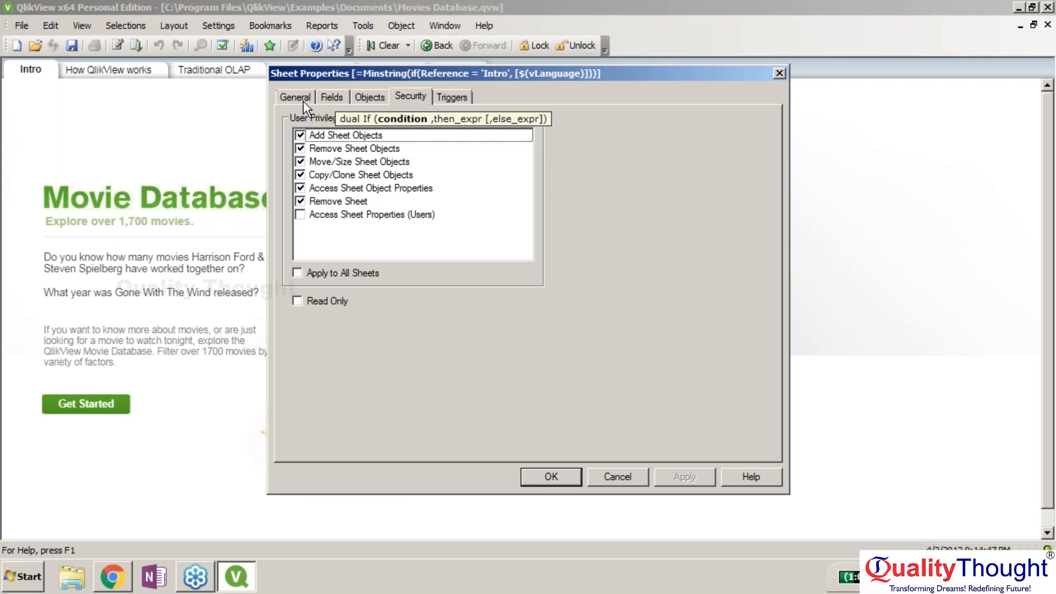
left_click(303, 100)
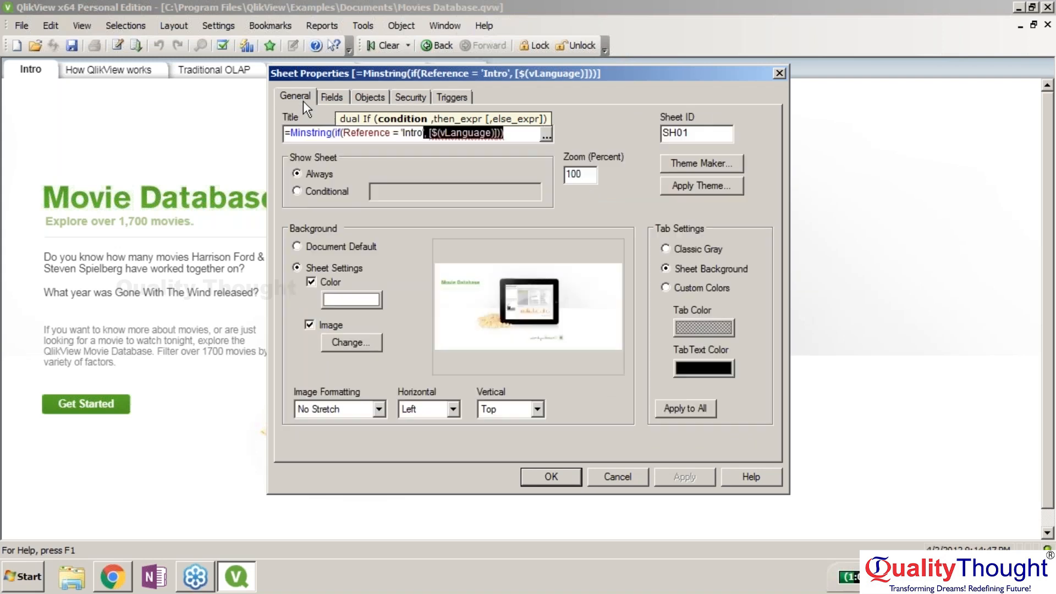
left_click(607, 480)
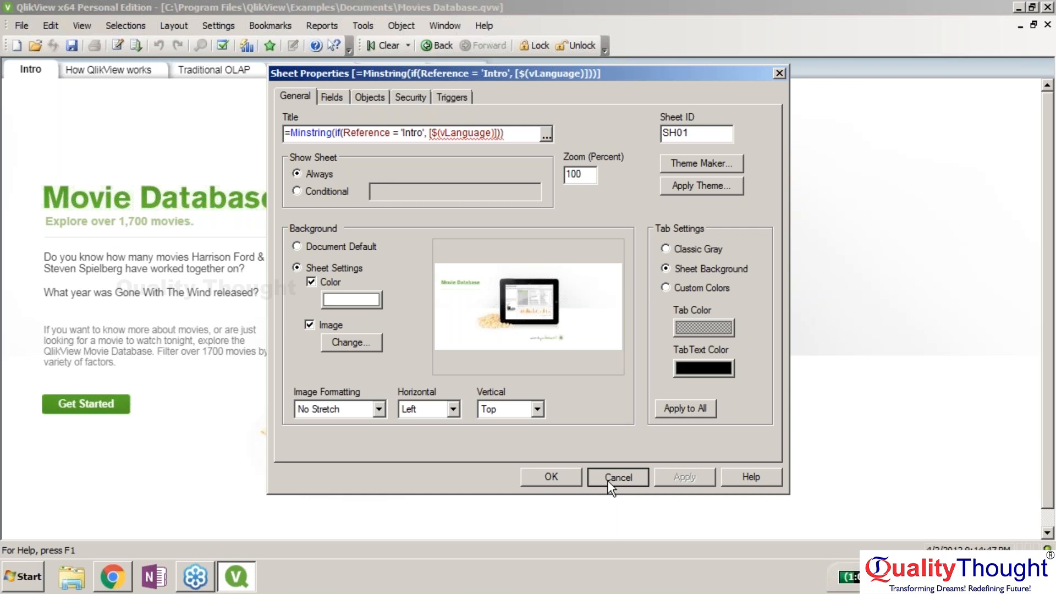
left_click(607, 480)
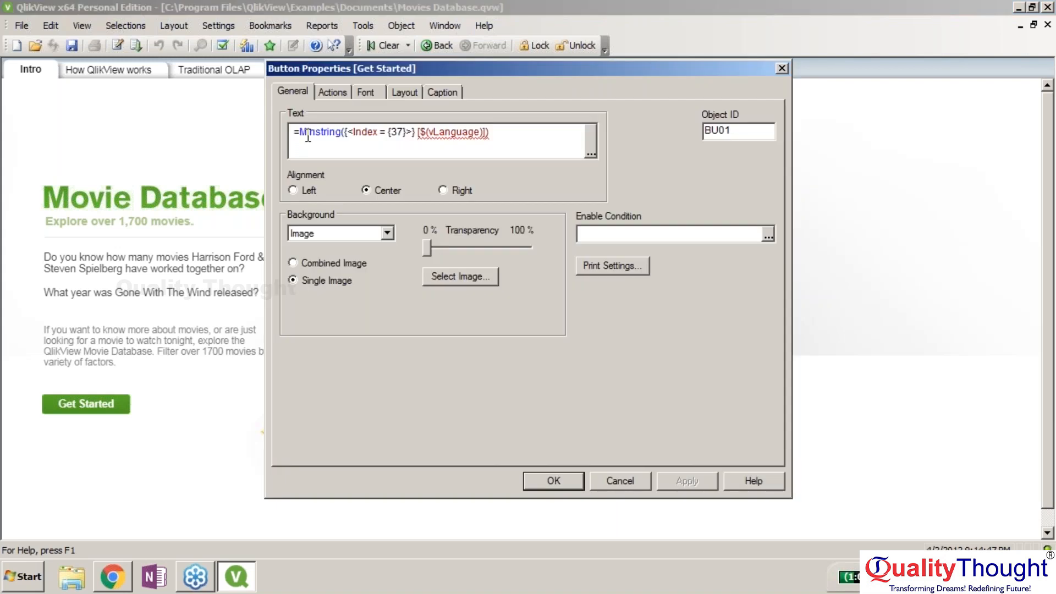
Examine the Get Started button's assigned action and the External, Print, Bookmark and Layout actions on offer, and cancel without adding any
left_click(332, 91)
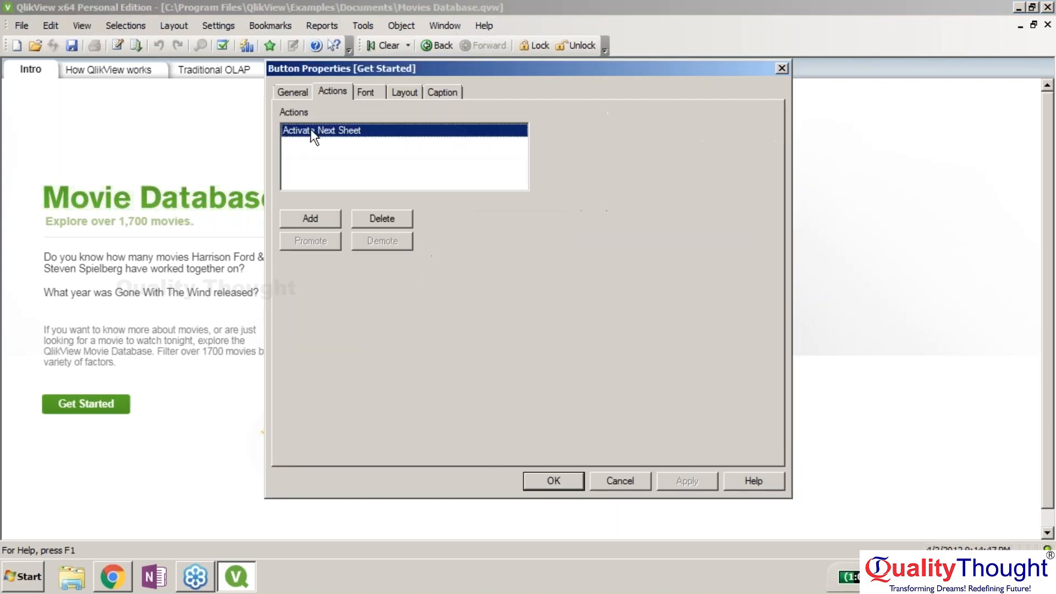
left_click(326, 214)
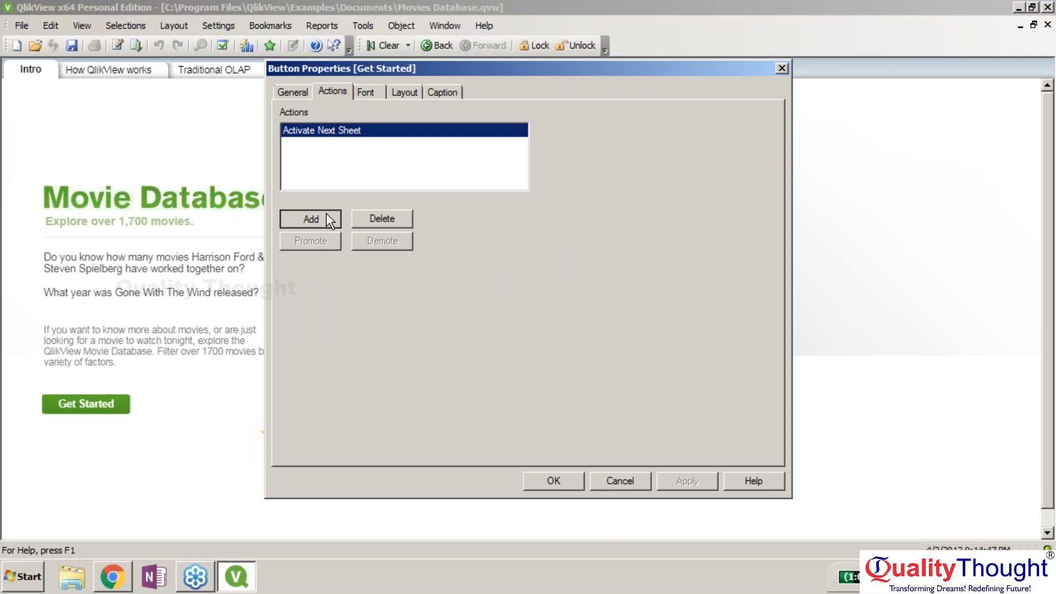
left_click(504, 310)
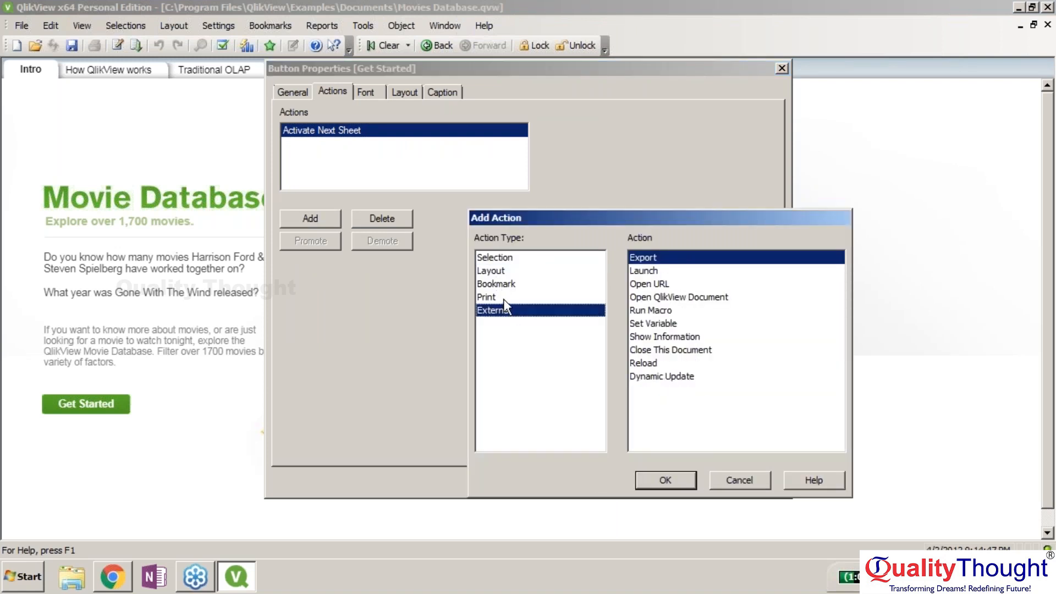
left_click(503, 299)
left_click(502, 284)
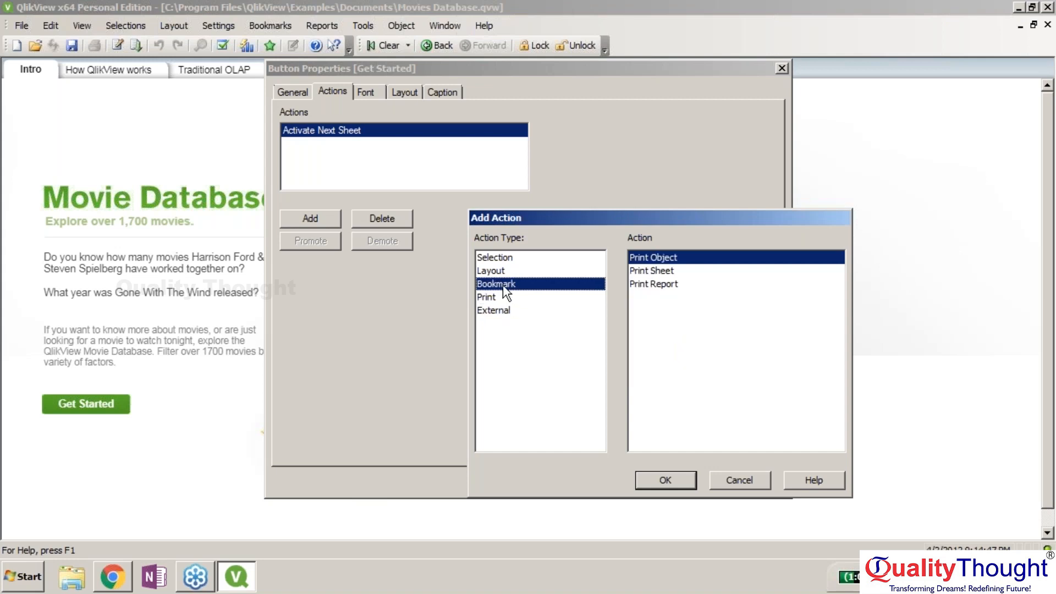
left_click(502, 272)
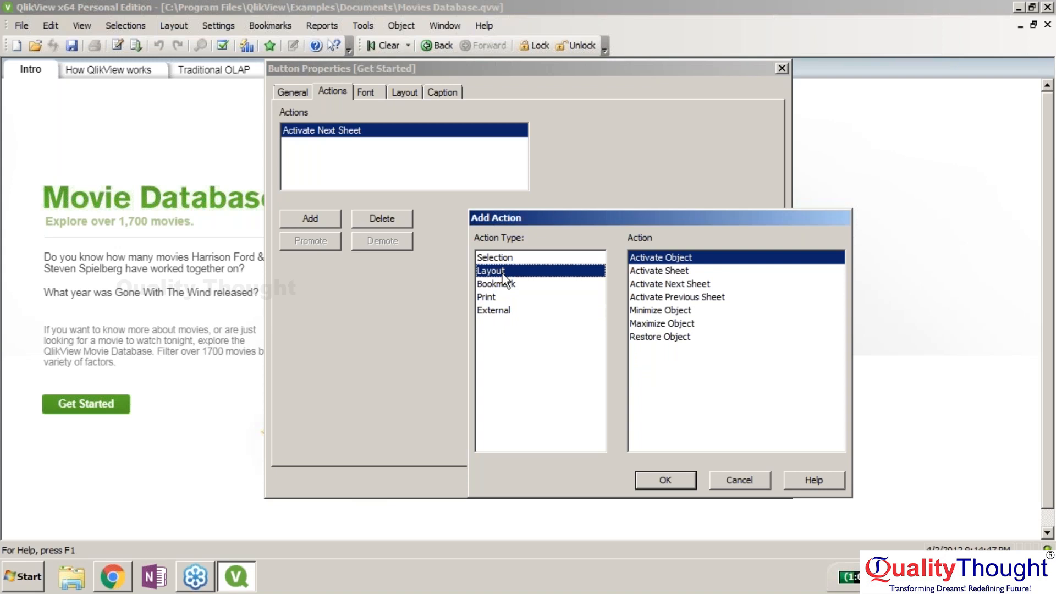
left_click(691, 286)
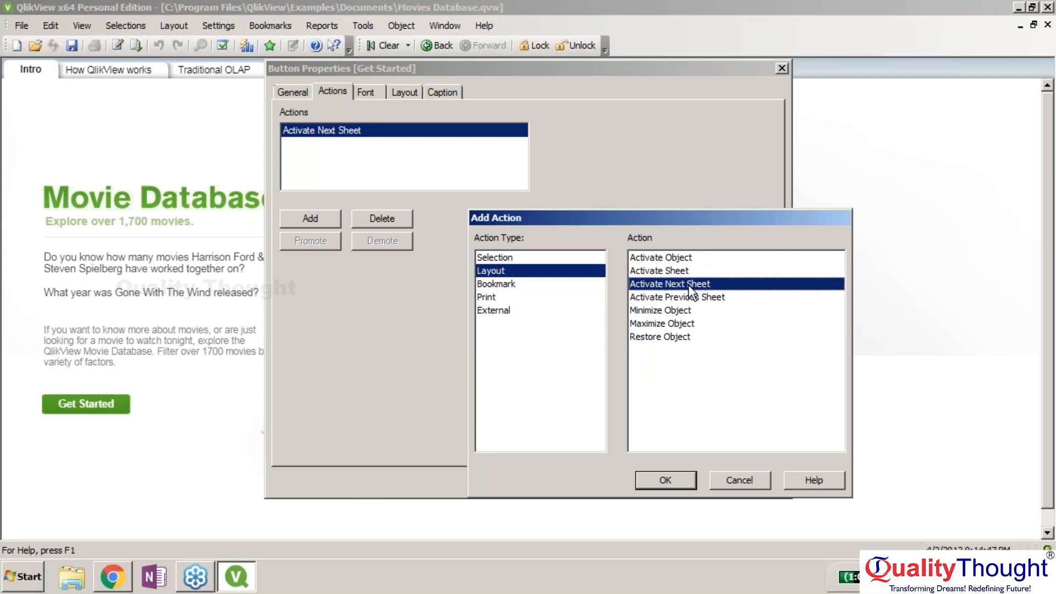
left_click(686, 315)
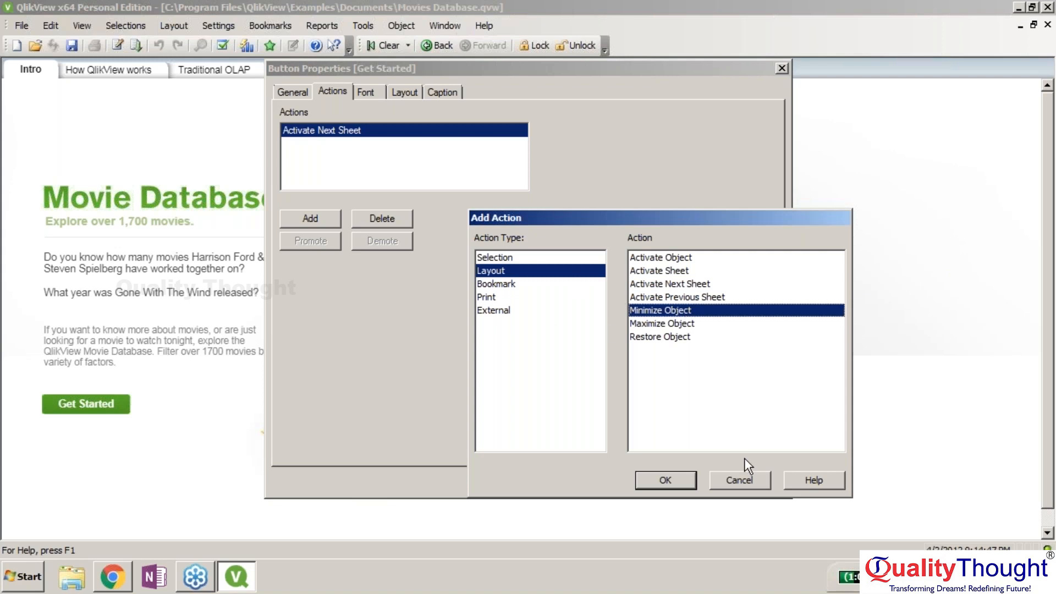
left_click(727, 487)
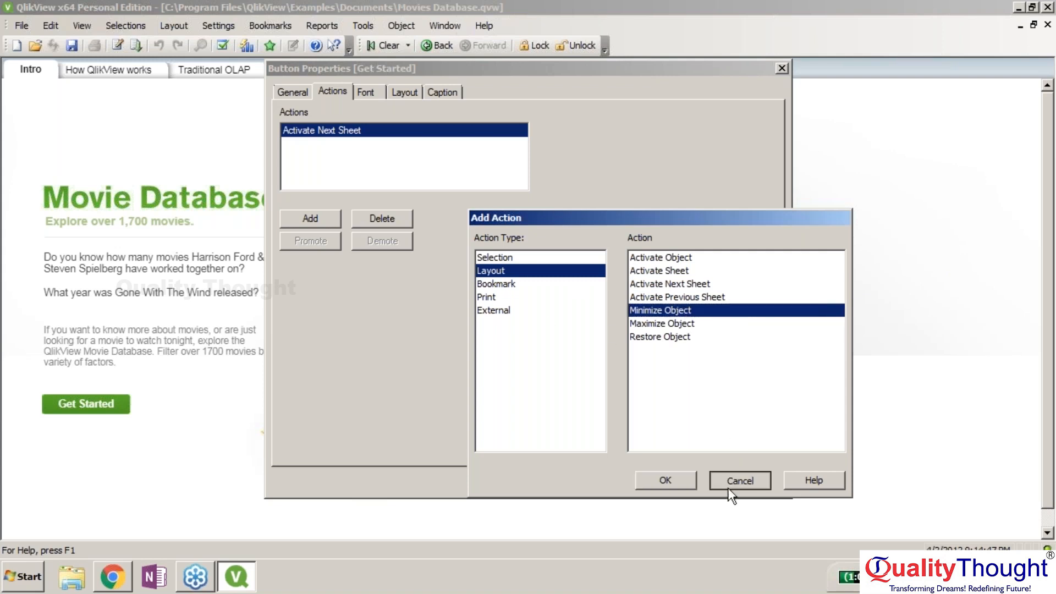
left_click(630, 476)
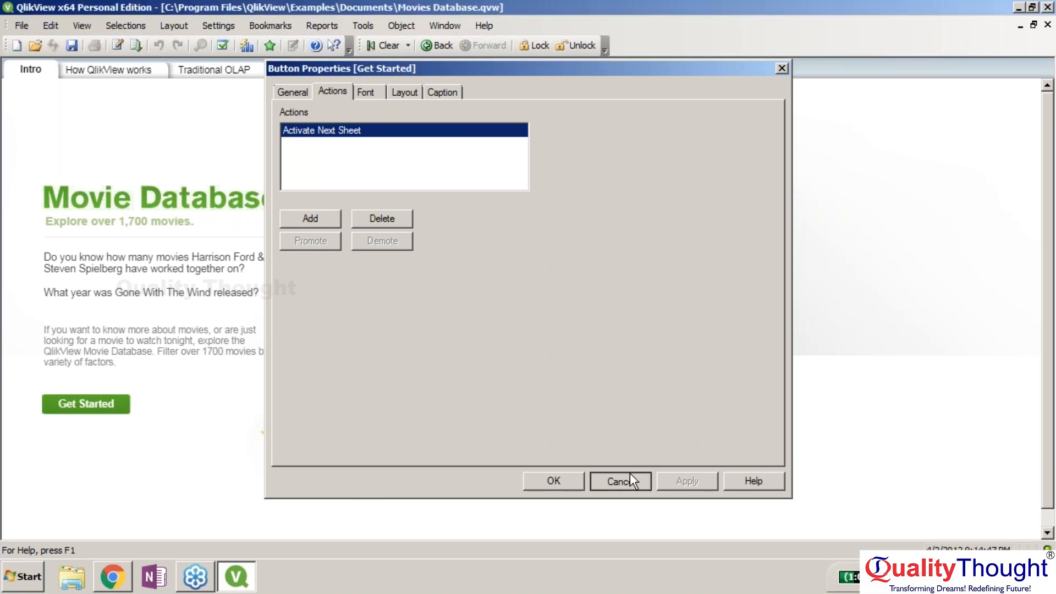
left_click(629, 476)
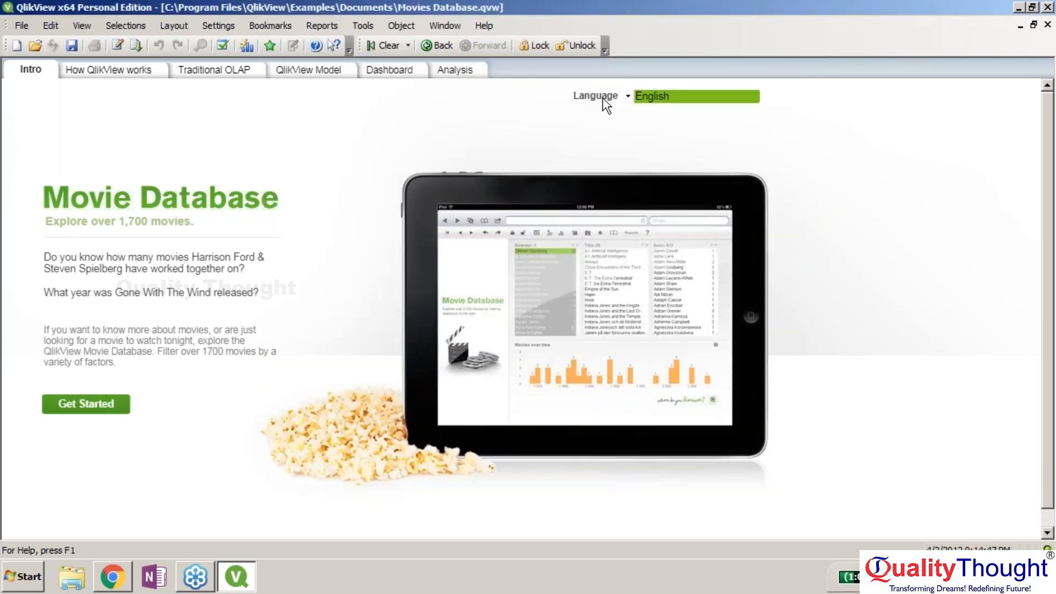
Try the Image representation in the Language text object's properties, restore it to Text, and confirm
right_click(602, 98)
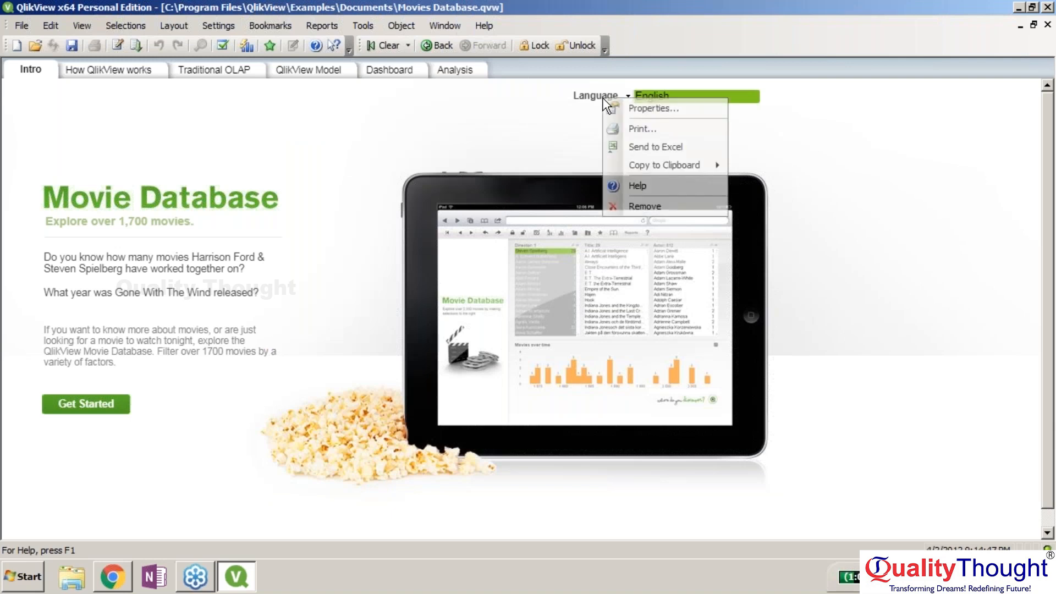
left_click(623, 105)
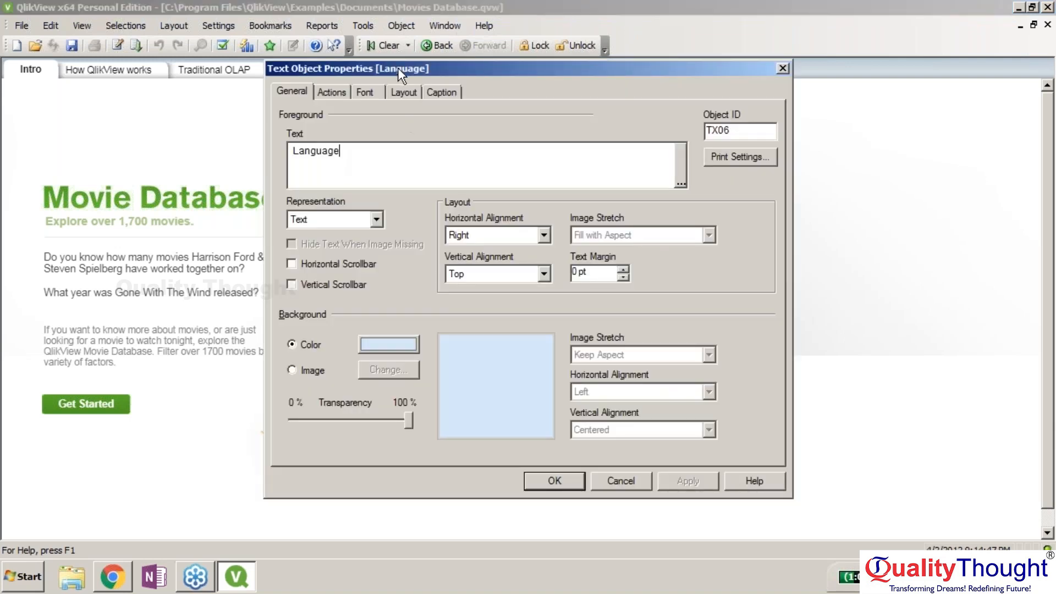
left_click_drag(397, 68, 328, 104)
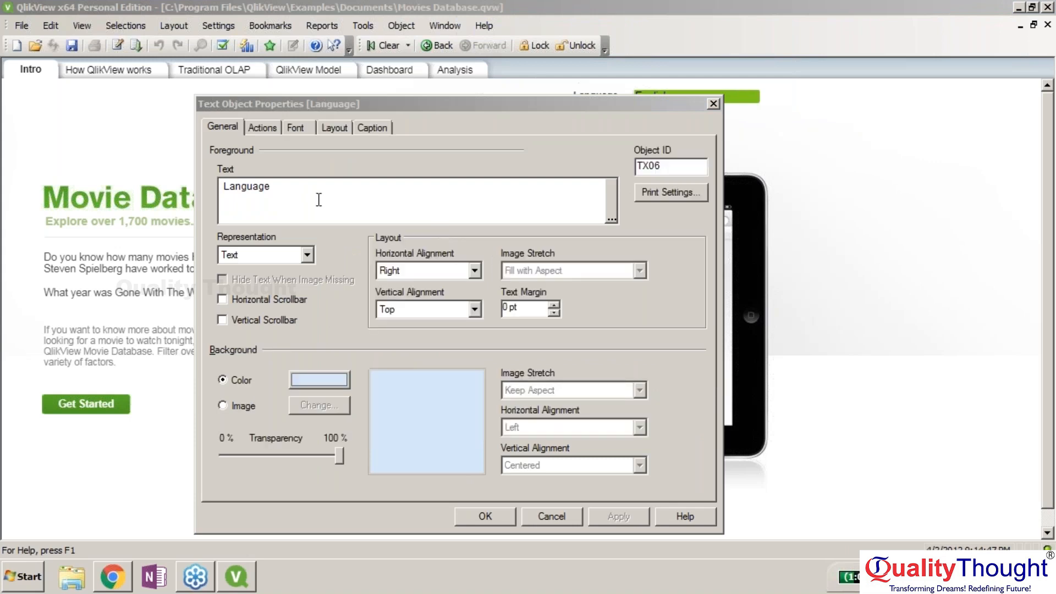
left_click(303, 251)
left_click(307, 257)
left_click(307, 256)
left_click(305, 280)
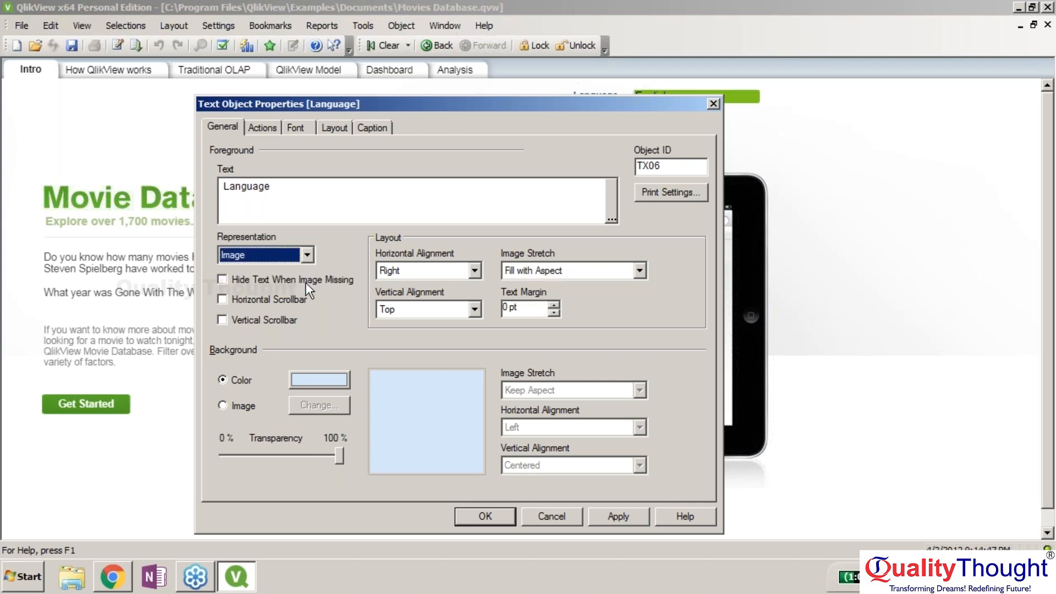
left_click(306, 256)
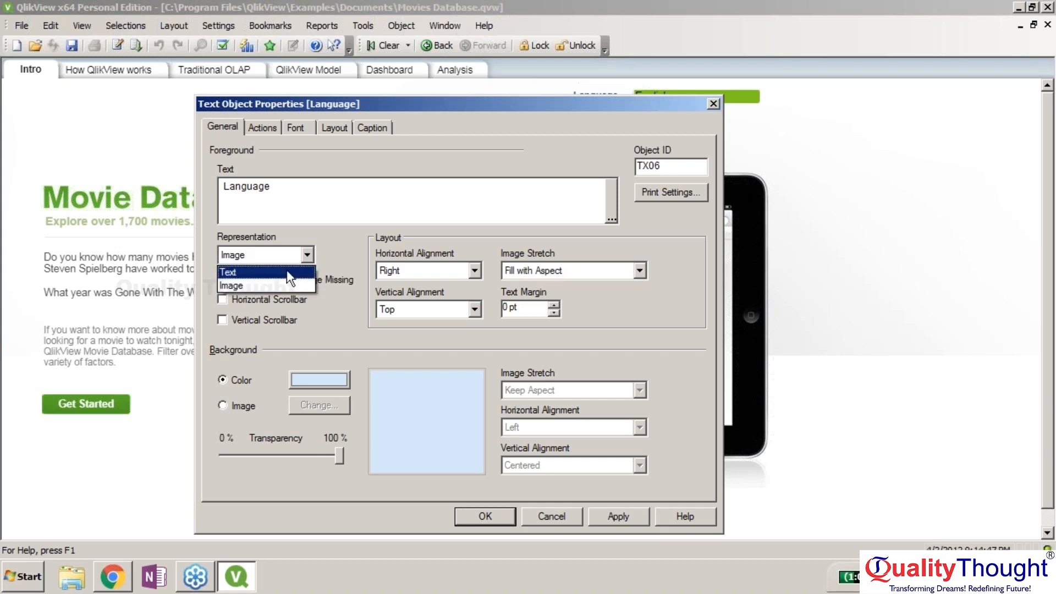
left_click(286, 270)
left_click(503, 516)
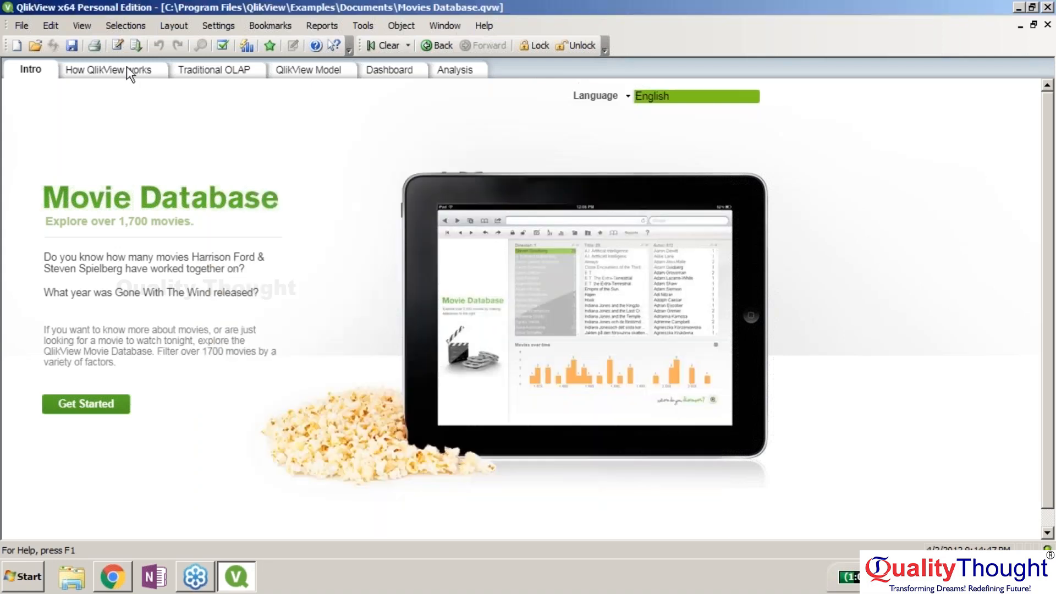
View the Movie List on the Analysis sheet, and return to the Intro sheet
left_click(465, 68)
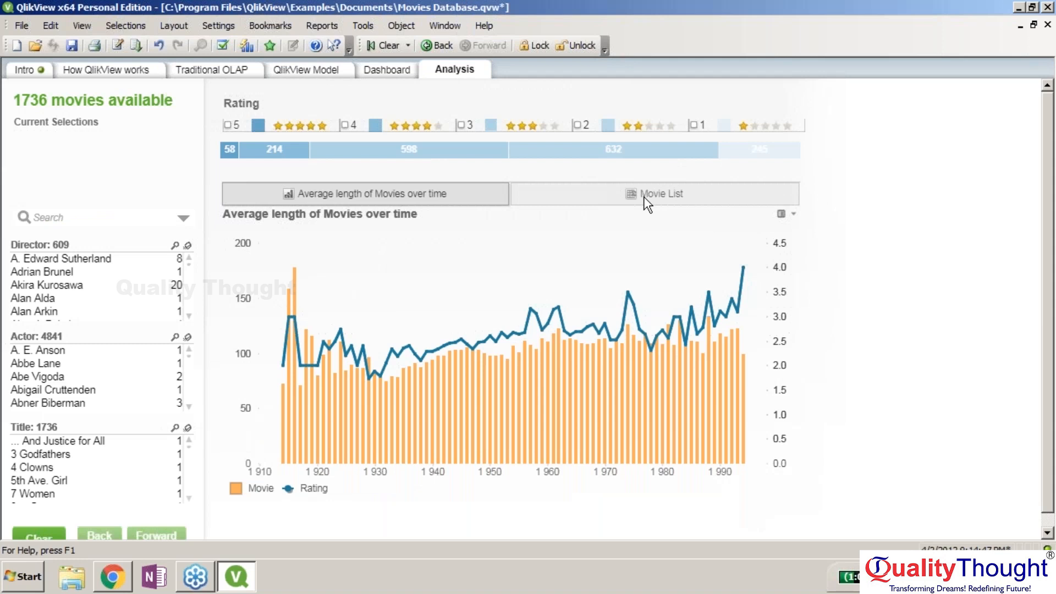
left_click(647, 202)
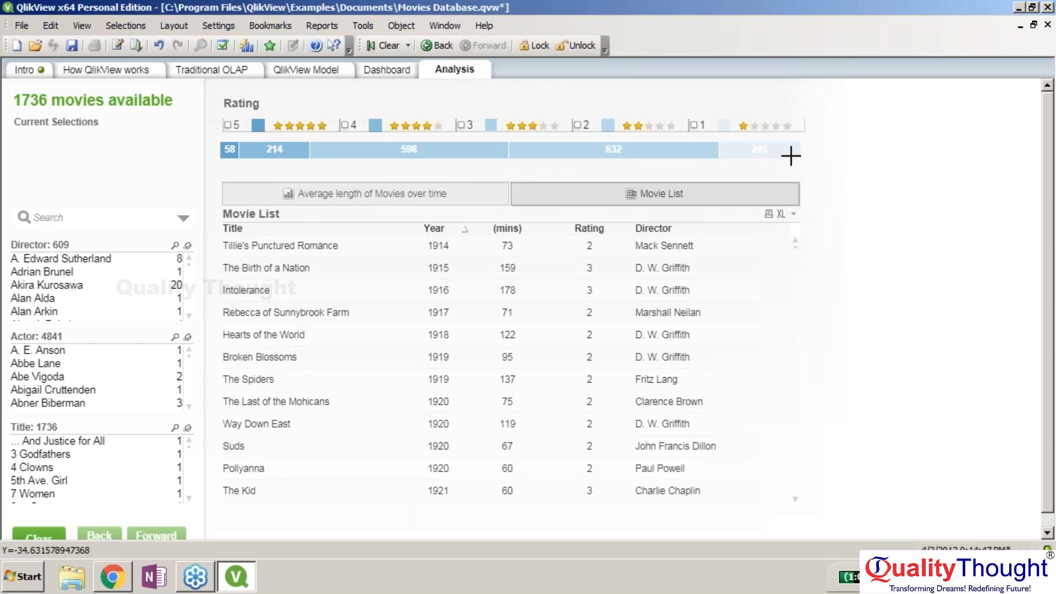
left_click(1043, 269)
left_click(23, 71)
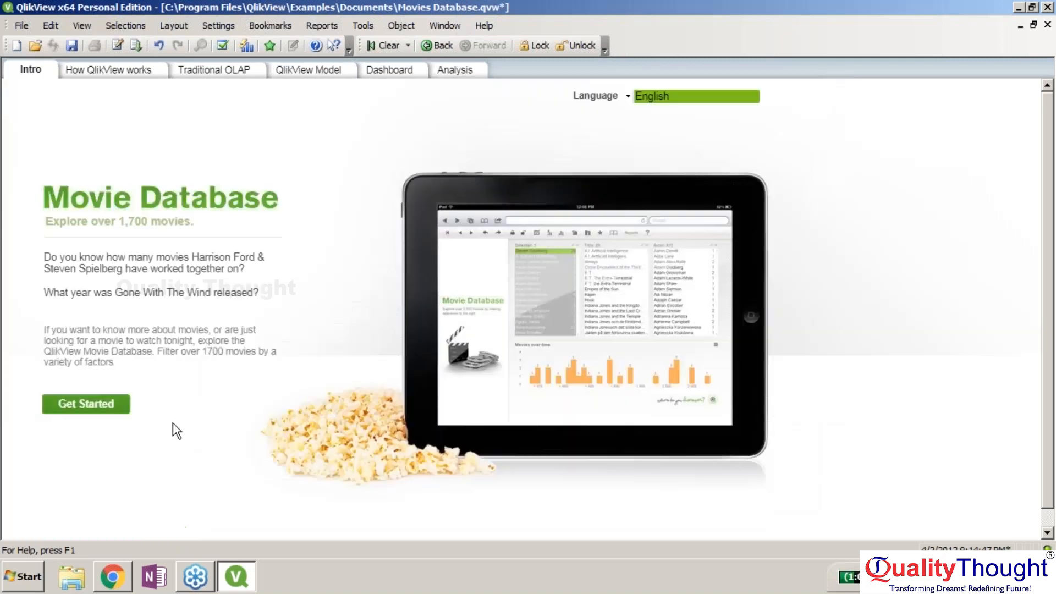
Close the Movies Database document with its changes saved and reopen it on the Intro sheet
right_click(392, 177)
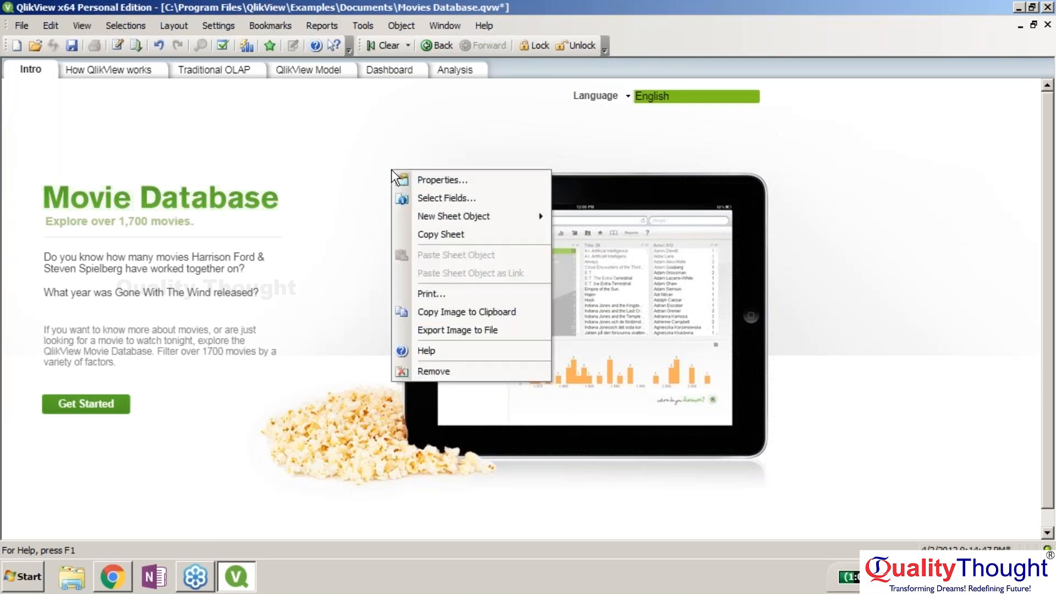
left_click(176, 134)
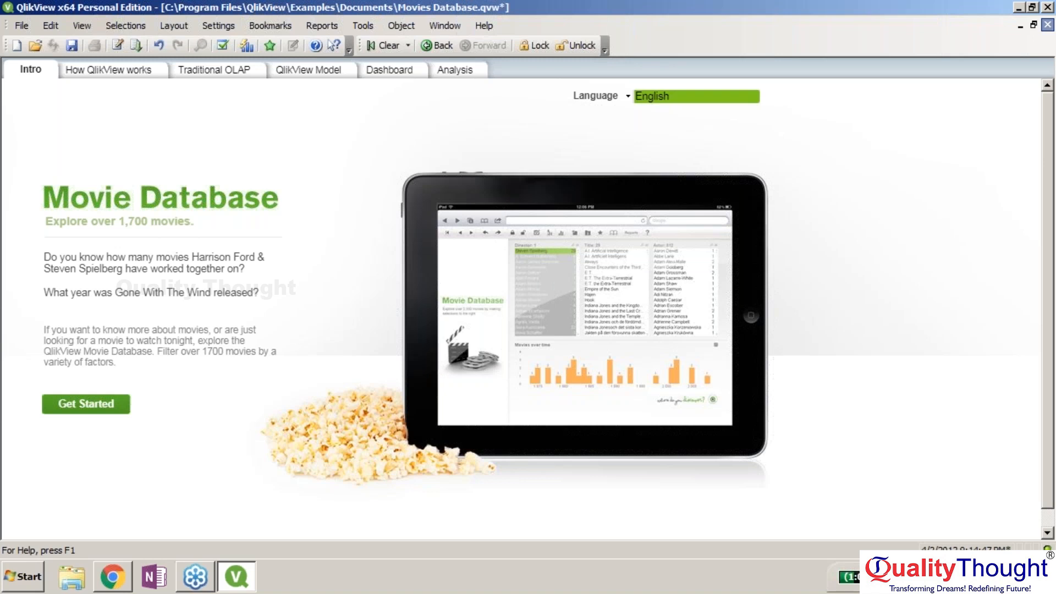
left_click(1047, 25)
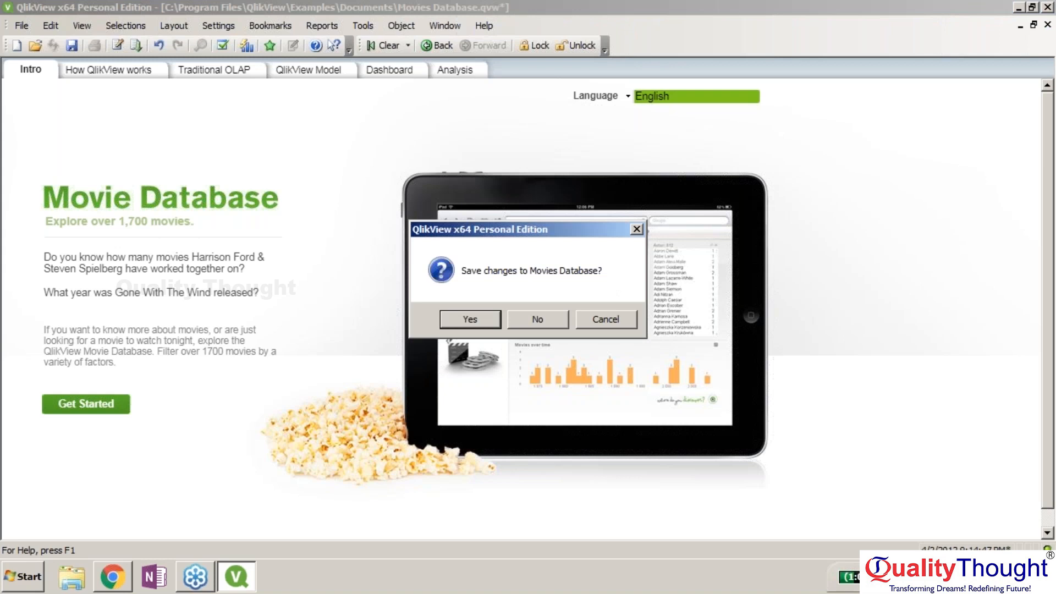
key("Return")
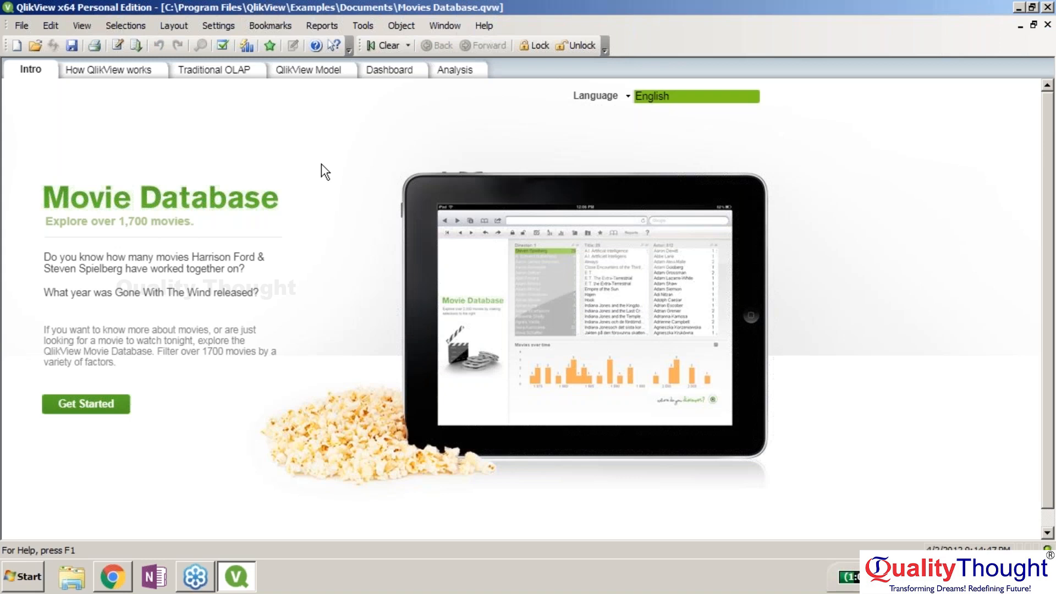
Examine the Intro sheet's title expression and available fields, cancel without changes, and check the choices in the Language list
key("ctrl+alt+s")
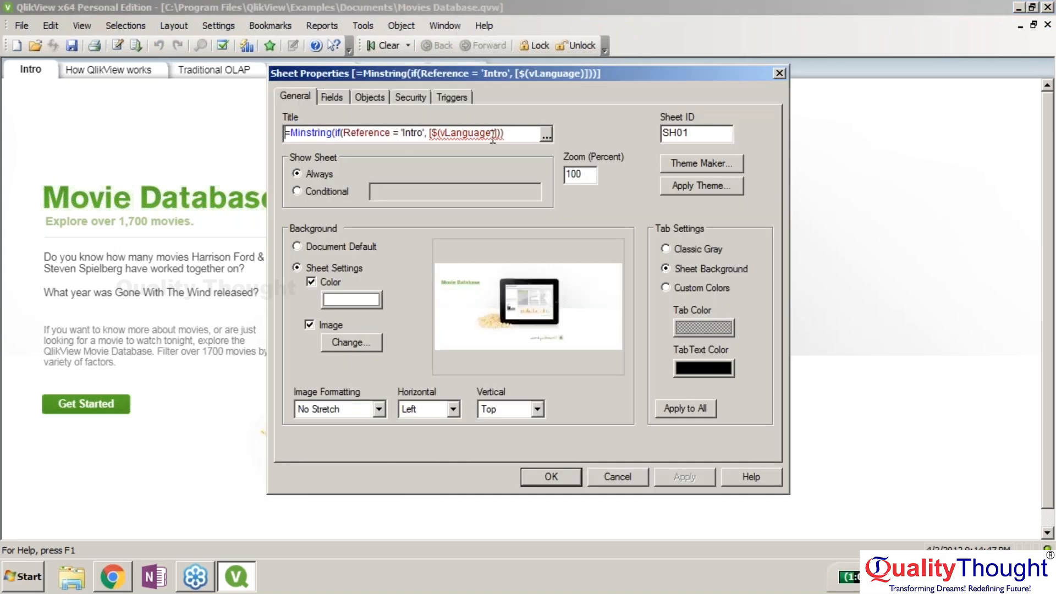
left_click(543, 138)
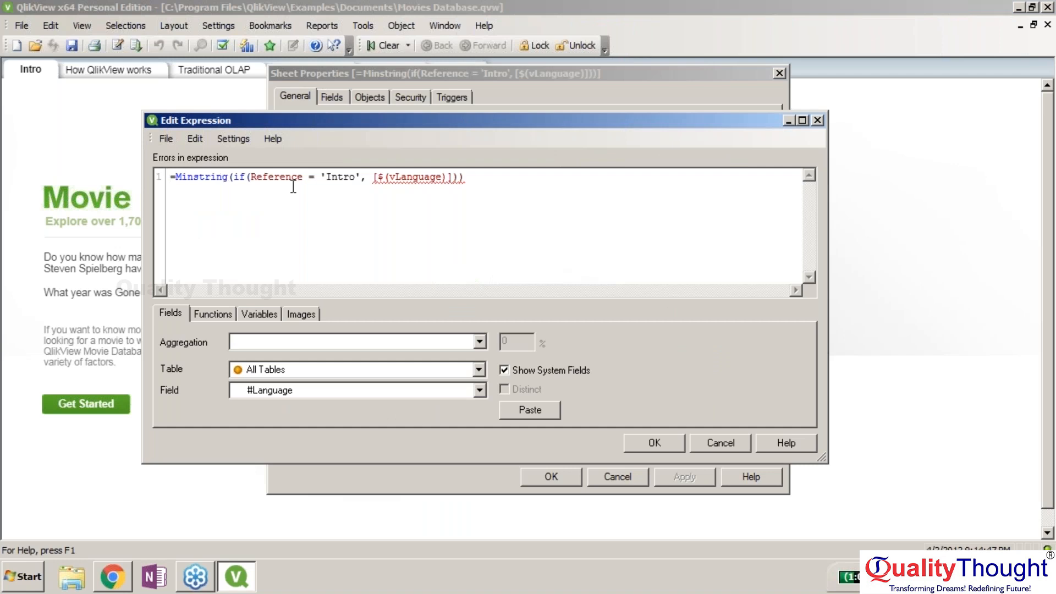
left_click(399, 177)
left_click(482, 391)
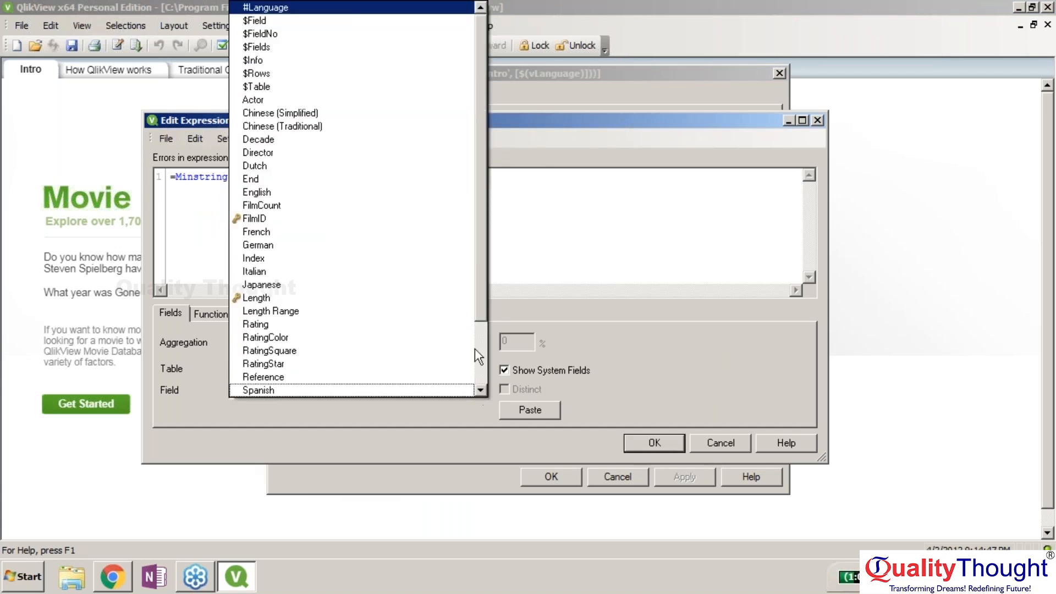
left_click(675, 370)
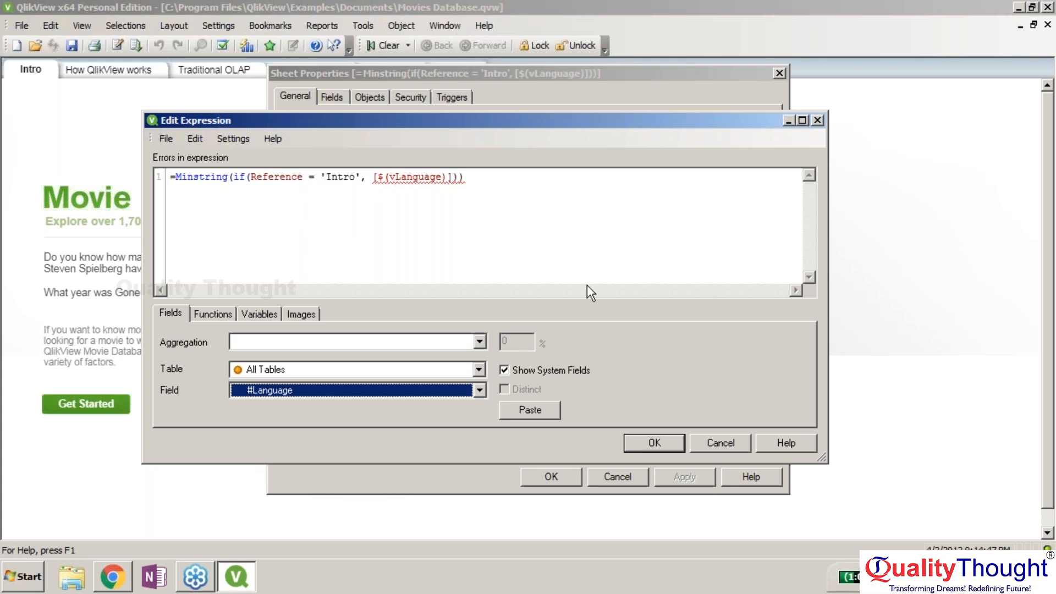
left_click(695, 441)
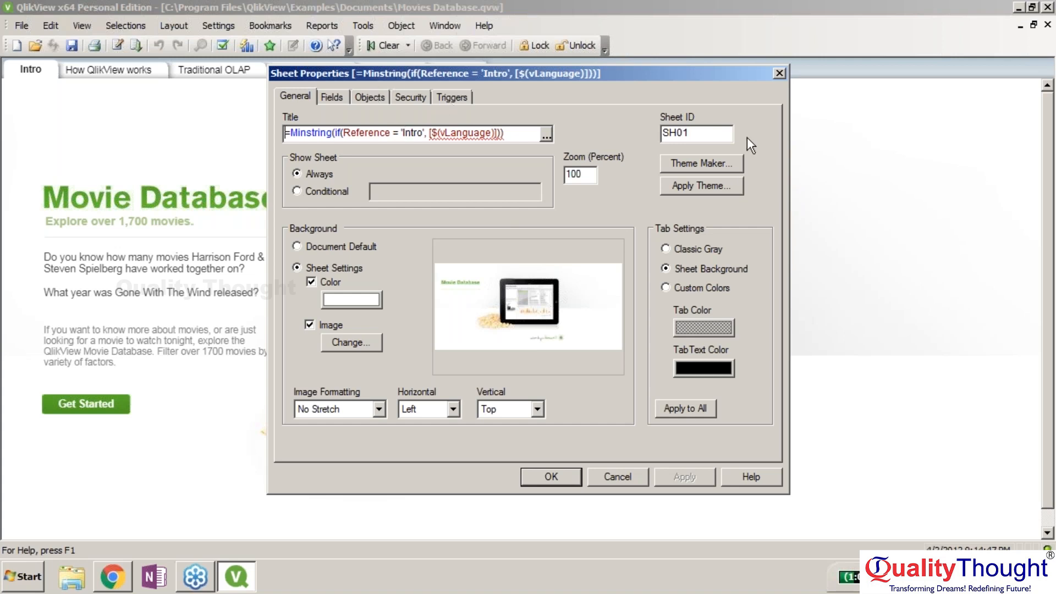
left_click(780, 73)
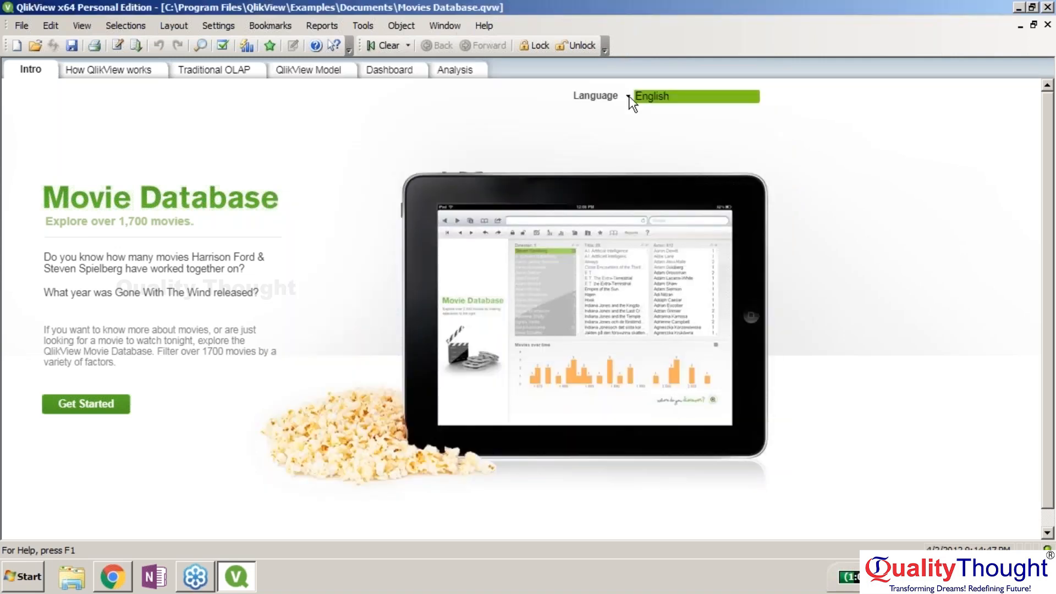
left_click(629, 97)
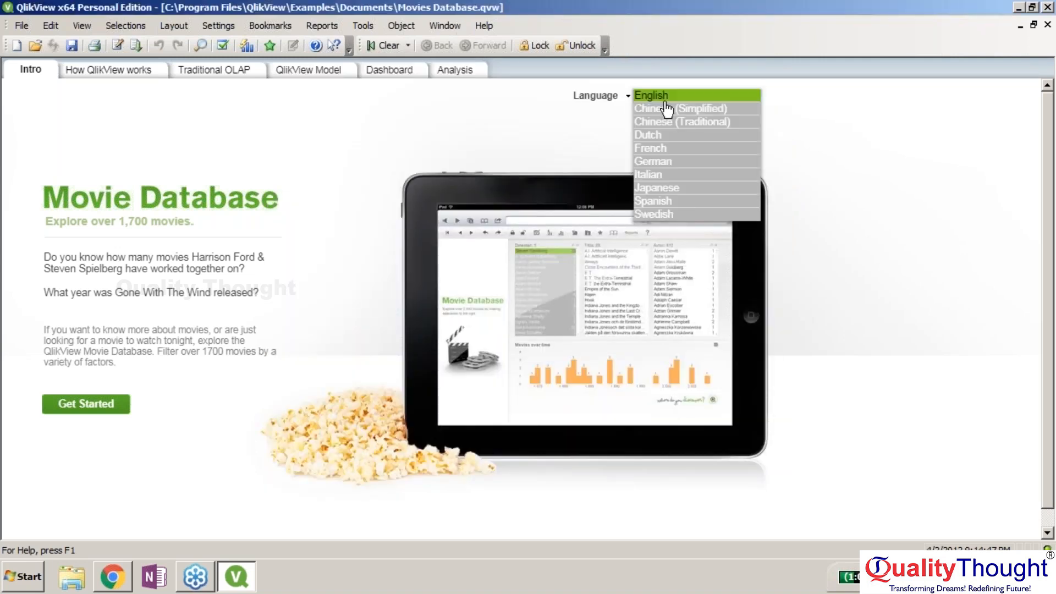
left_click(546, 105)
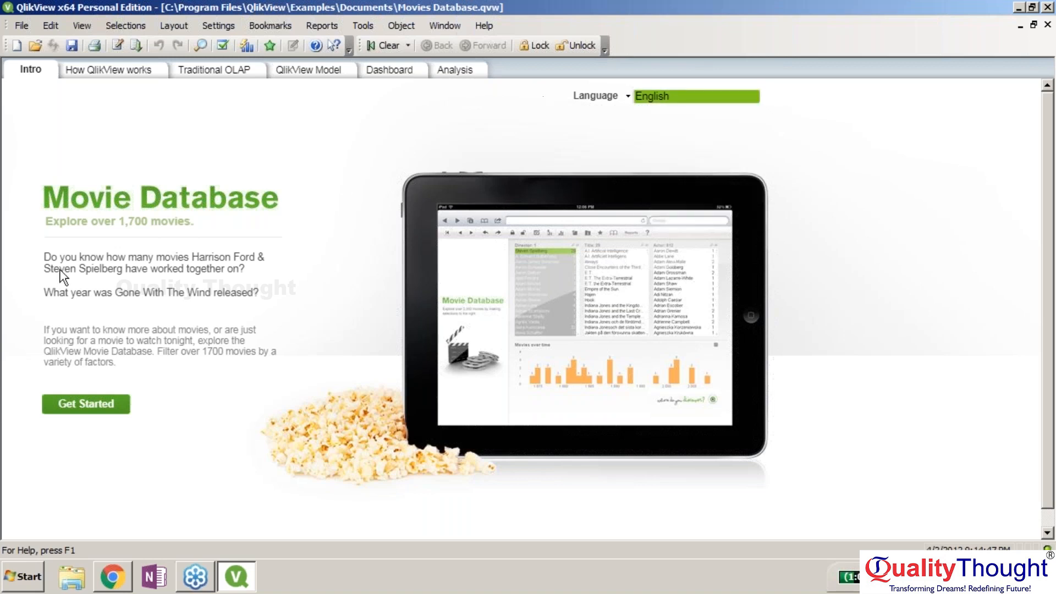
Examine the text expression of the intro question text object and the vLanguage variable's definition, and cancel without changes
right_click(121, 282)
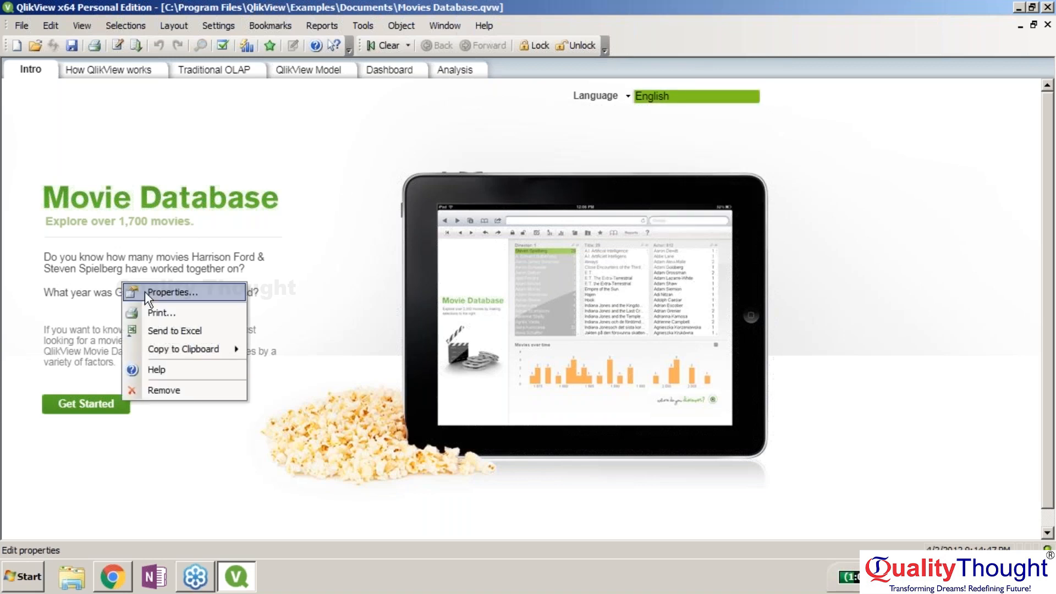
left_click(144, 291)
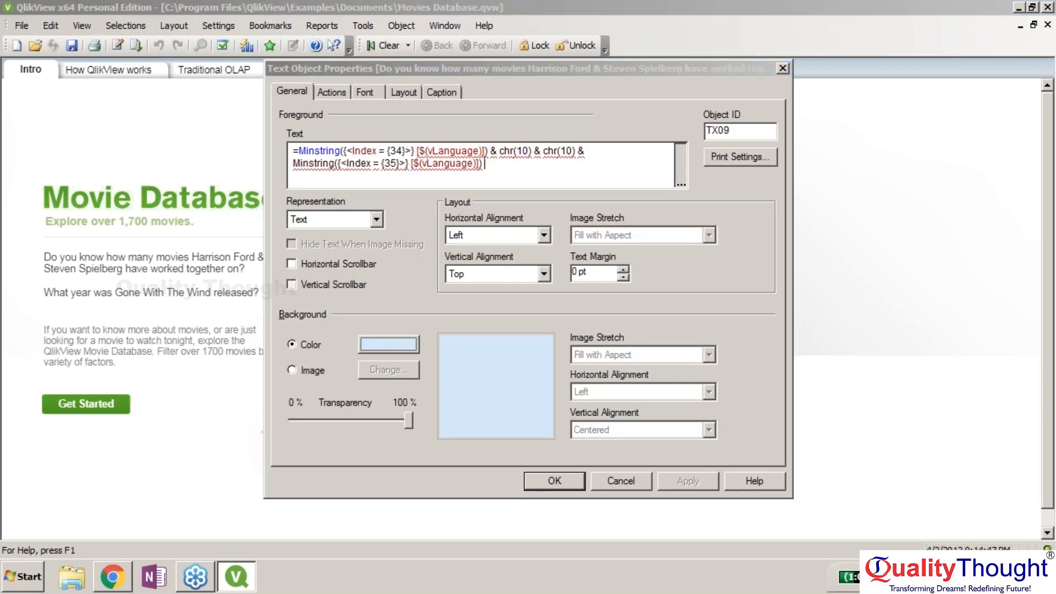
left_click(680, 184)
left_click_drag(407, 120, 566, 119)
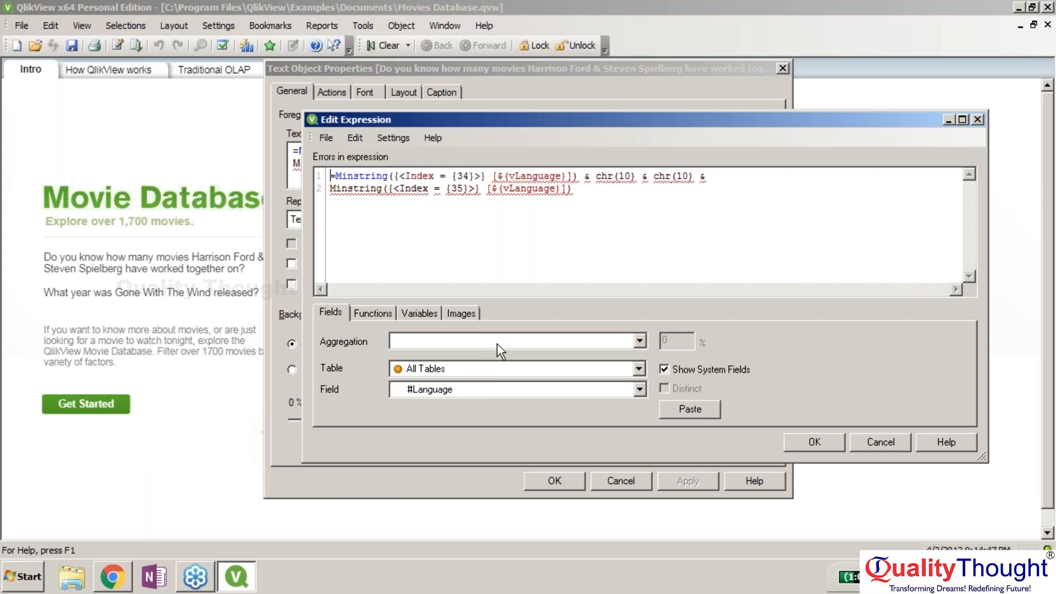
left_click(418, 313)
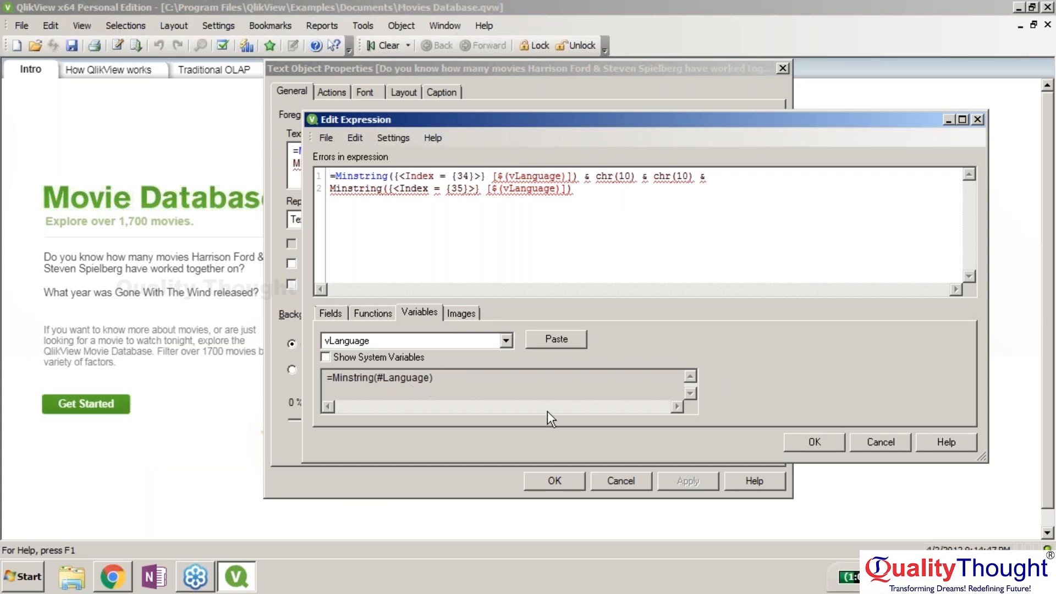
left_click(870, 439)
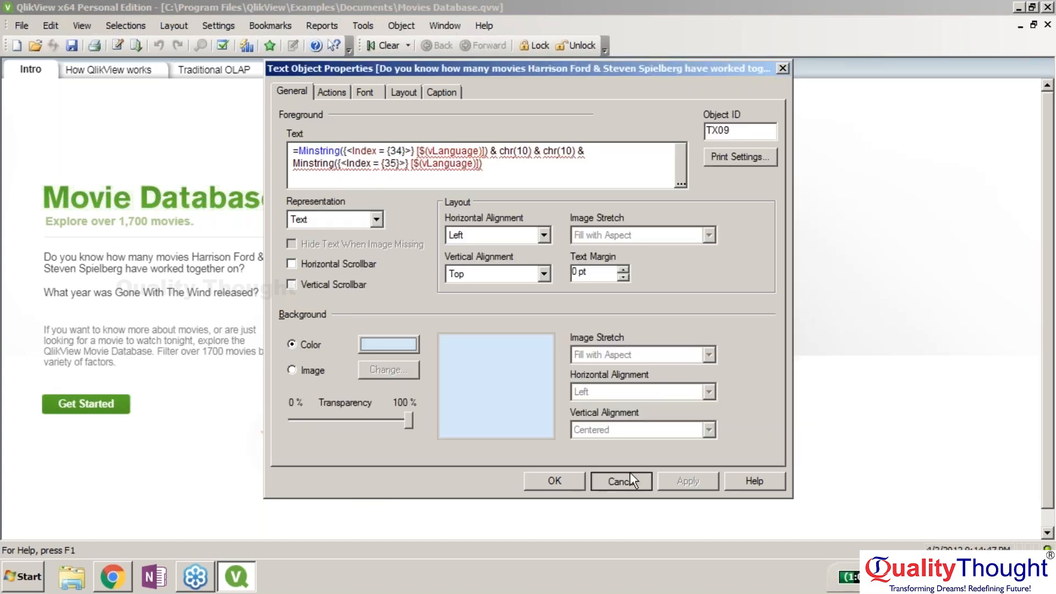
left_click(629, 471)
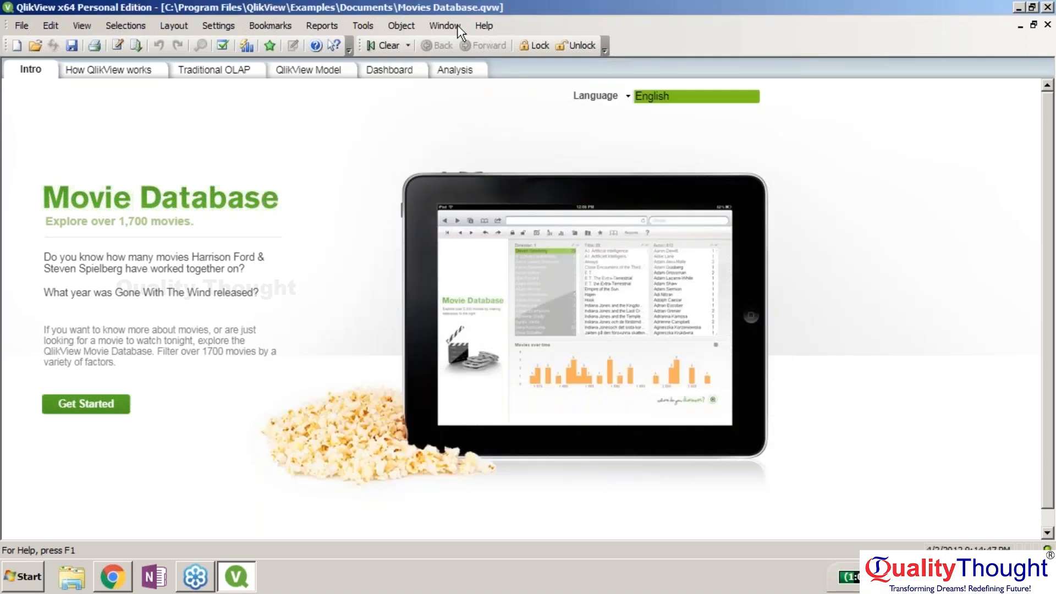
Add a text object to the Analysis sheet with the text "This is a QlikView Text Object"
left_click(456, 71)
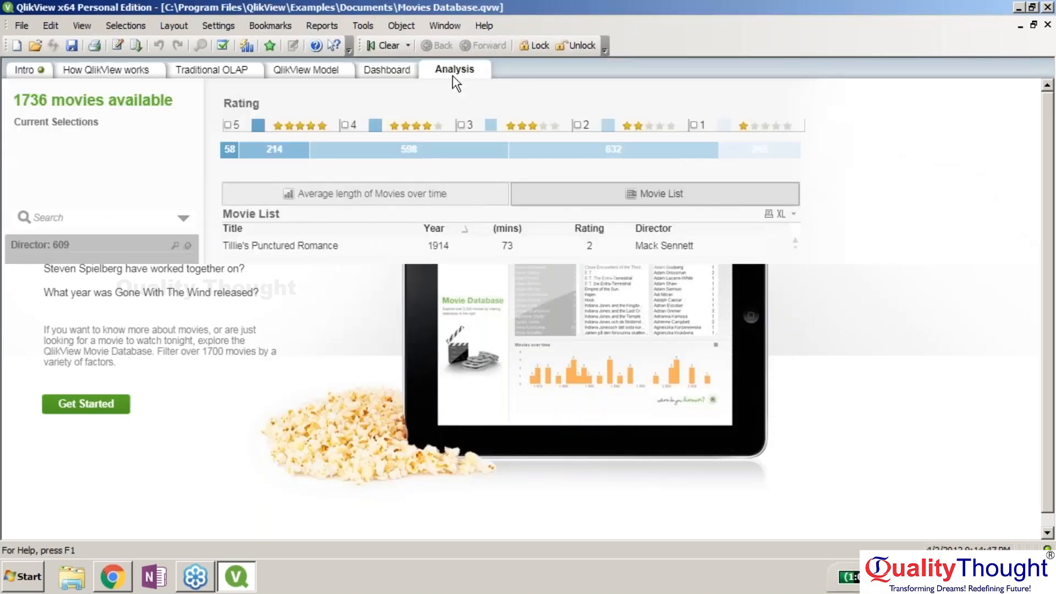
right_click(847, 149)
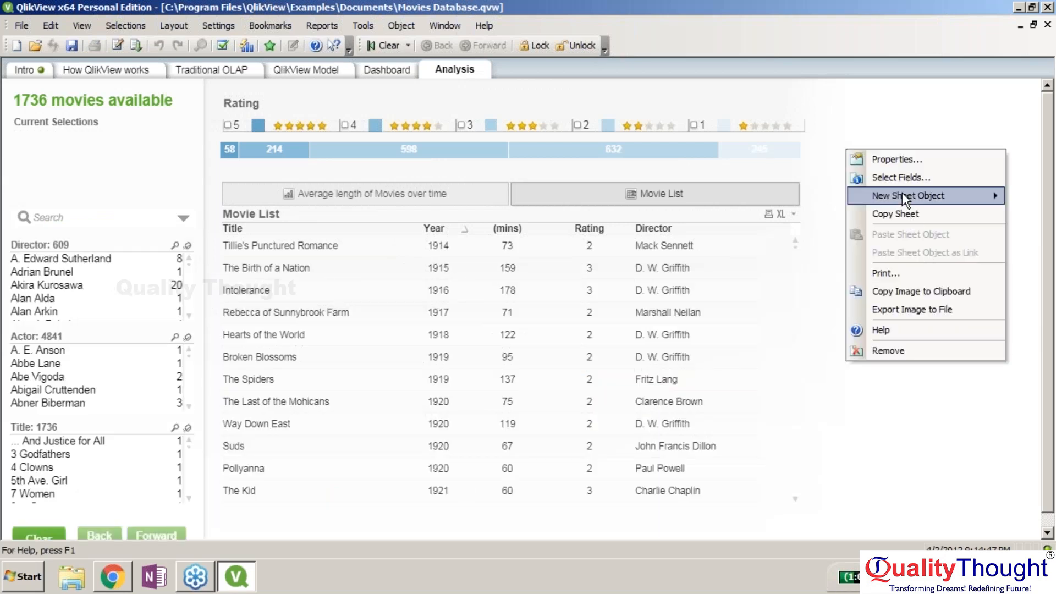
mouse_move(902, 195)
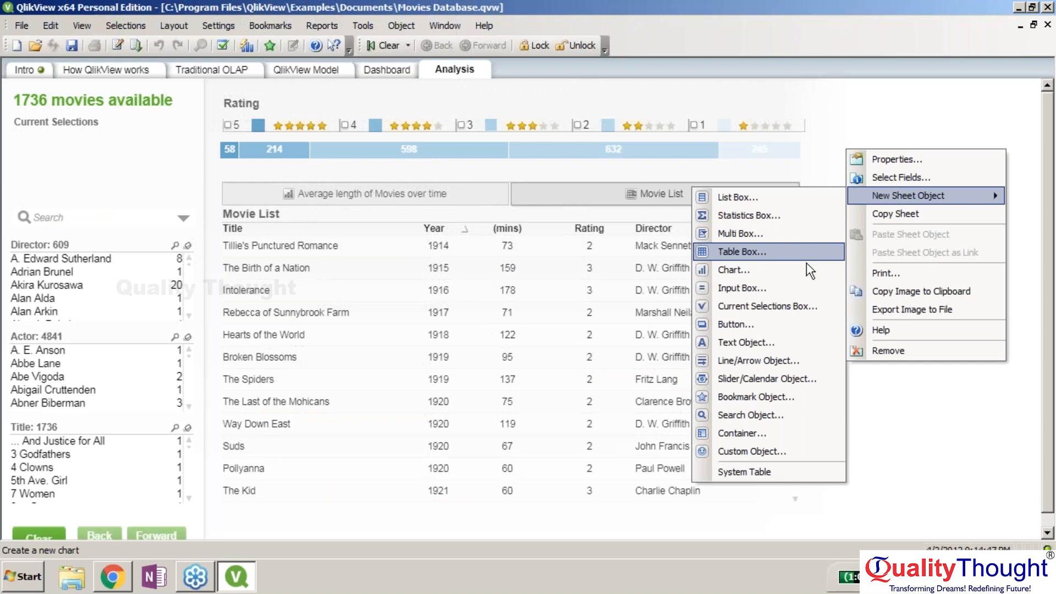
left_click(806, 342)
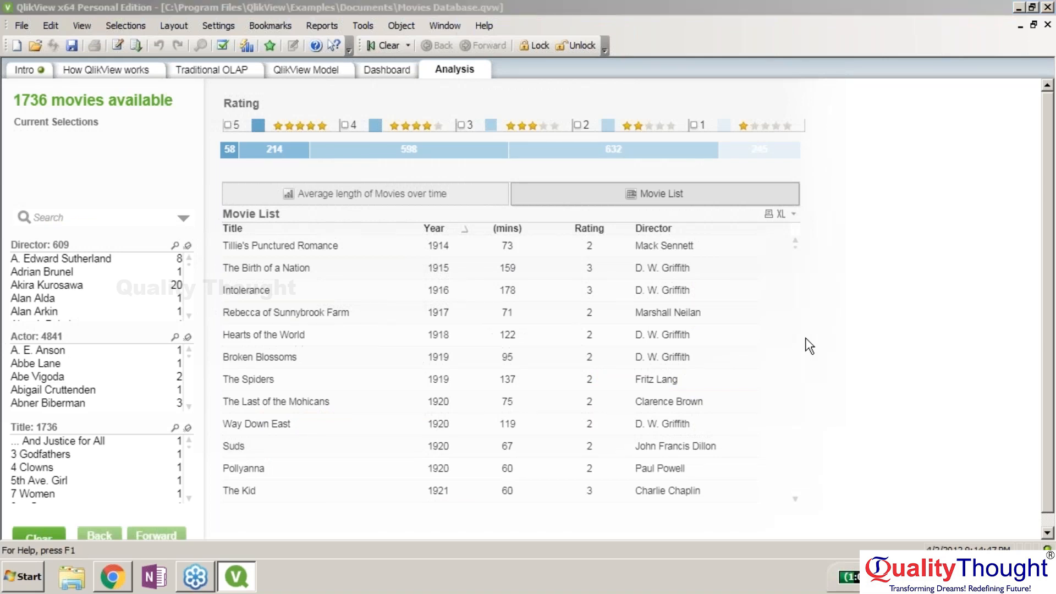
type("T")
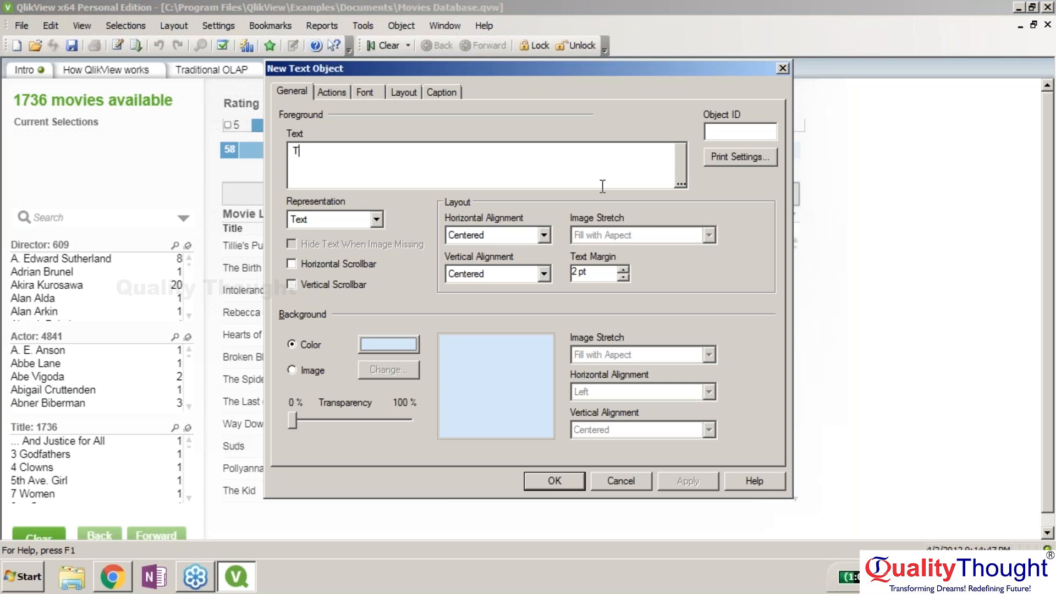
type("his is a QlikView")
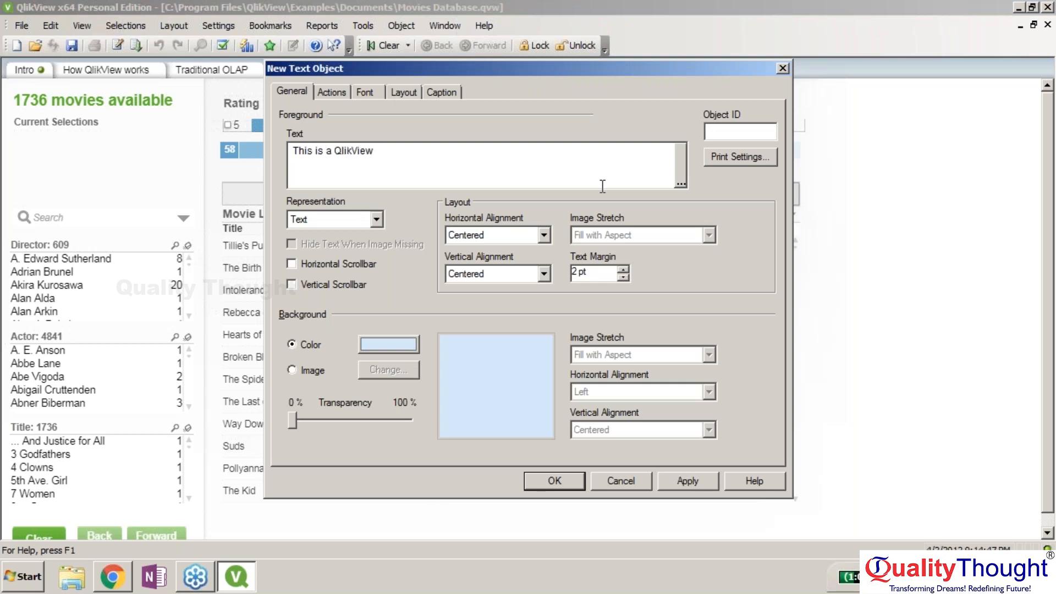
type(" Text Obkect")
key("BackSpace")
key("BackSpace")
key("BackSpace")
key("BackSpace")
type("ject")
key("Return")
left_click(568, 478)
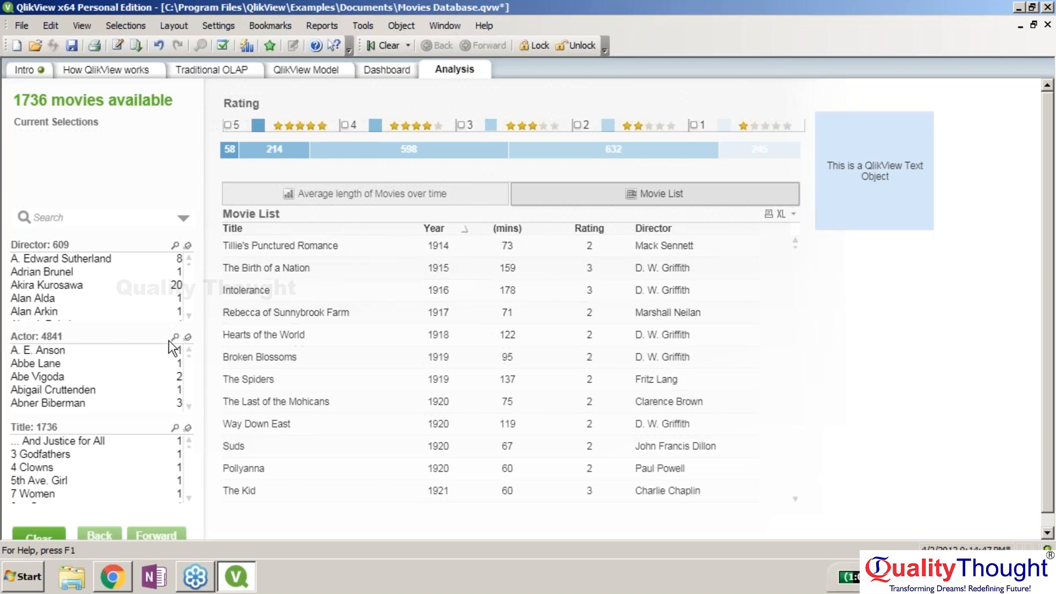
Filter the Analysis sheet to the director A. Edward Sutherland
left_click(78, 261)
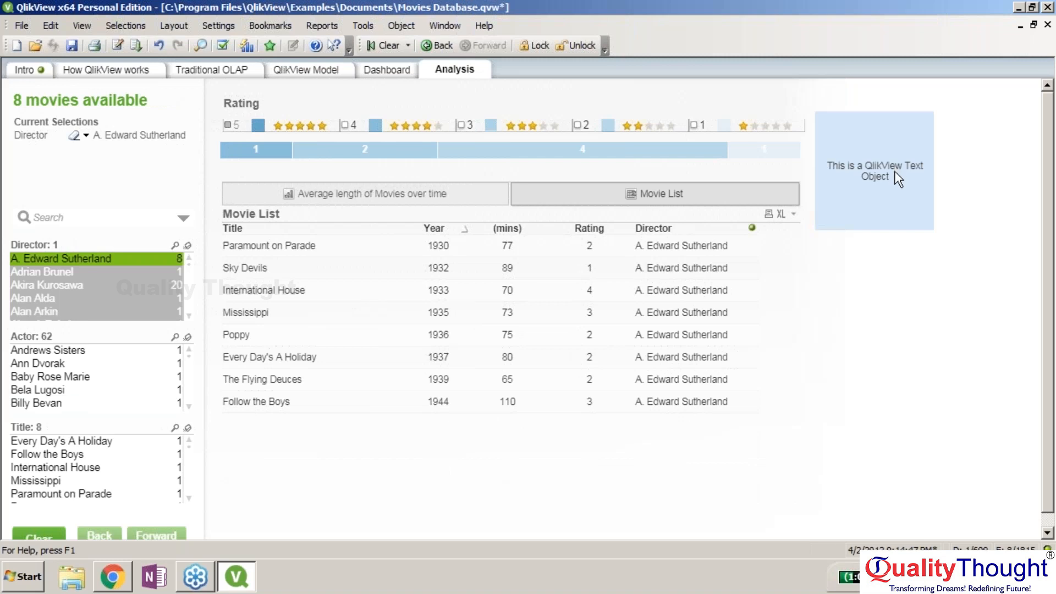
right_click(942, 162)
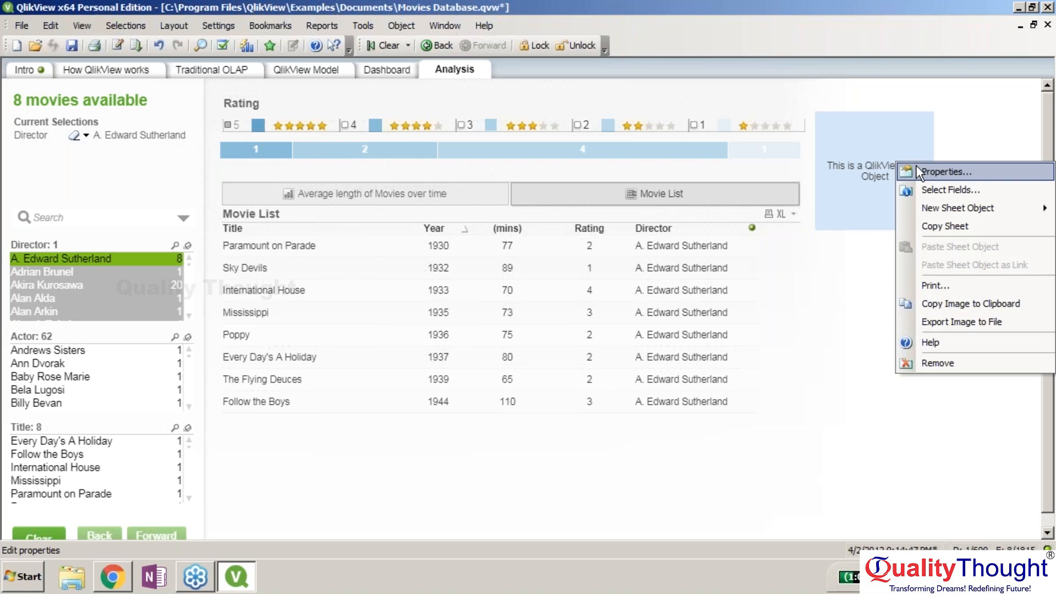
left_click(916, 166)
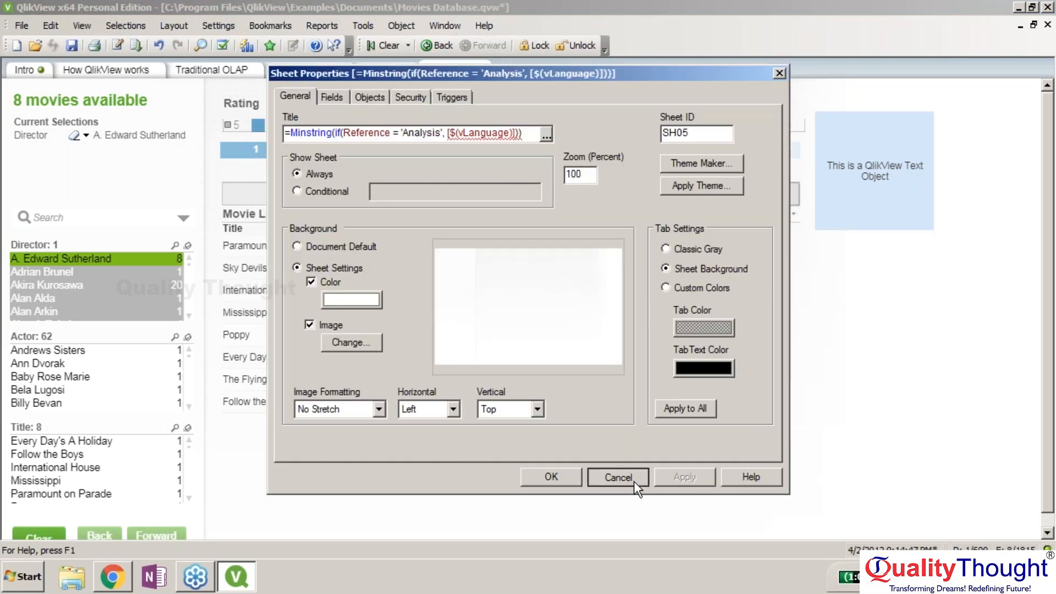
left_click(618, 476)
Set the background of the Analysis sheet's new text object to a solid teal color
right_click(861, 134)
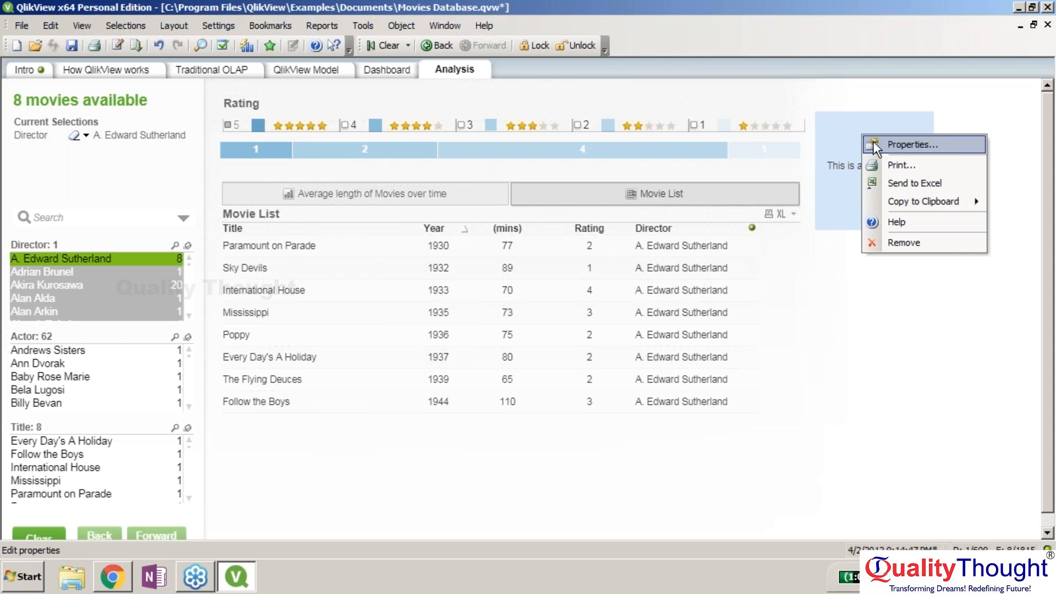
left_click(874, 148)
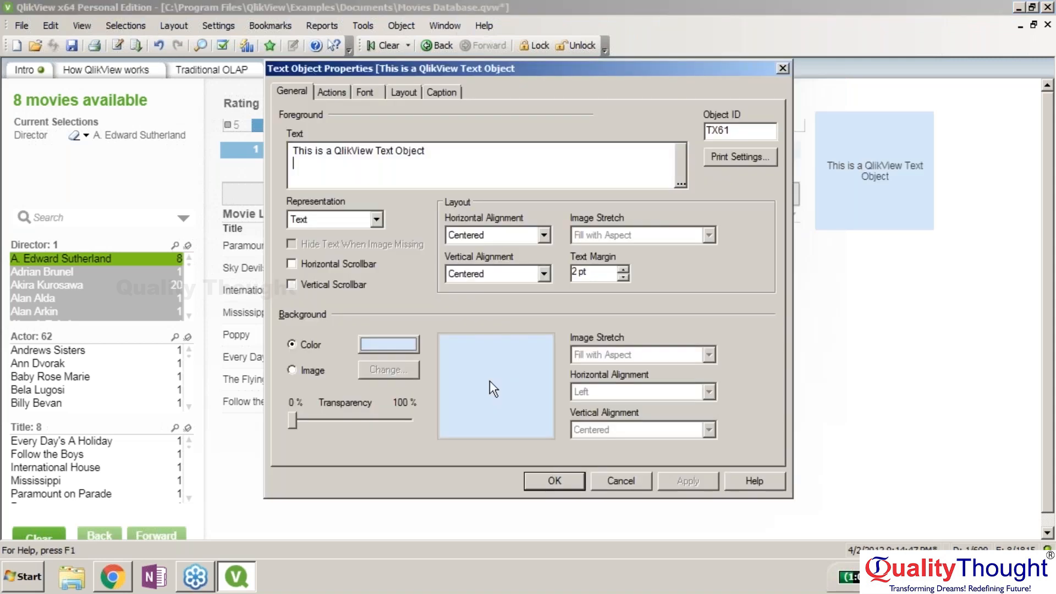
left_click(386, 345)
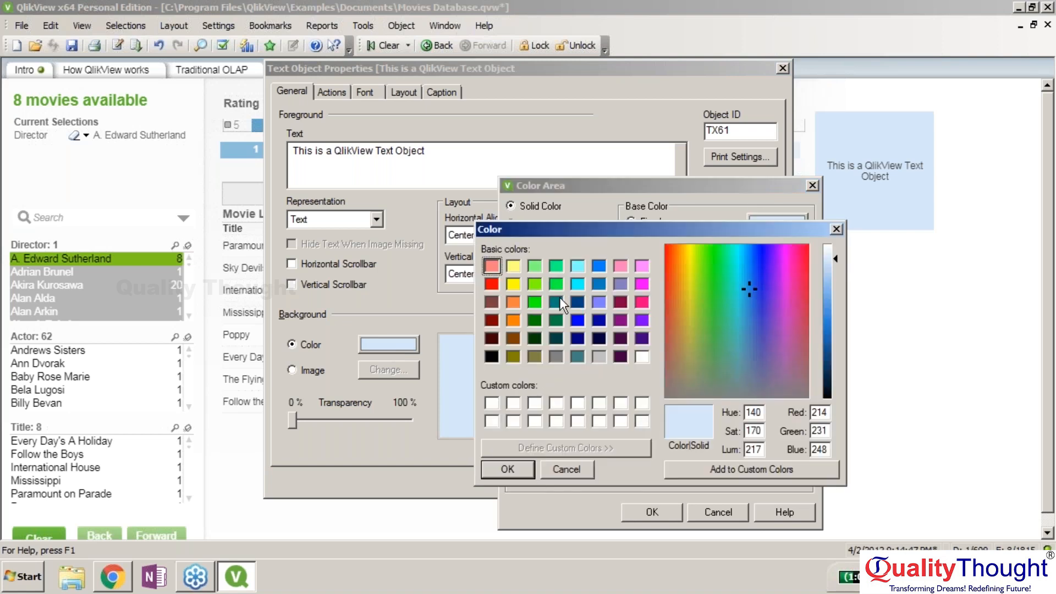
left_click(559, 297)
left_click(513, 470)
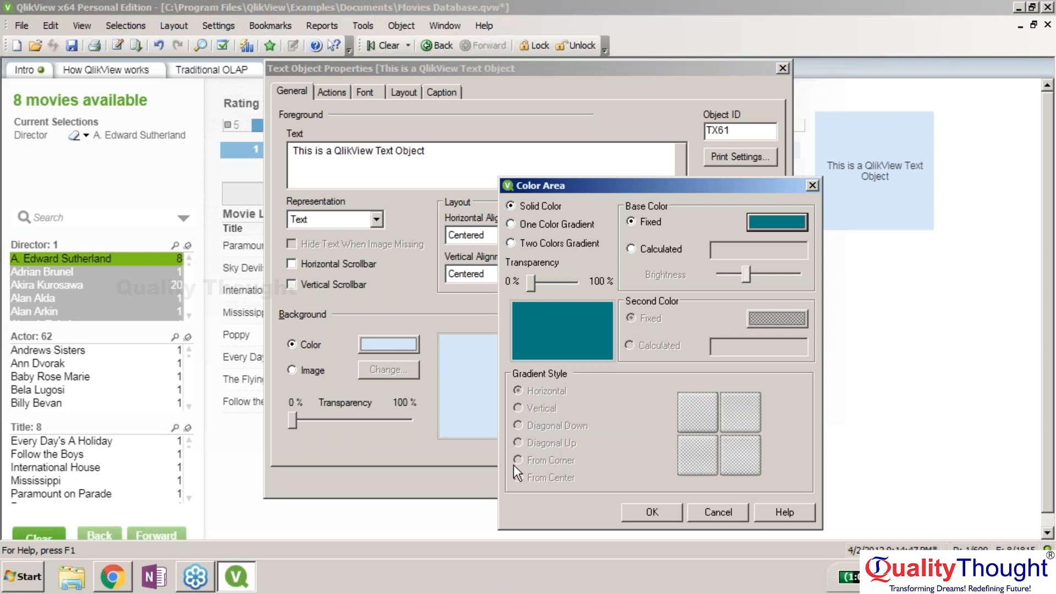
left_click(664, 504)
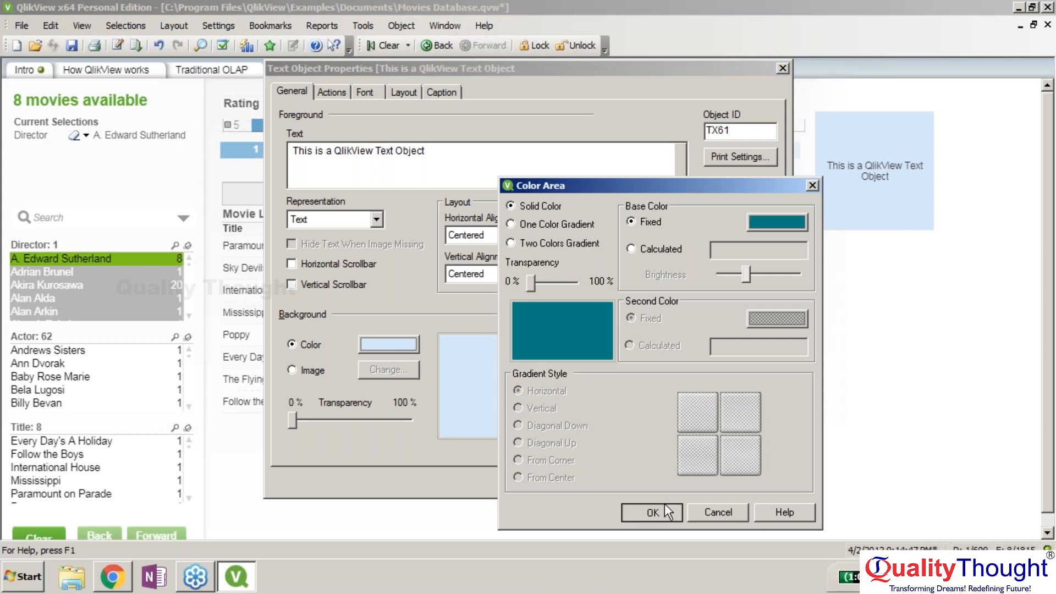
left_click(664, 503)
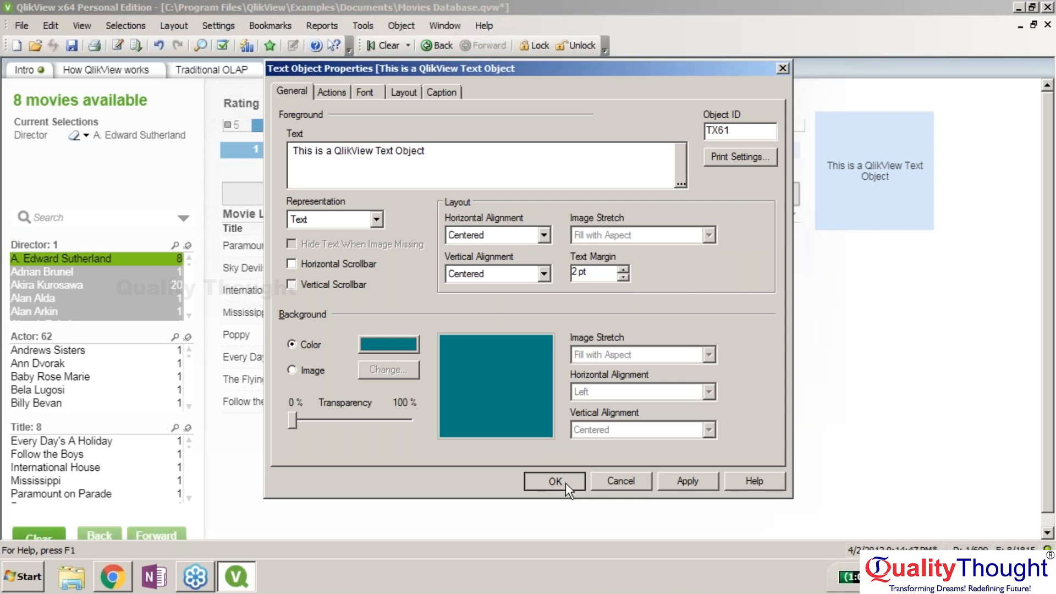
left_click(565, 483)
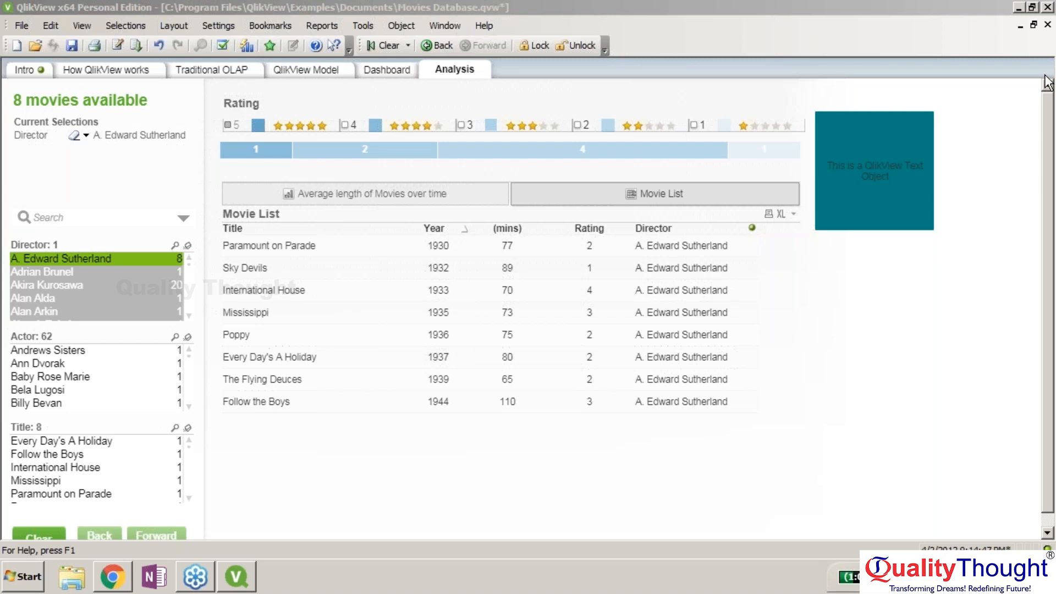
Change the text object's background to solid light gray with RGB 192, 192, 192
right_click(845, 212)
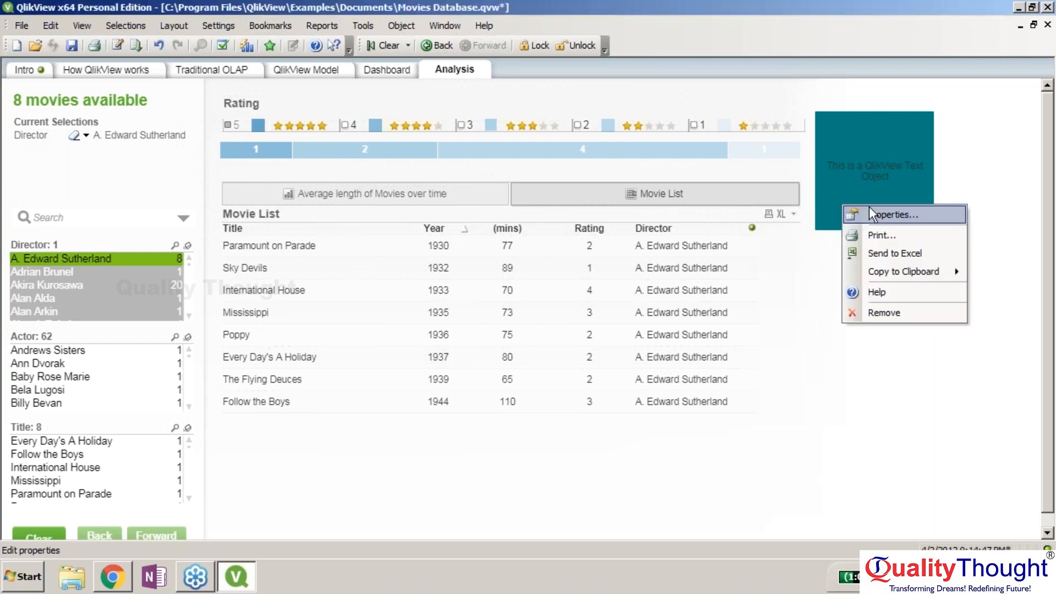
left_click(870, 213)
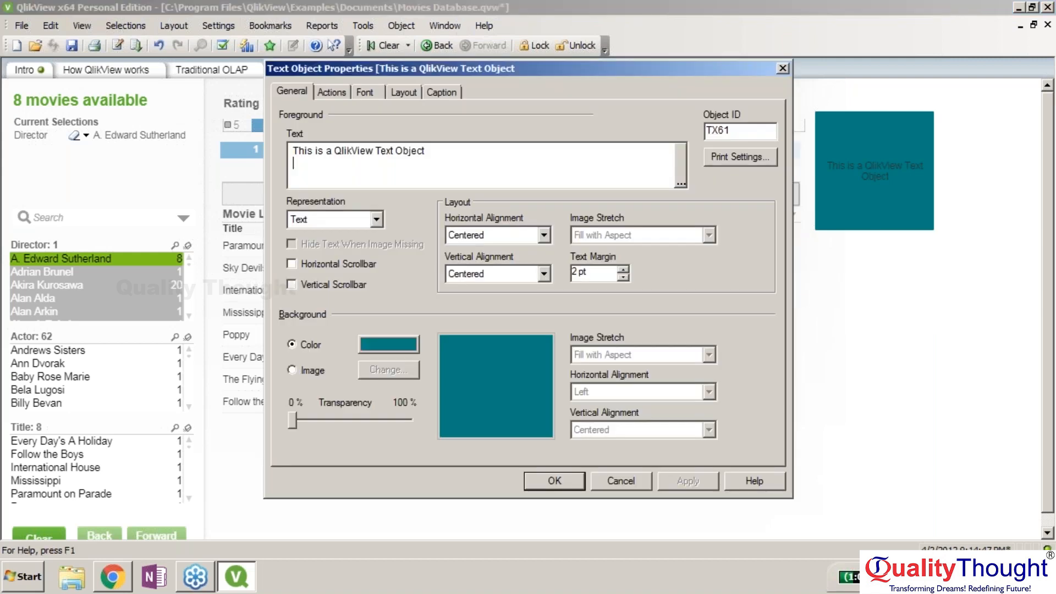
left_click(388, 344)
left_click(765, 224)
left_click(599, 356)
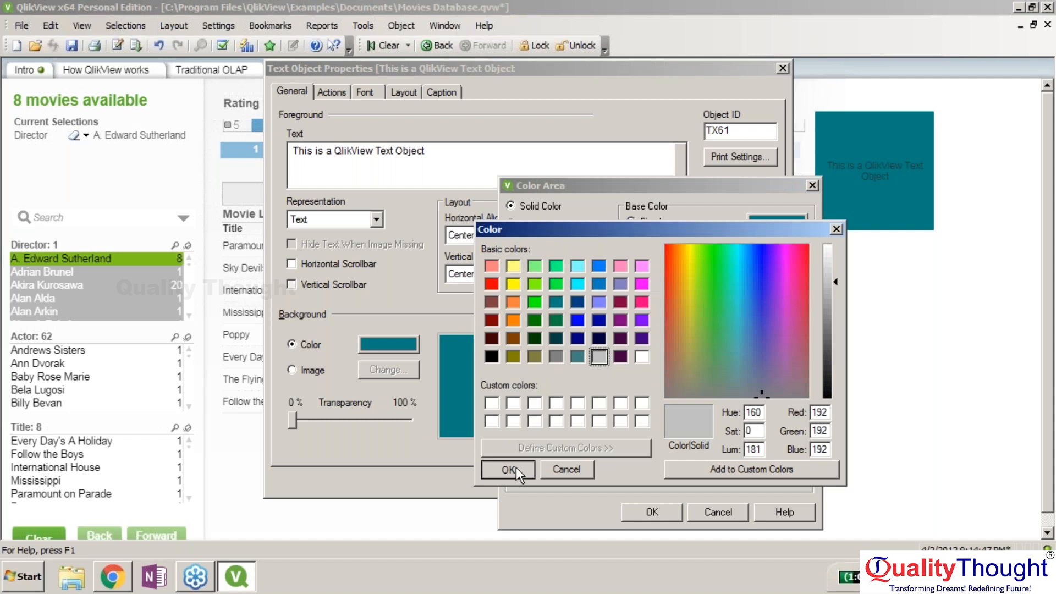
left_click(508, 469)
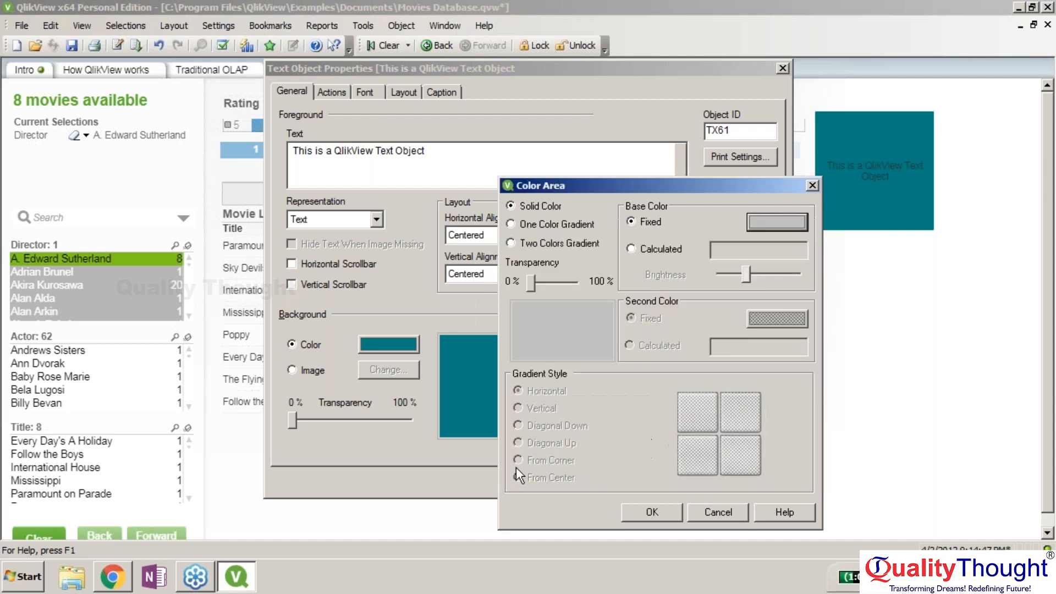
left_click(651, 515)
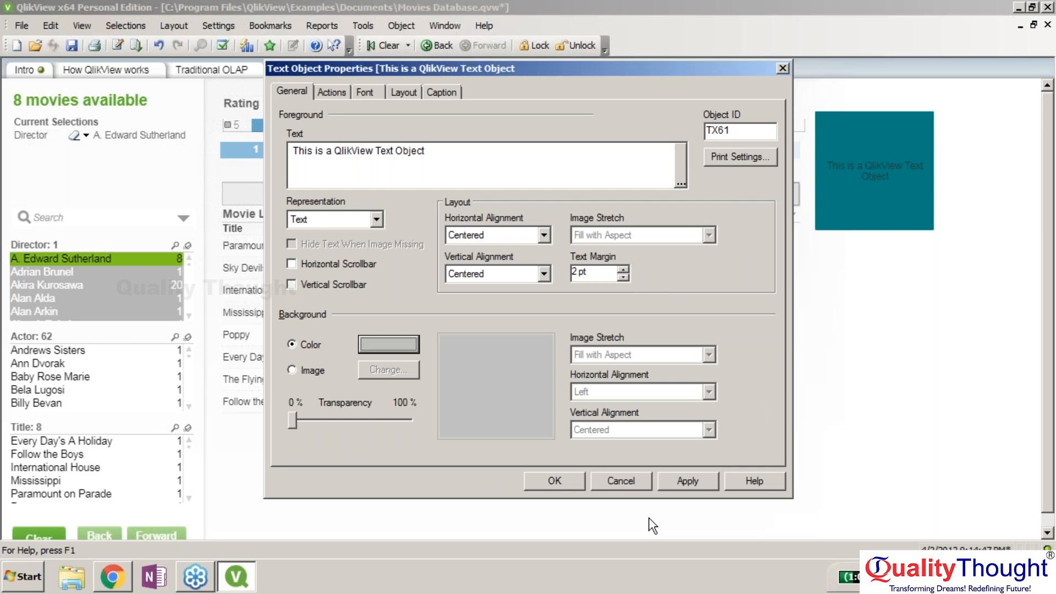
key("Return")
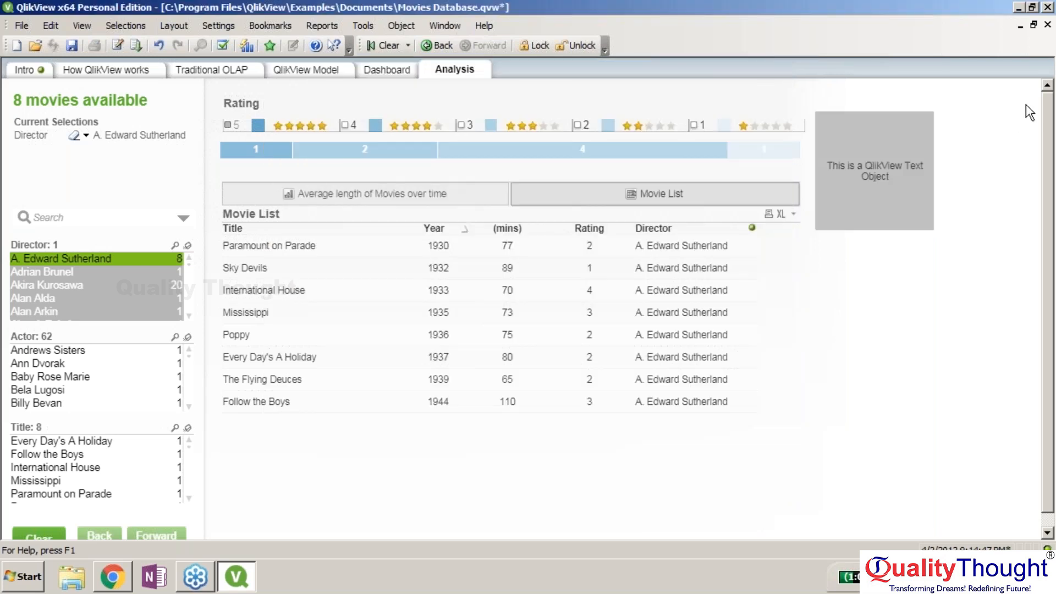
Set the horizontal alignment of the text object's text to Left
right_click(881, 142)
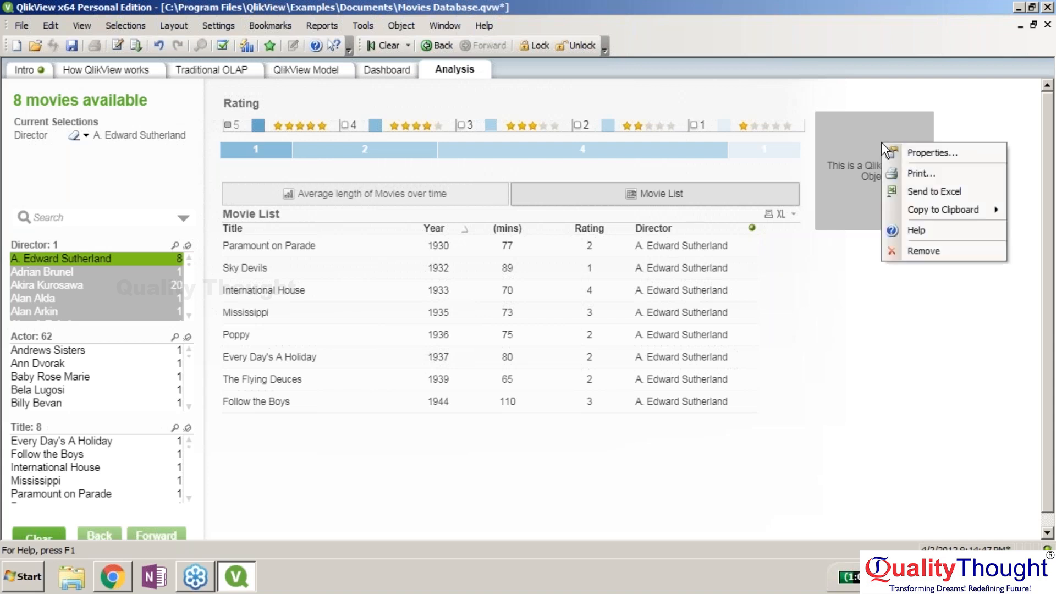
left_click(914, 156)
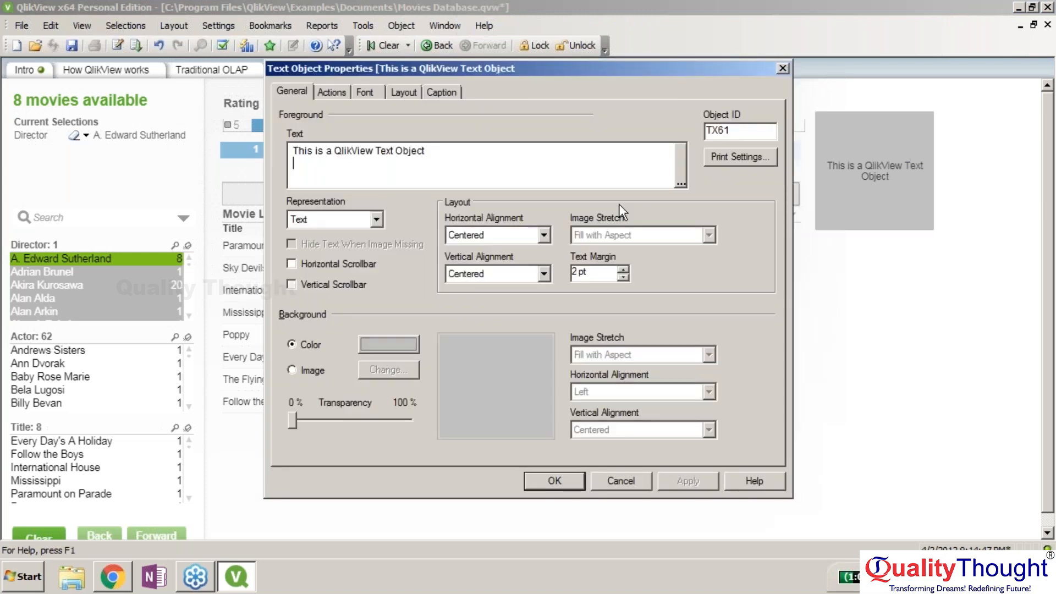
left_click(544, 236)
left_click(484, 250)
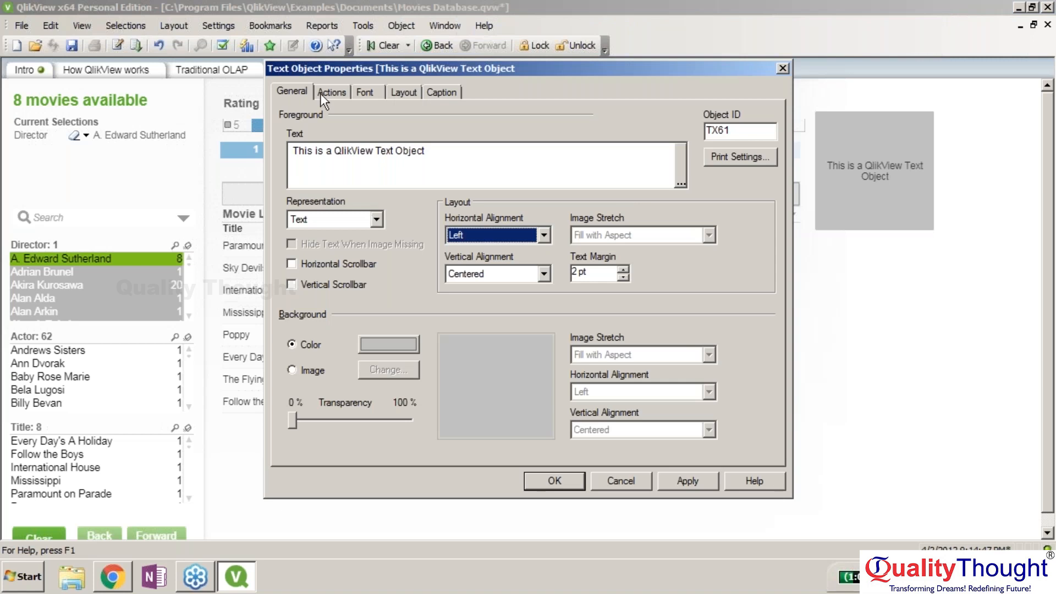
Add an External Launch action with the application Notepad.exe to the text object, test it on the sheet and close Notepad
left_click(321, 93)
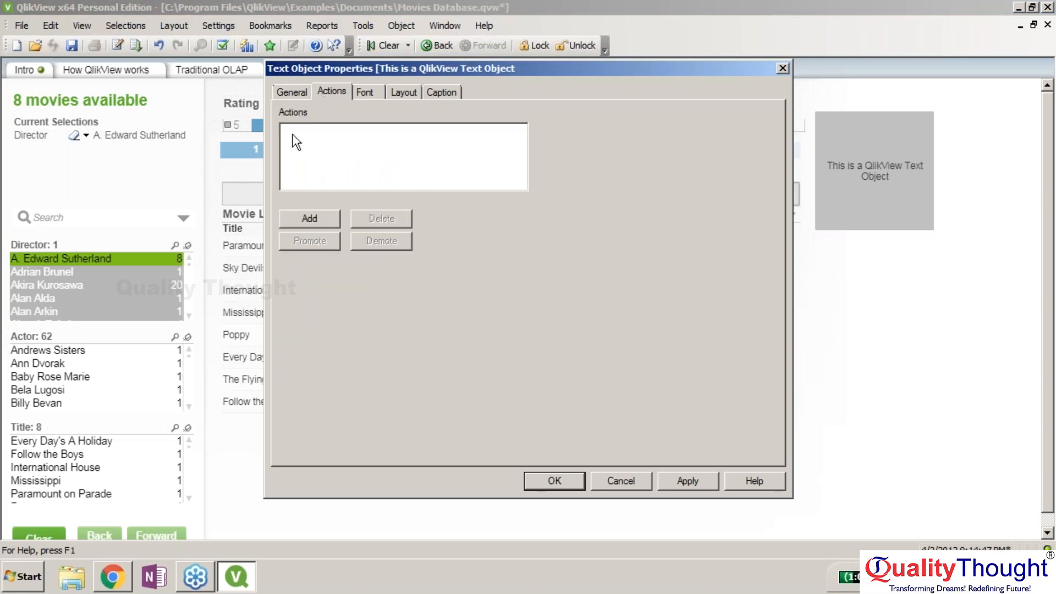
left_click(309, 218)
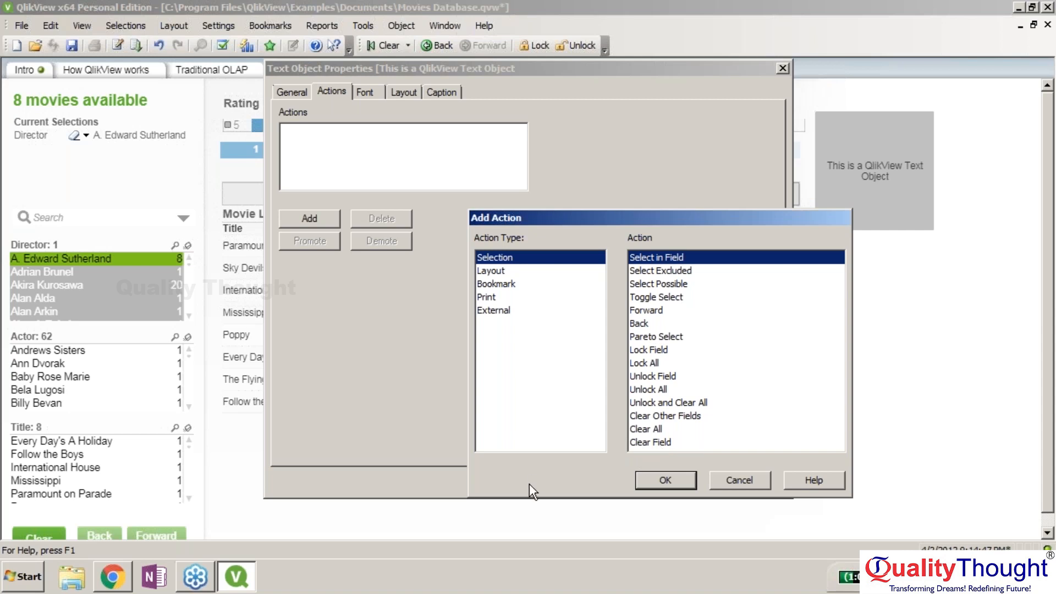
left_click(499, 308)
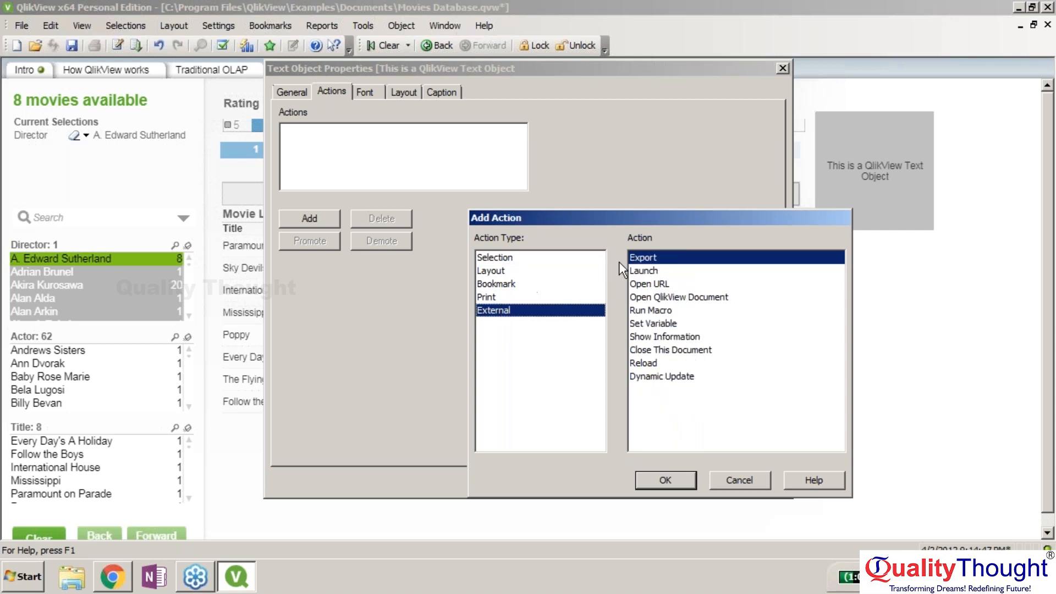
left_click(647, 271)
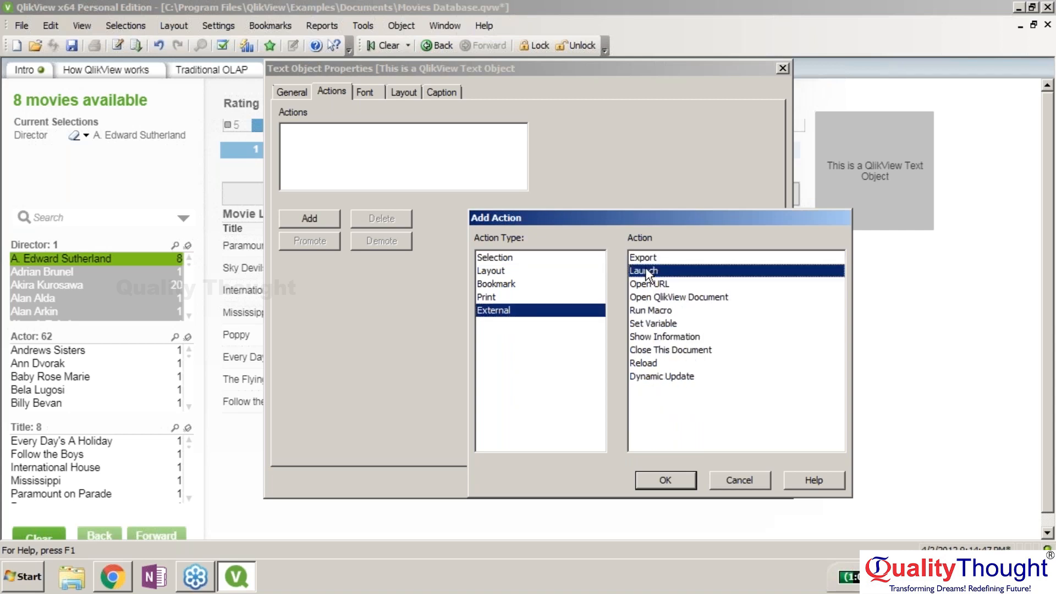
left_click(672, 480)
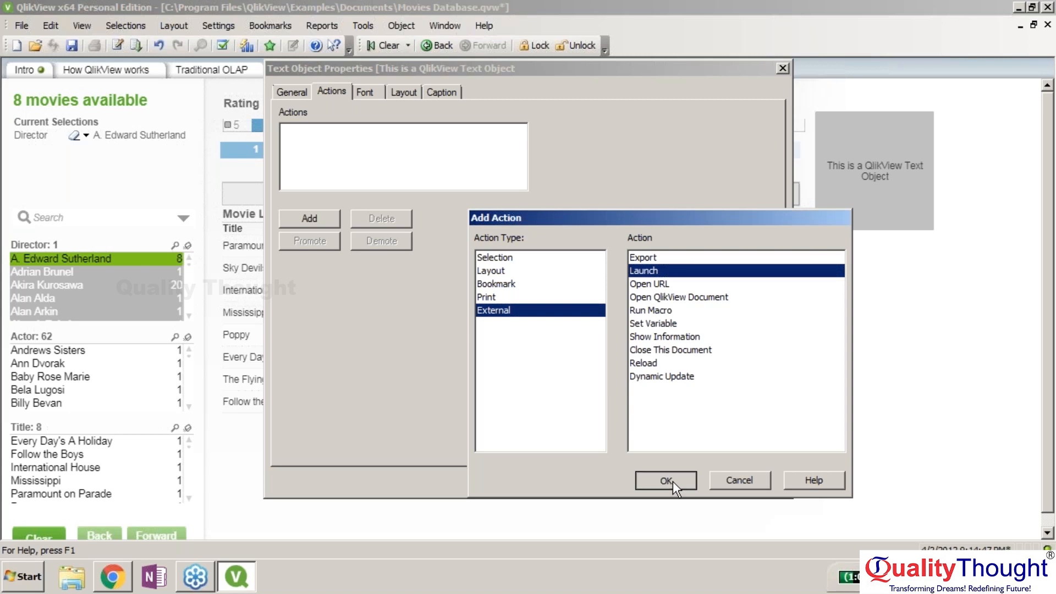
left_click(584, 132)
type("Notepad")
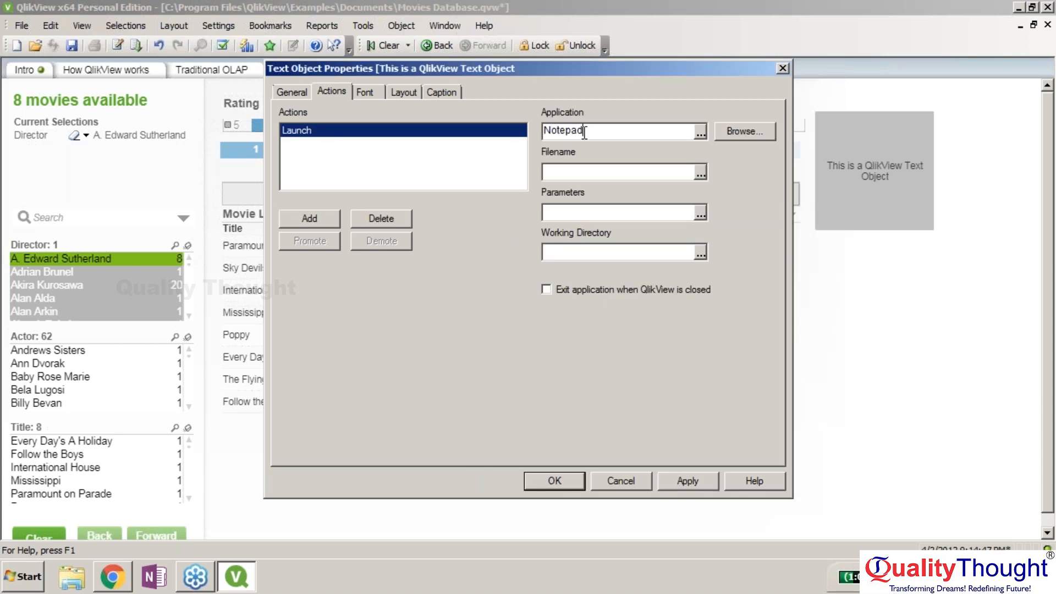
type(".exe")
left_click(560, 480)
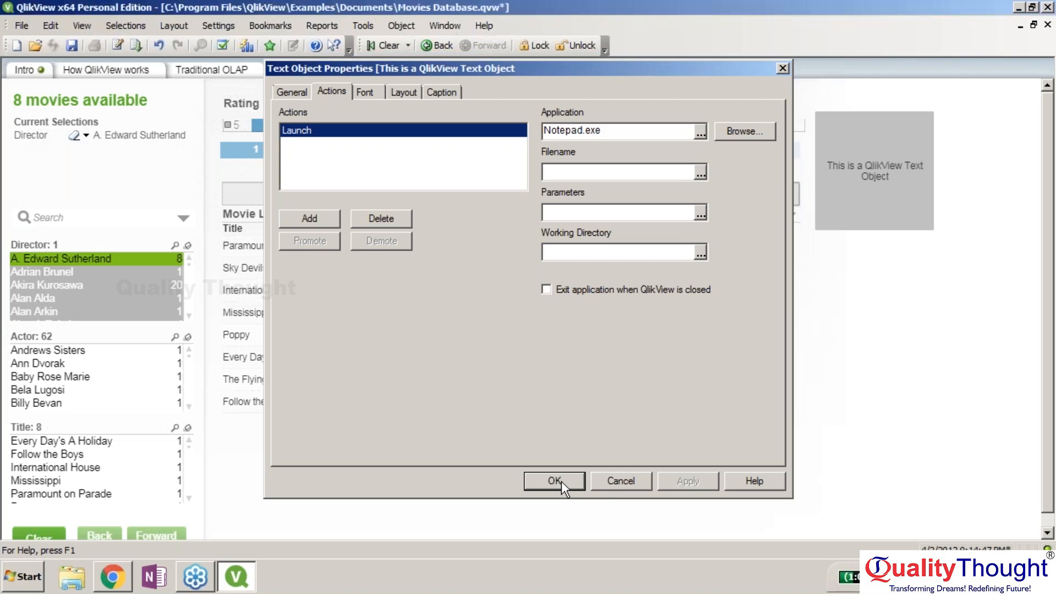
left_click(842, 179)
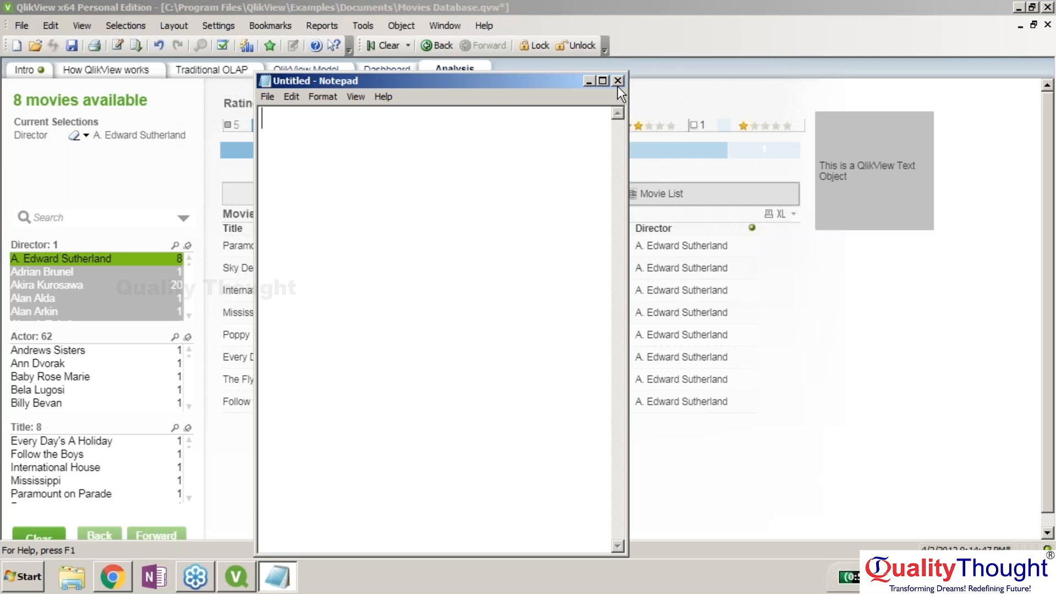
left_click(617, 84)
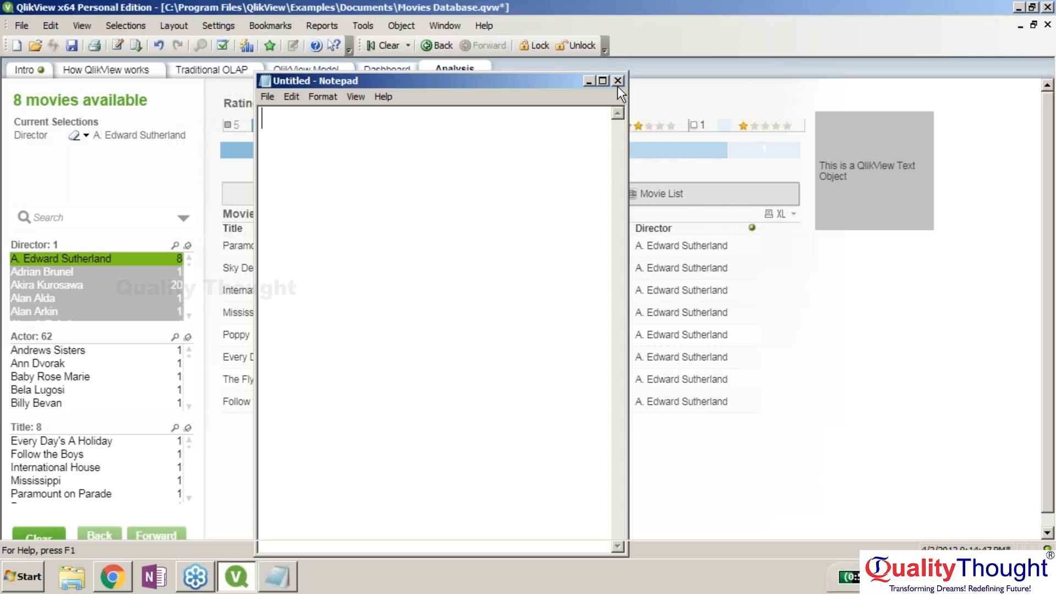
Delete the Launch action from the text object and apply the change
right_click(890, 193)
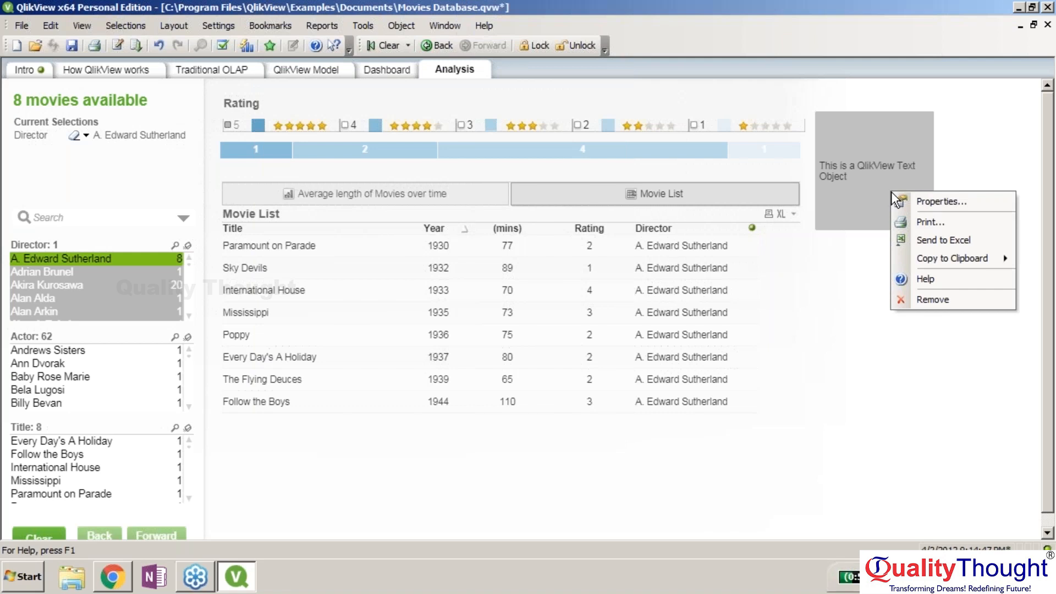
left_click(909, 202)
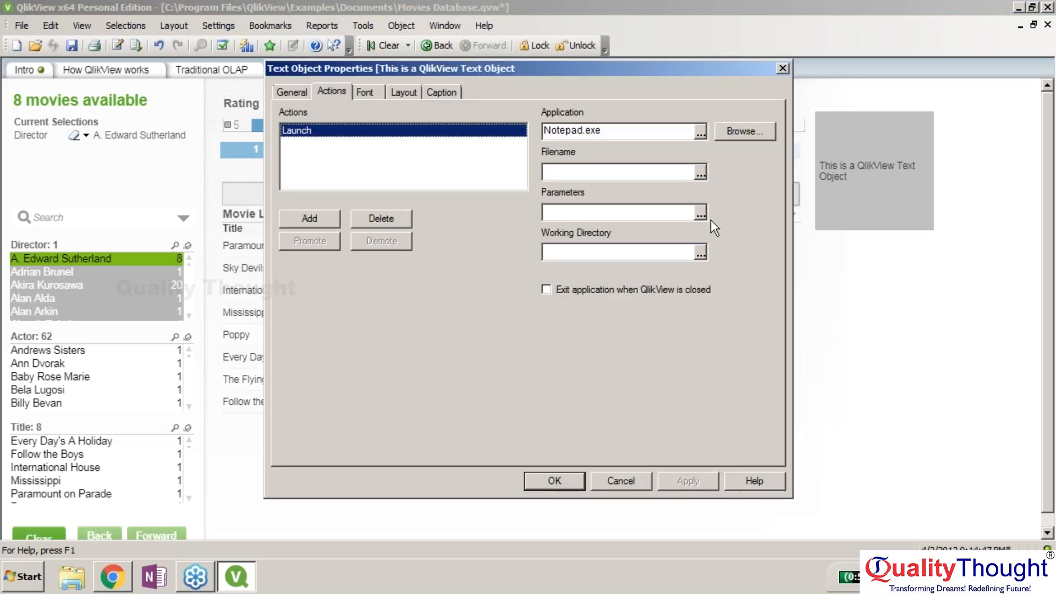
left_click(381, 219)
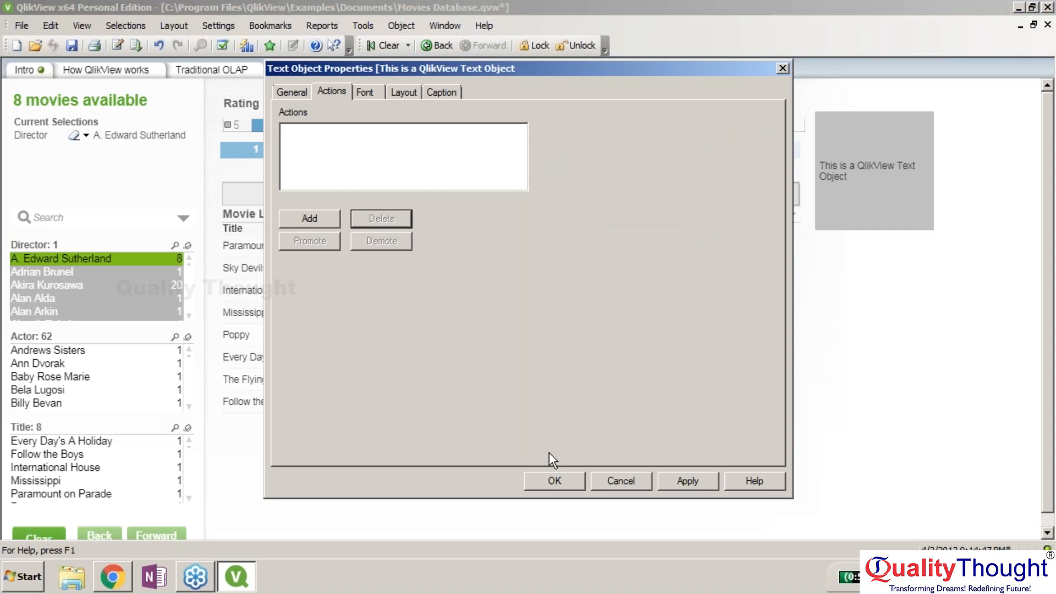
left_click(555, 481)
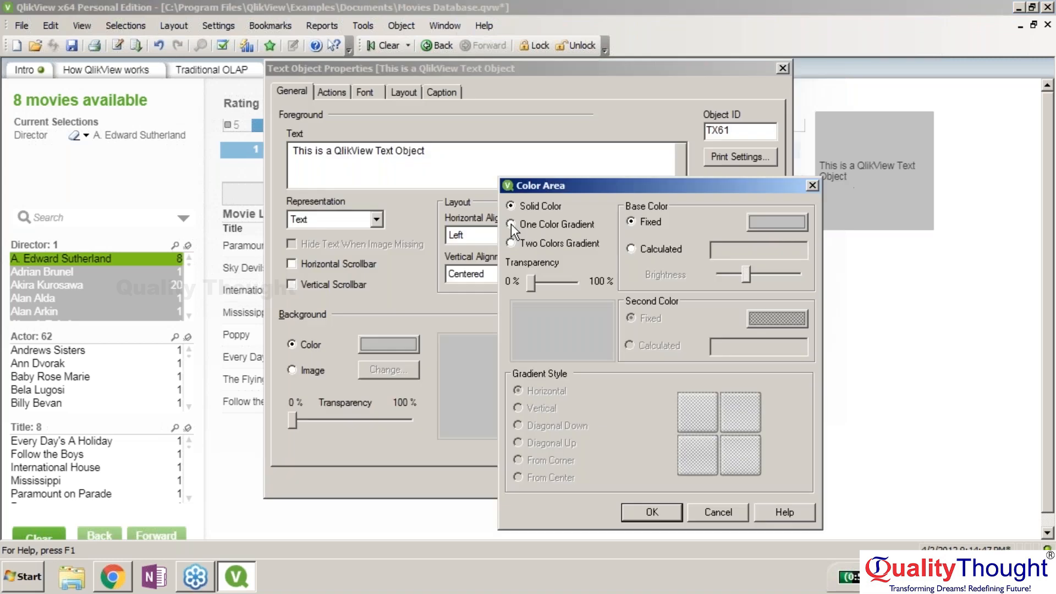
Give the text object's background a One Color Gradient in the Horizontal style
left_click(510, 223)
left_click_drag(572, 282, 534, 281)
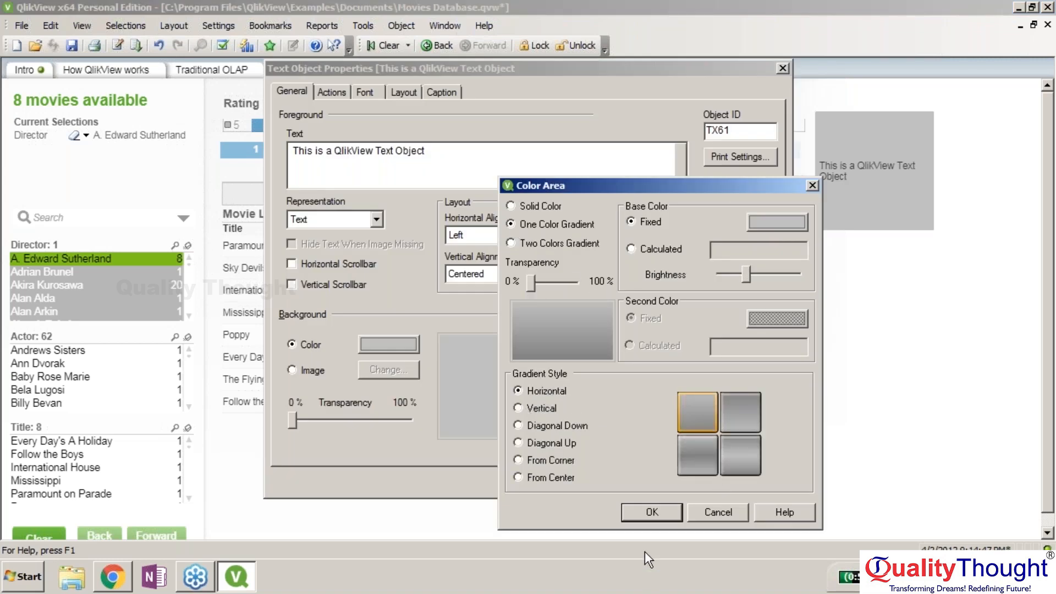
left_click(645, 513)
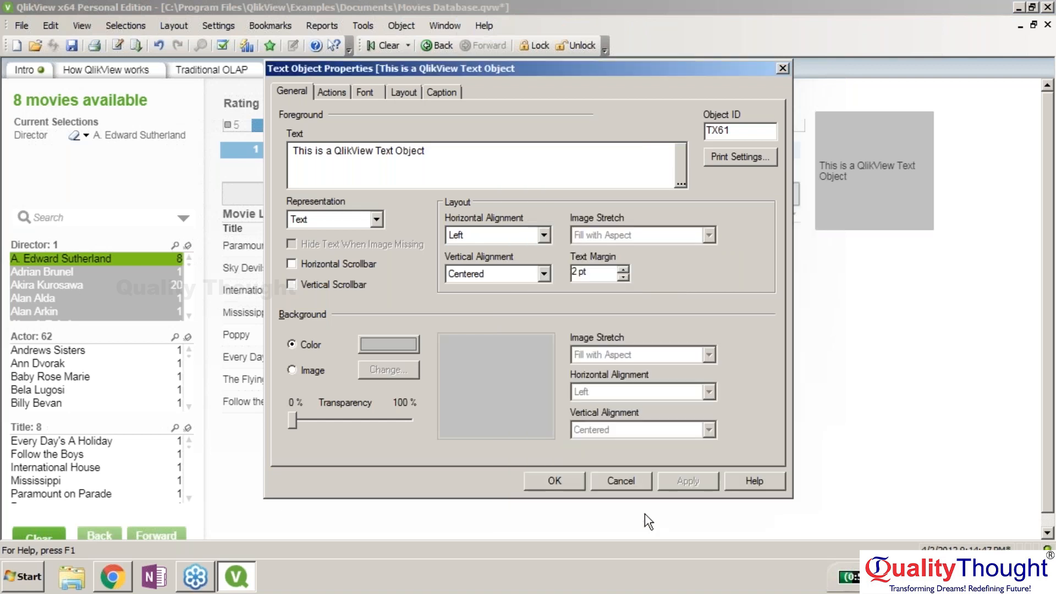
left_click(563, 487)
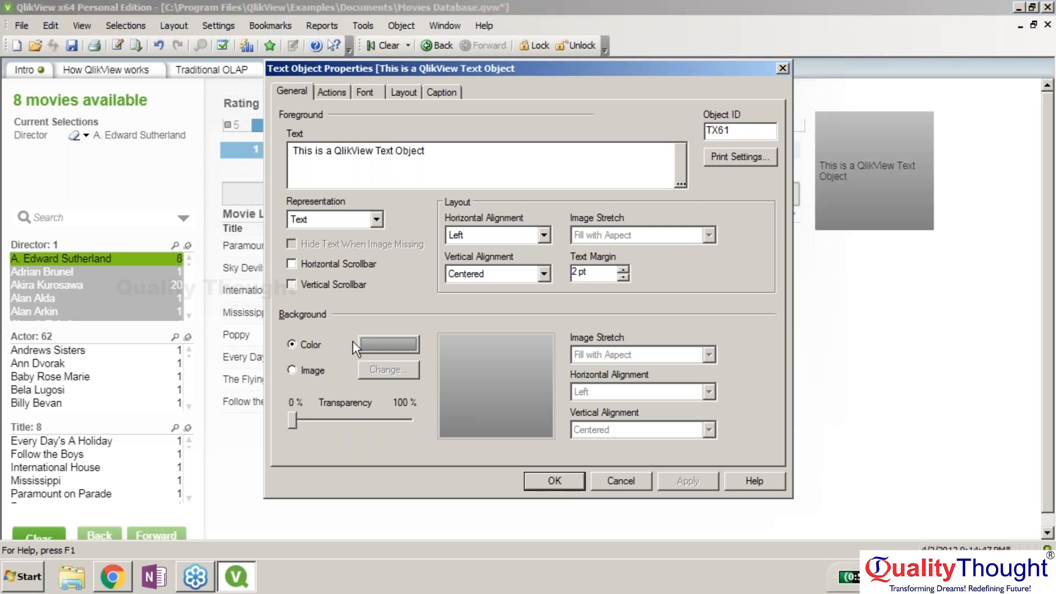
Set the base color of the text object's background gradient to white and confirm the changes
left_click(385, 344)
left_click(775, 219)
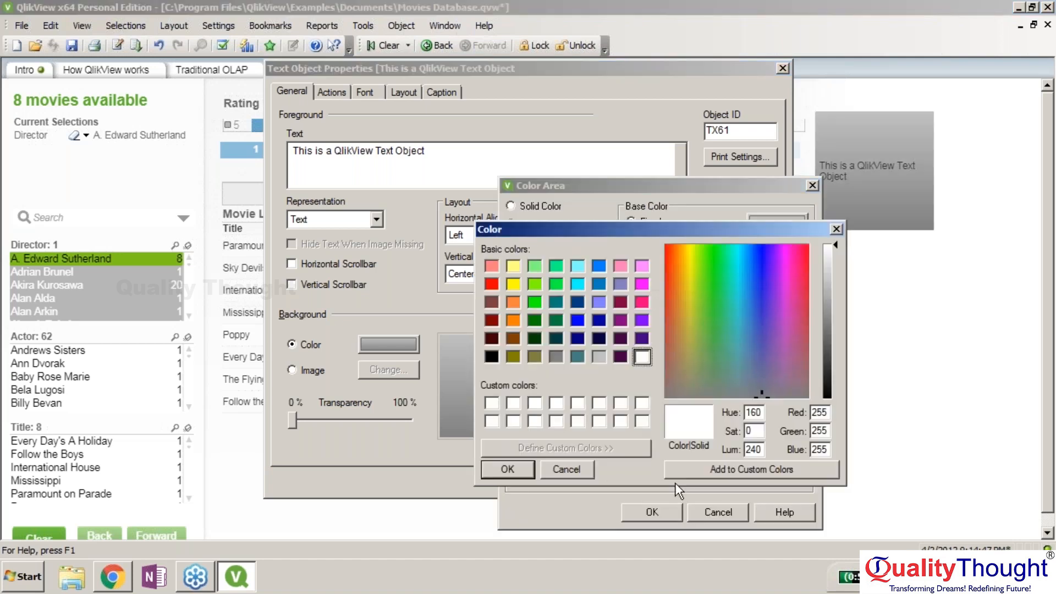
key("Return")
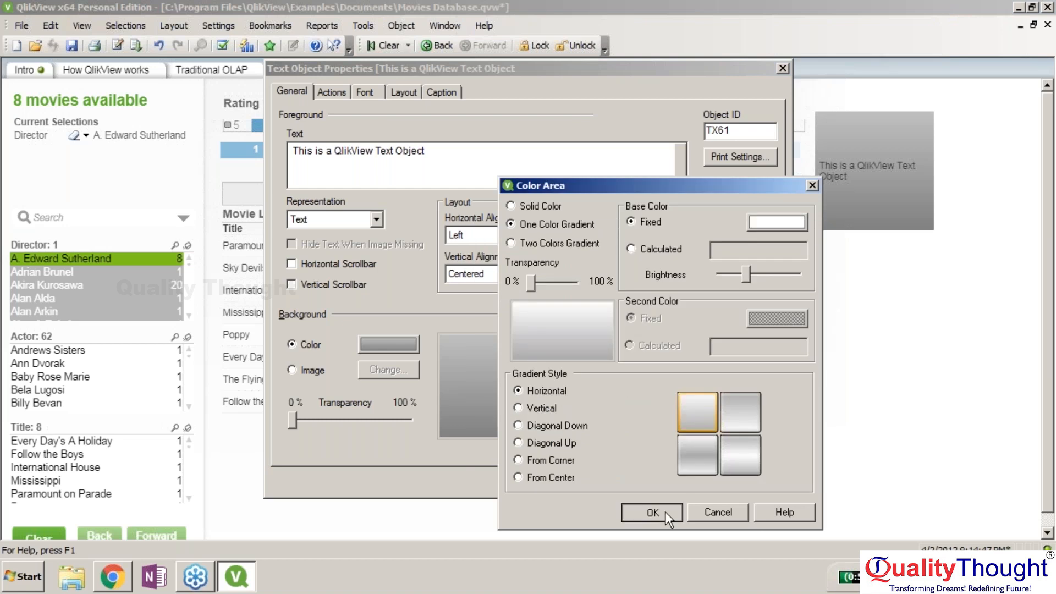
left_click(665, 511)
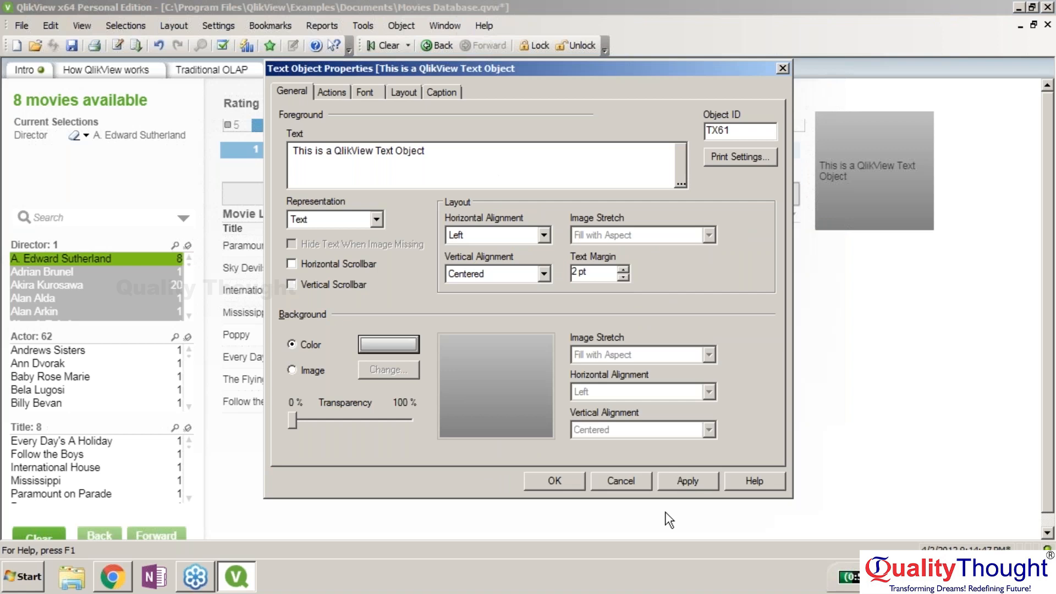
key("Return")
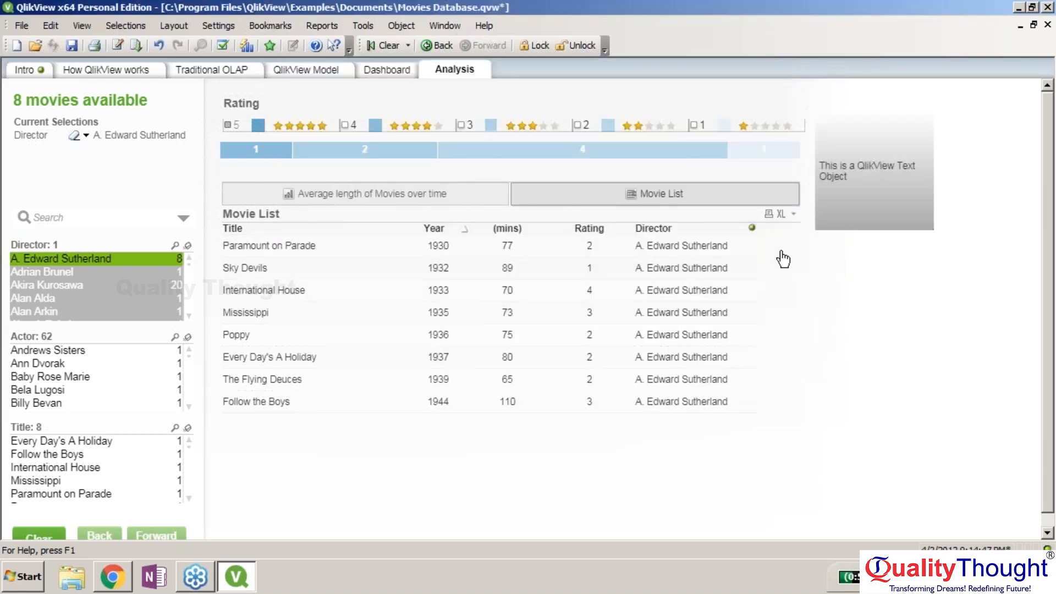
Set the layer of the text object to Normal in its layout properties
right_click(905, 165)
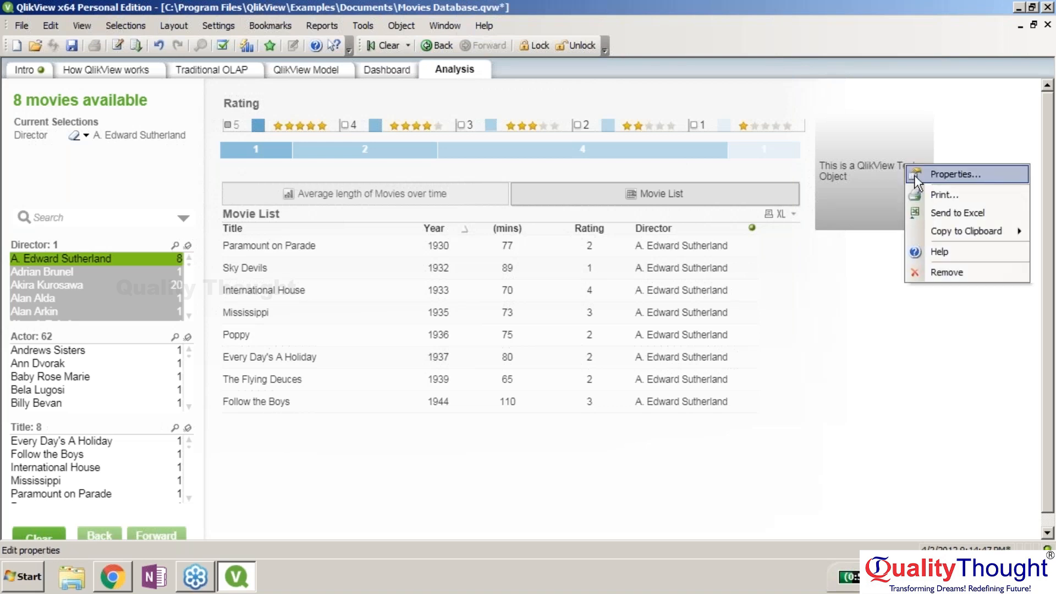
left_click(914, 175)
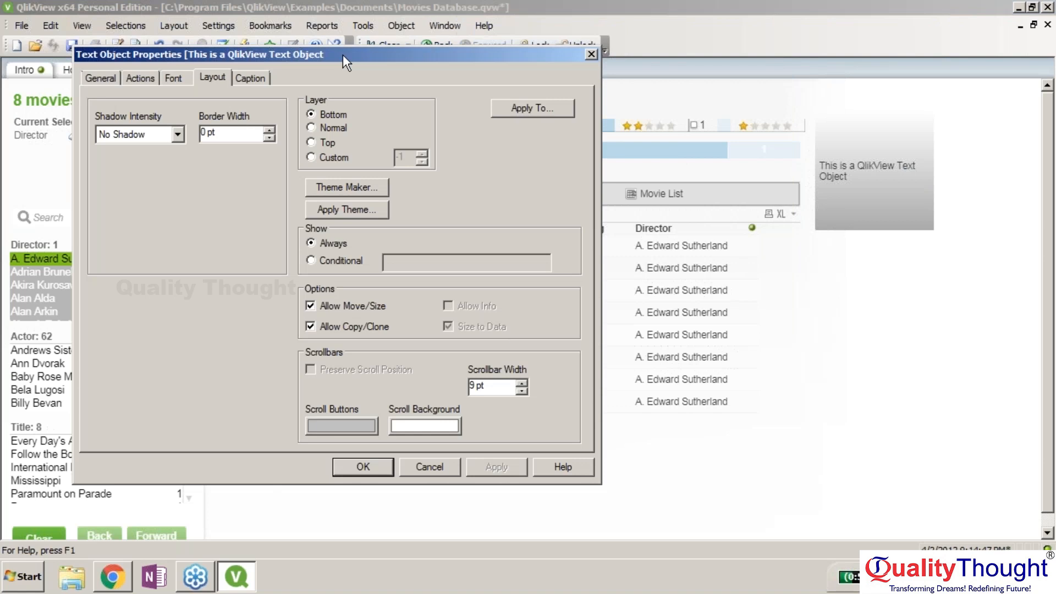
left_click_drag(342, 54, 359, 57)
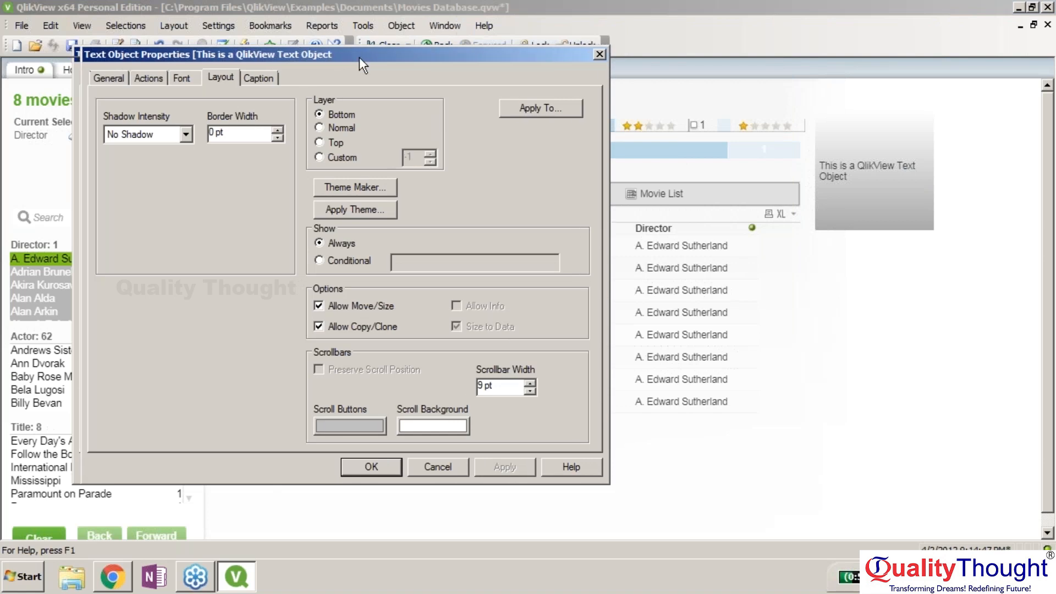
left_click_drag(358, 57, 554, 127)
left_click(532, 197)
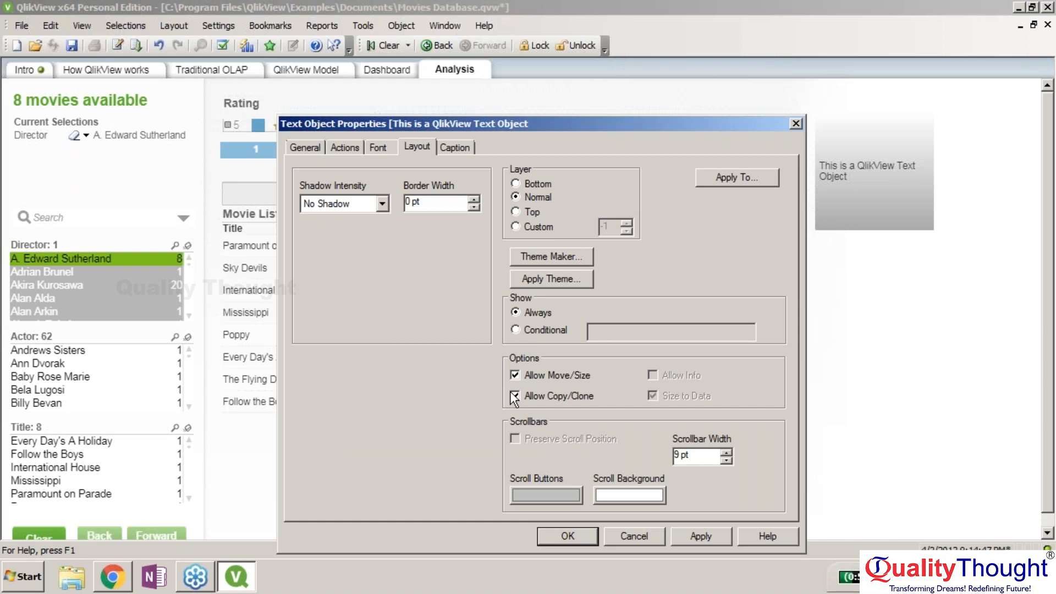
Make the text object's display Conditional and start its expression with the Count() function
left_click(516, 327)
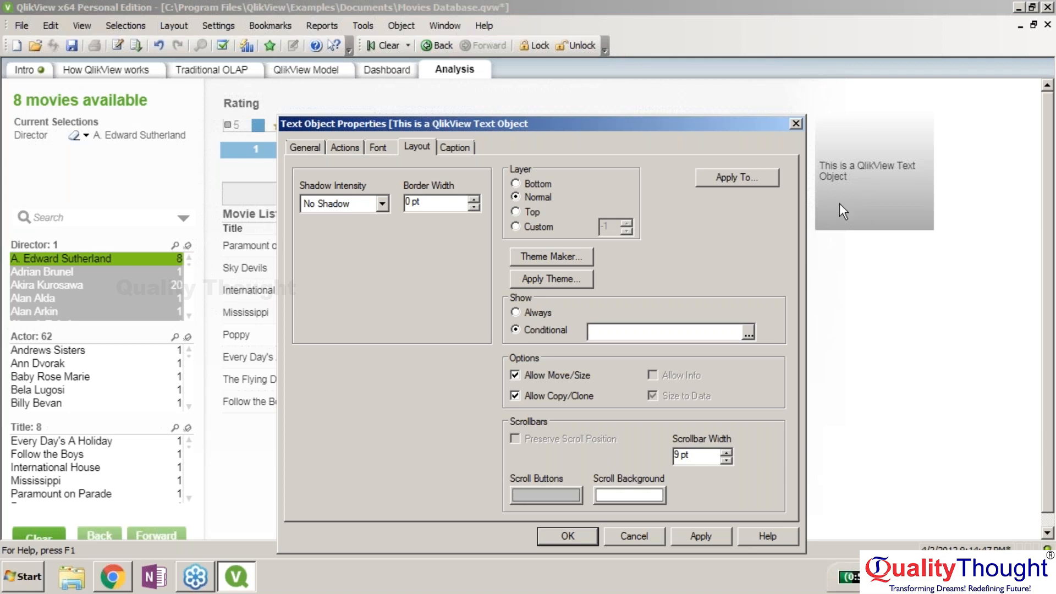
left_click(749, 332)
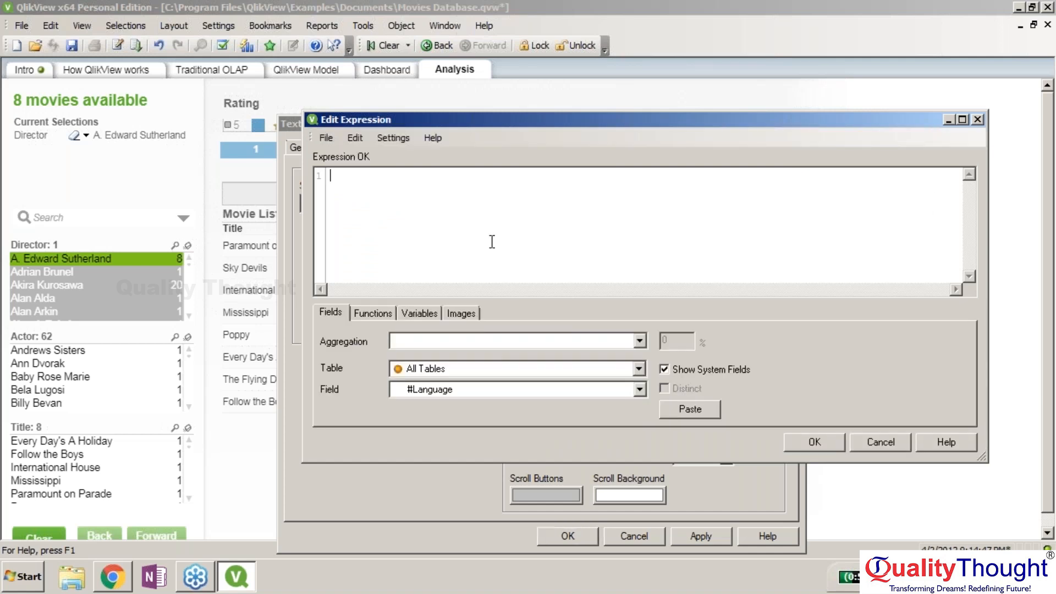
type("Count (")
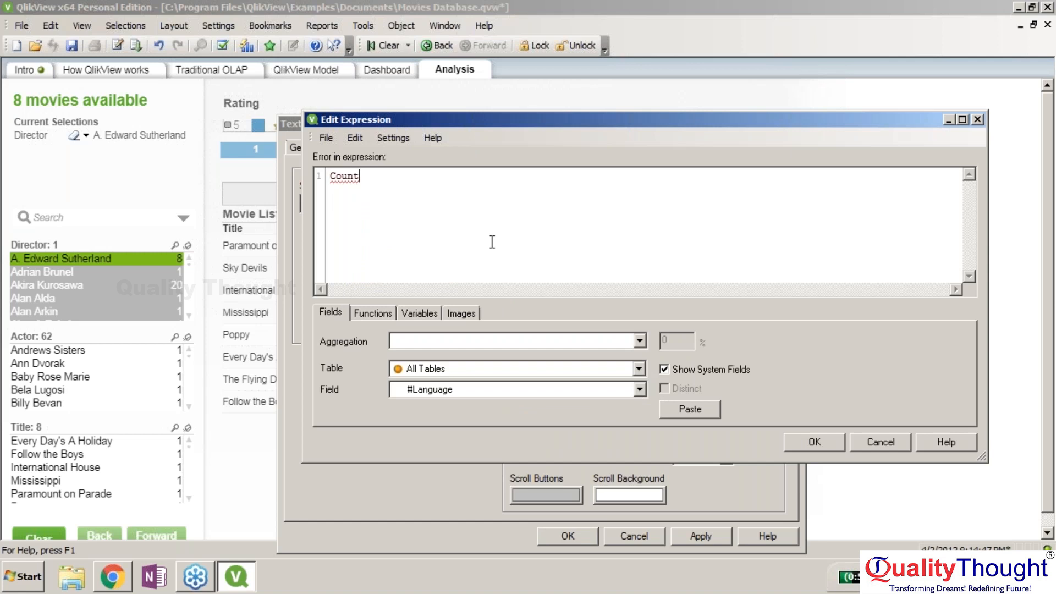
type(")")
Insert the FilmID field as Count's argument, complete the show condition as Count(FilmID)<10 and confirm the properties
left_click(572, 388)
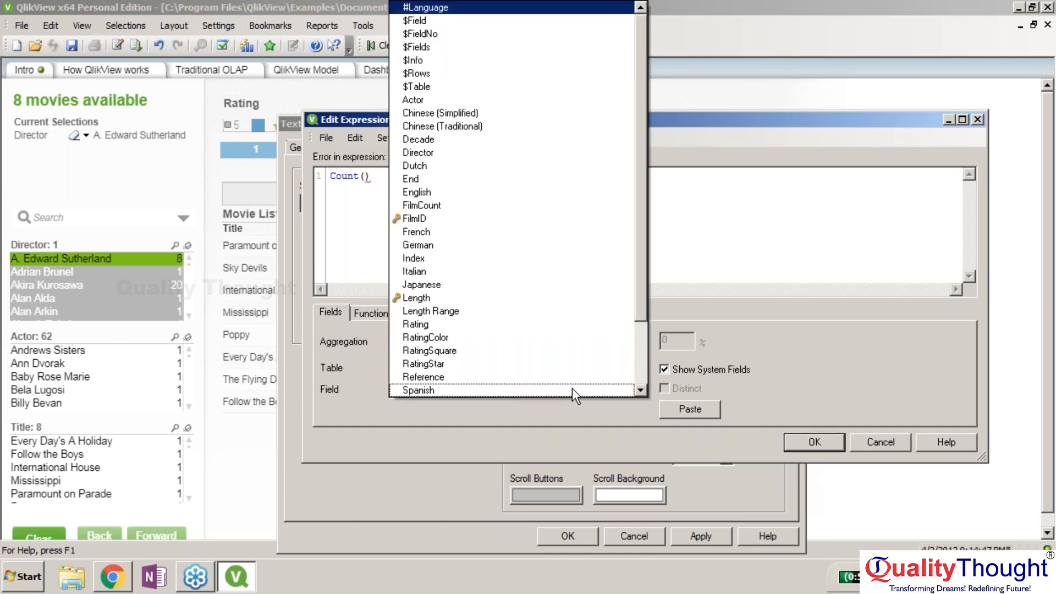
type("film")
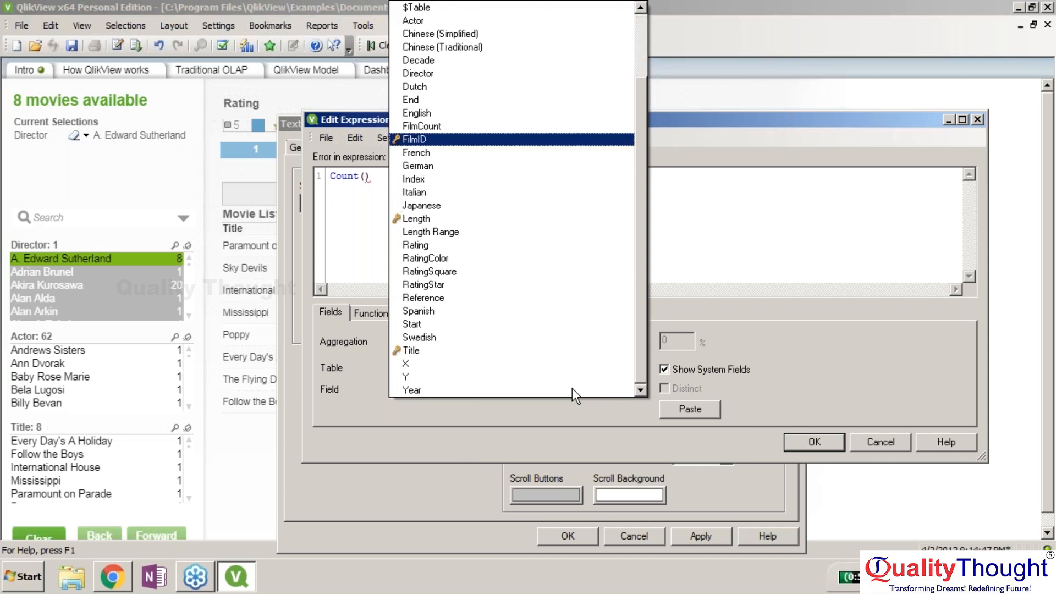
key("Return")
left_click(690, 409)
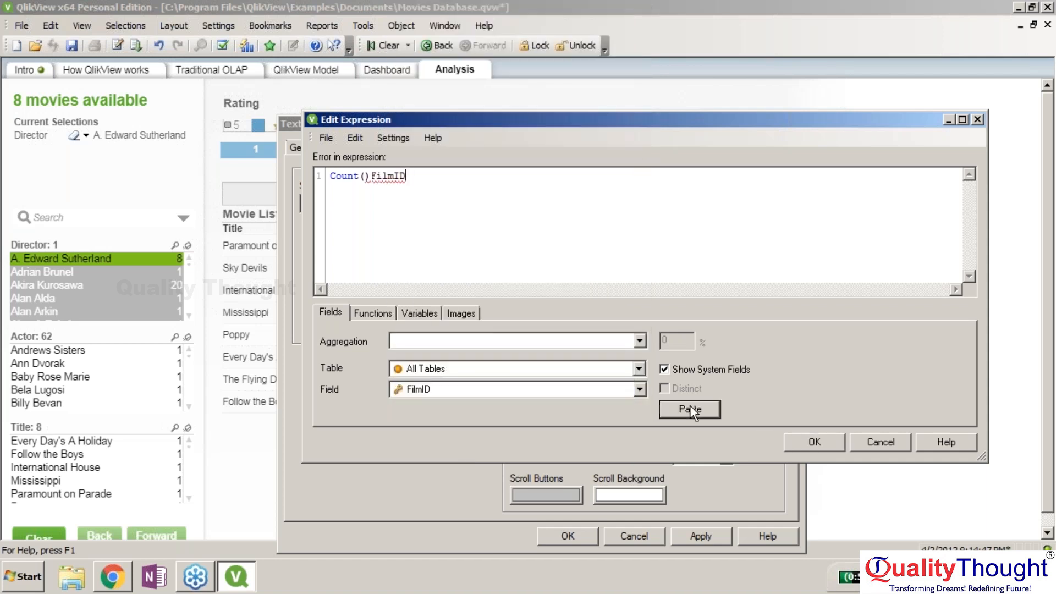
left_click(370, 177)
key("BackSpace")
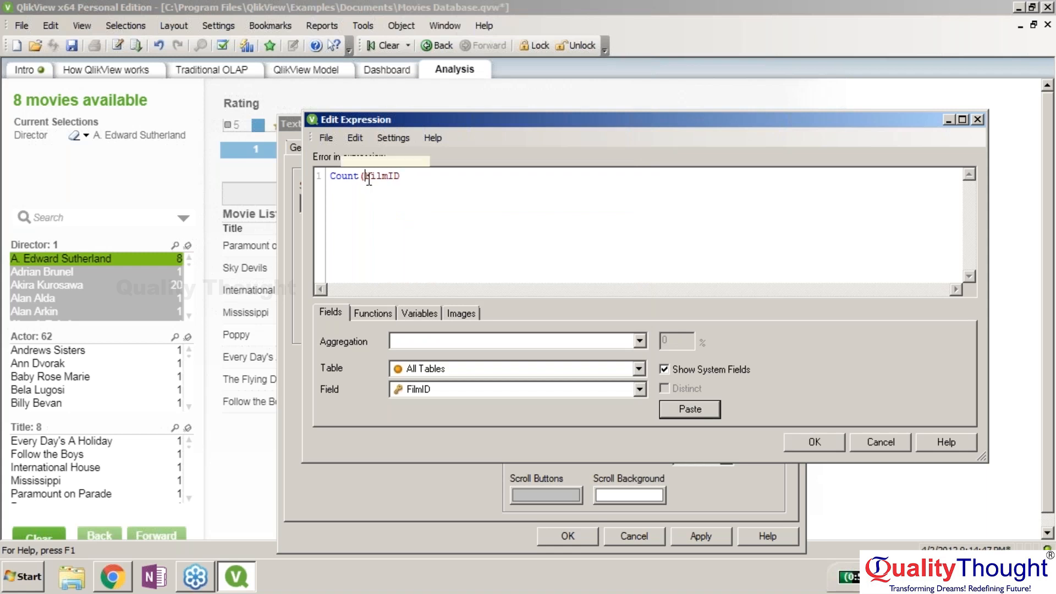
left_click(407, 177)
type(")")
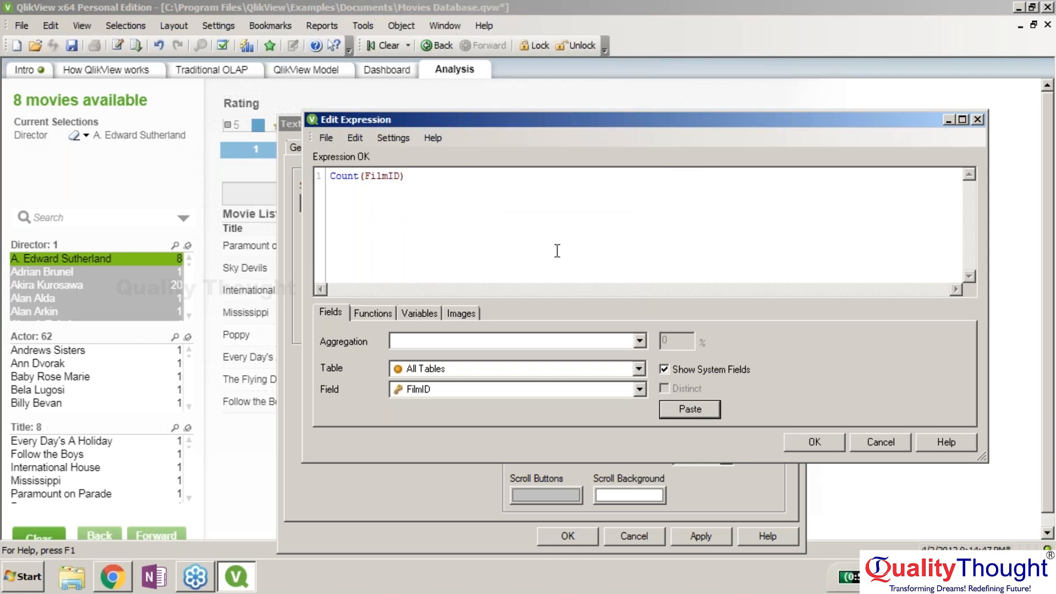
type("<10")
left_click(809, 441)
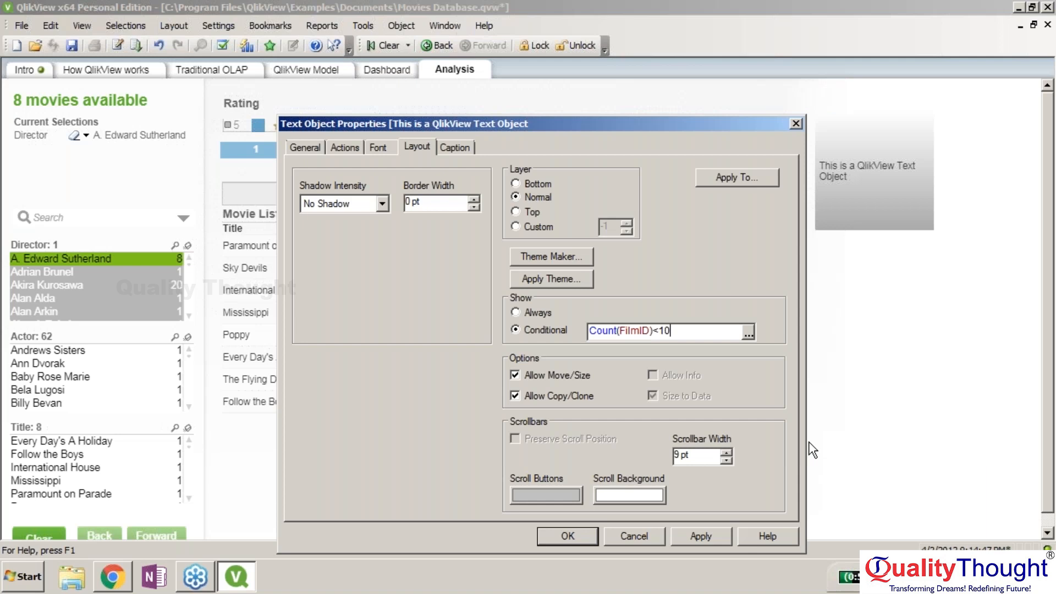
key("Return")
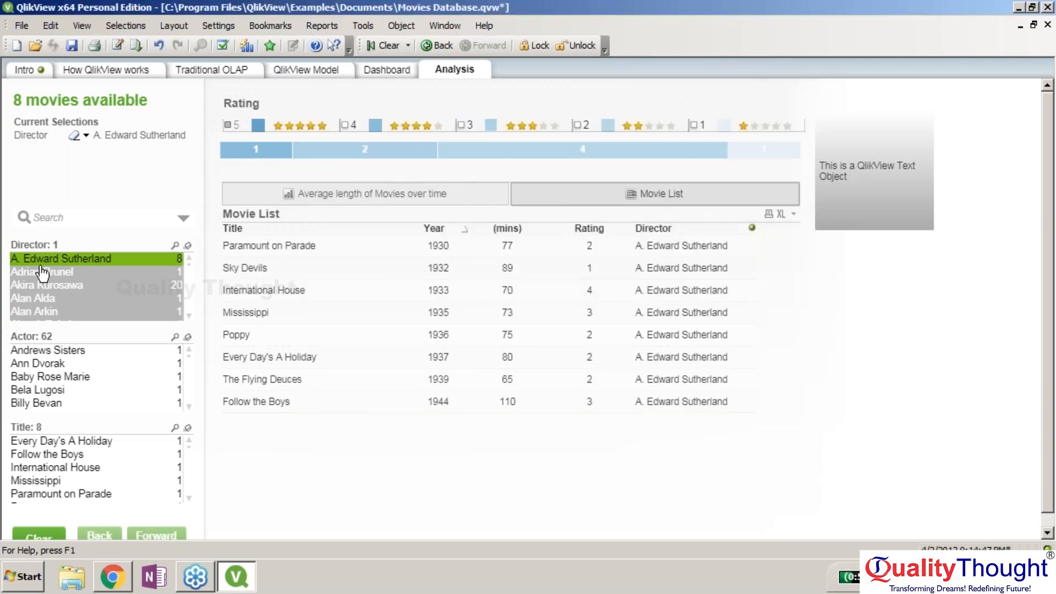
Clear the selection in the Director list box to test the text object's show condition
right_click(87, 250)
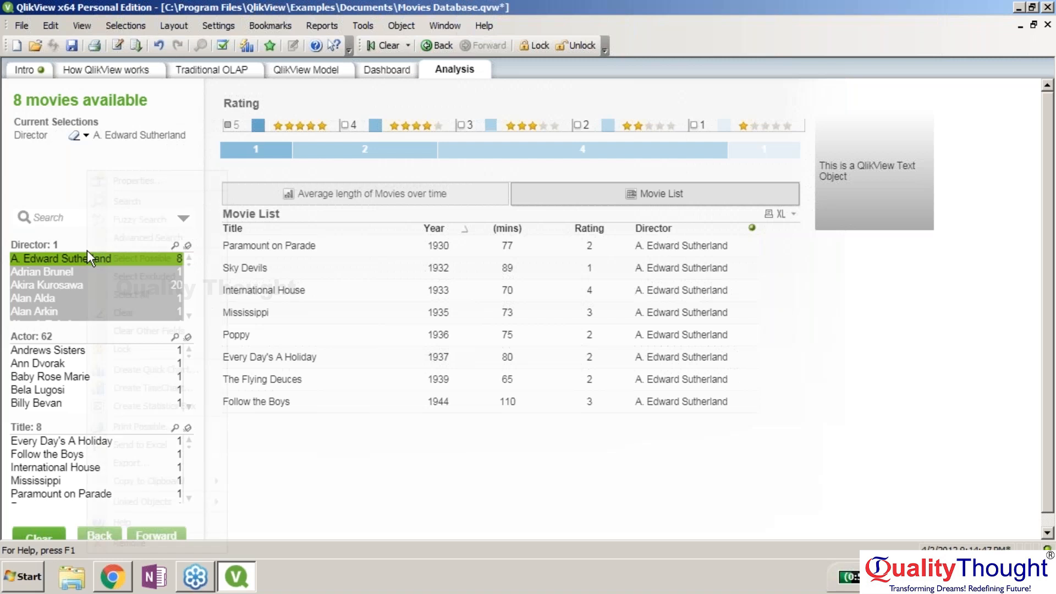
right_click(87, 249)
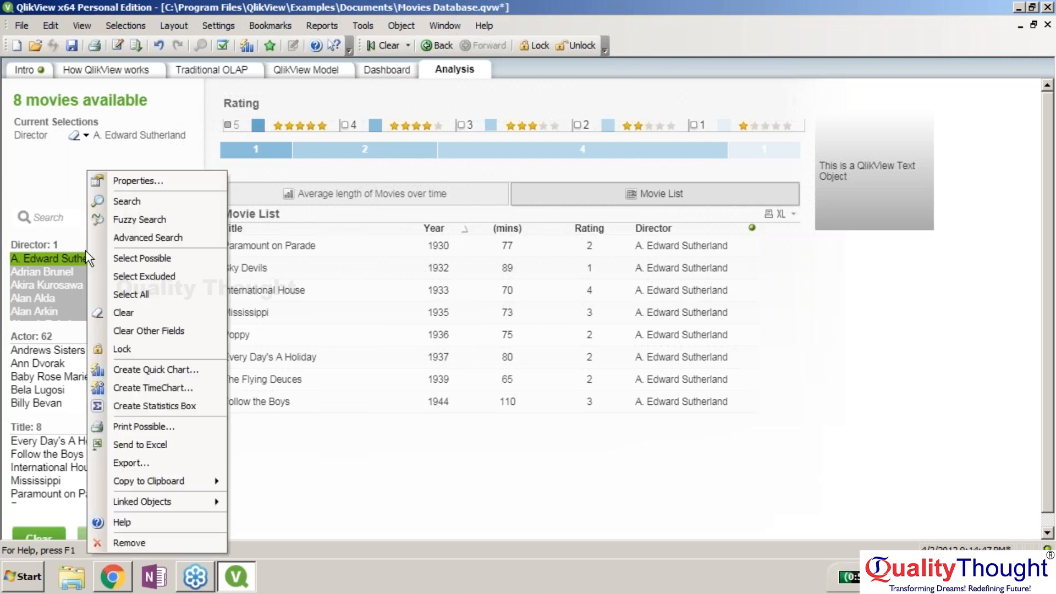
left_click(117, 313)
right_click(857, 178)
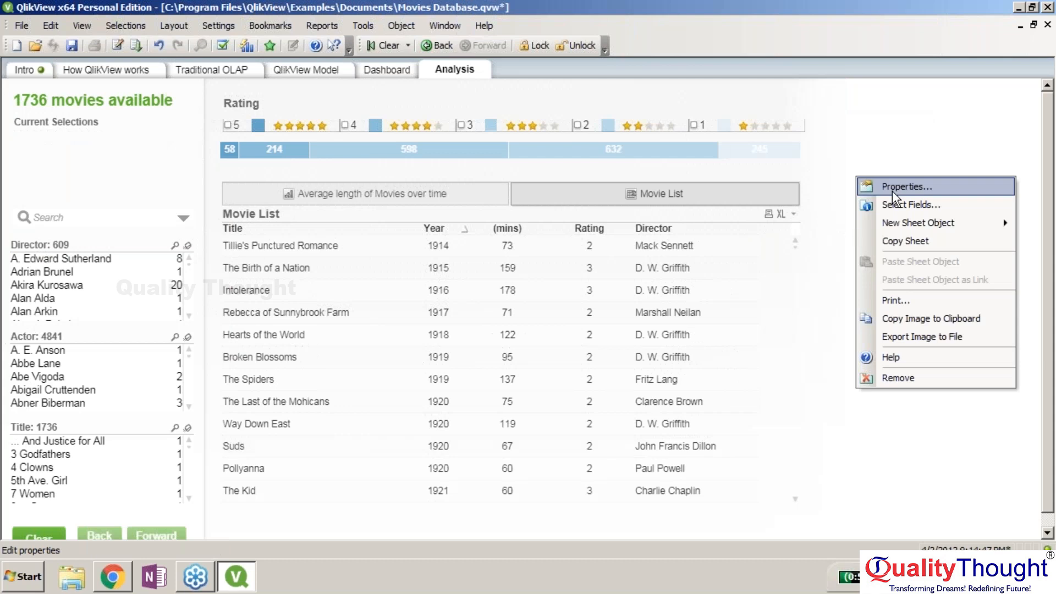
right_click(1023, 192)
mouse_move(967, 234)
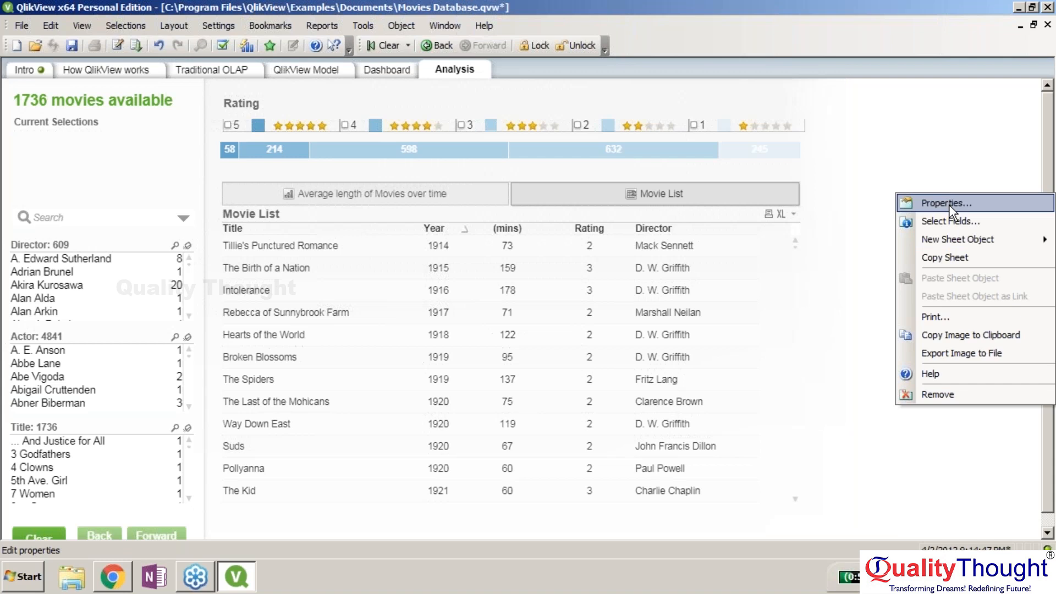
left_click(948, 204)
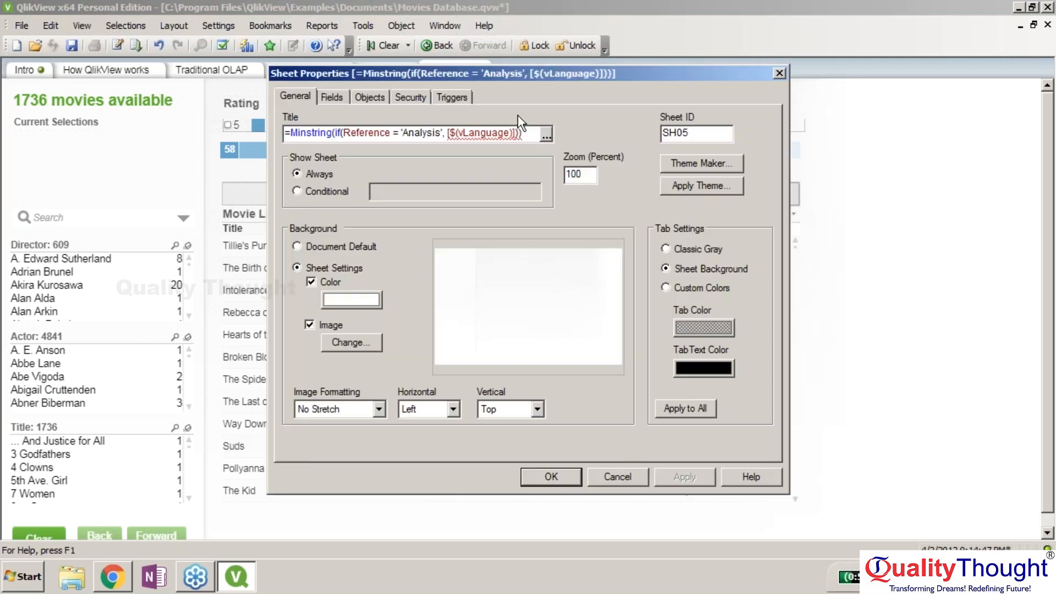
Add a new text object to the Analysis sheet with the text "Please Click Here"
right_click(897, 182)
mouse_move(957, 226)
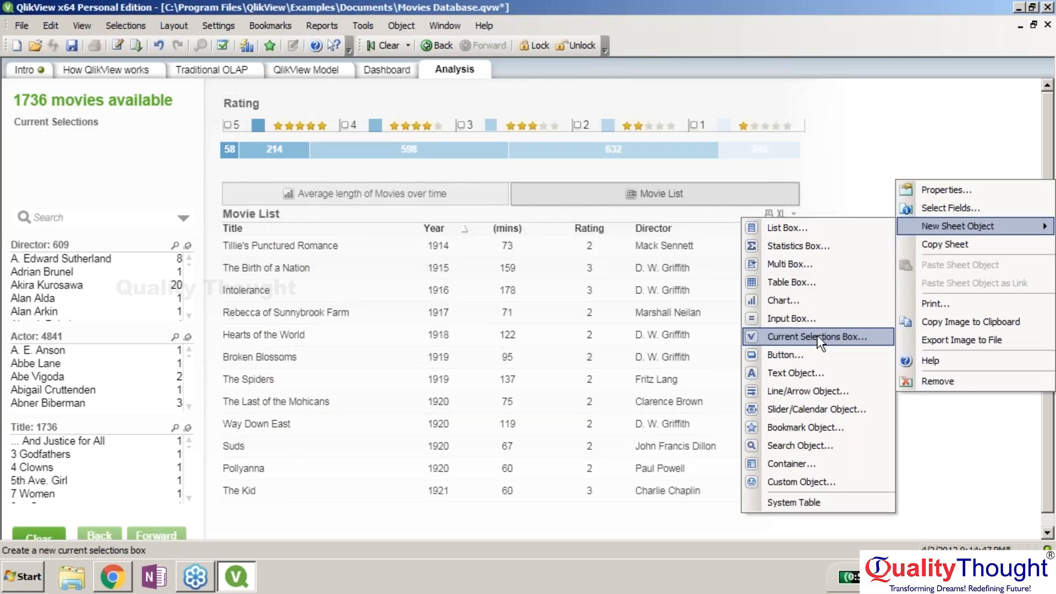
left_click(795, 373)
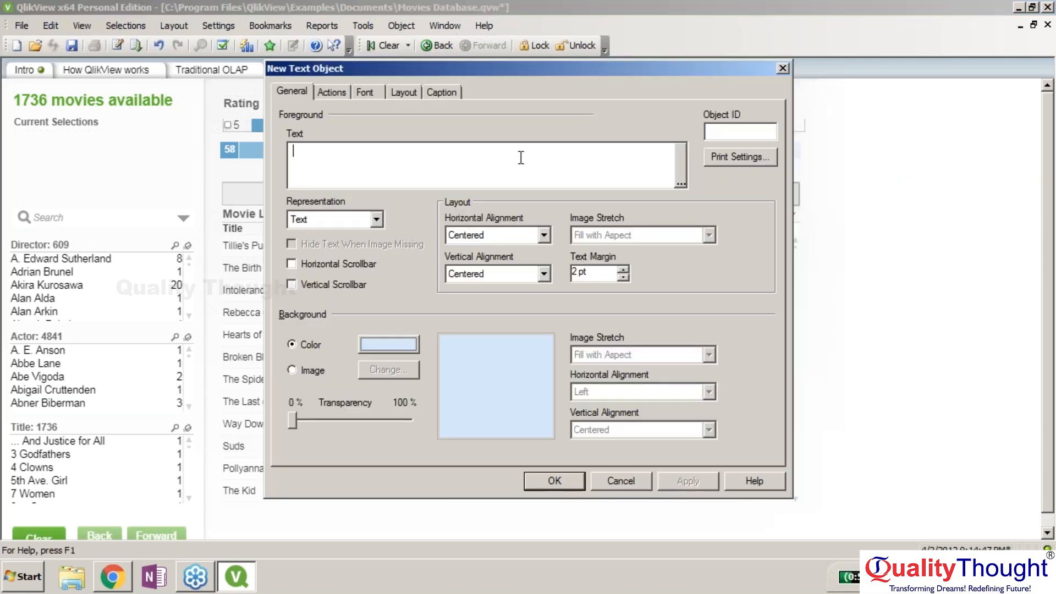
type("Please Click Here")
Make the new text object's solid background color about half transparent and place the object beside the Rating area
left_click(403, 351)
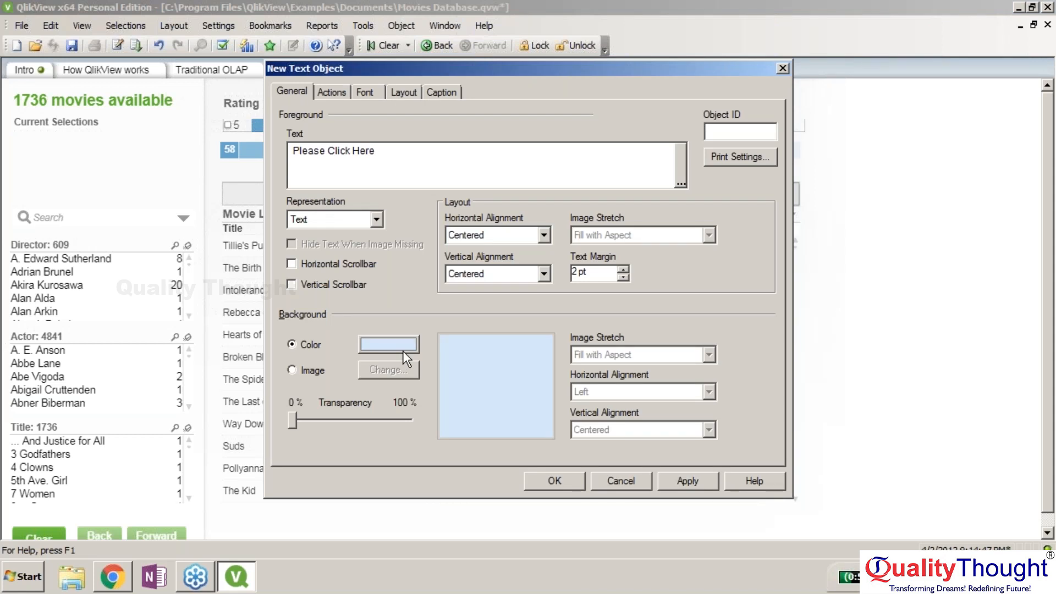
left_click(403, 351)
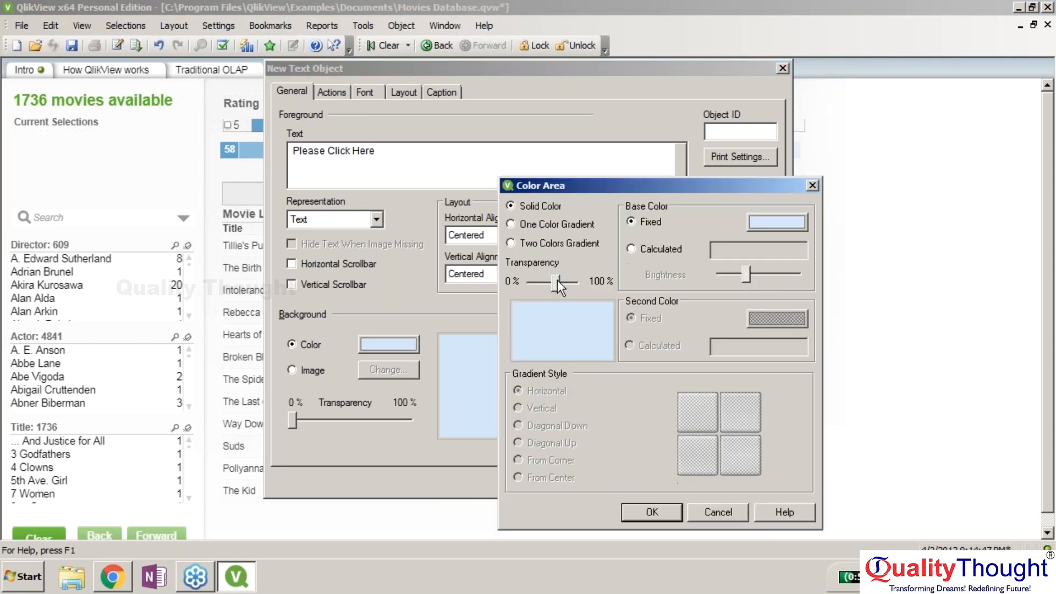
left_click(645, 507)
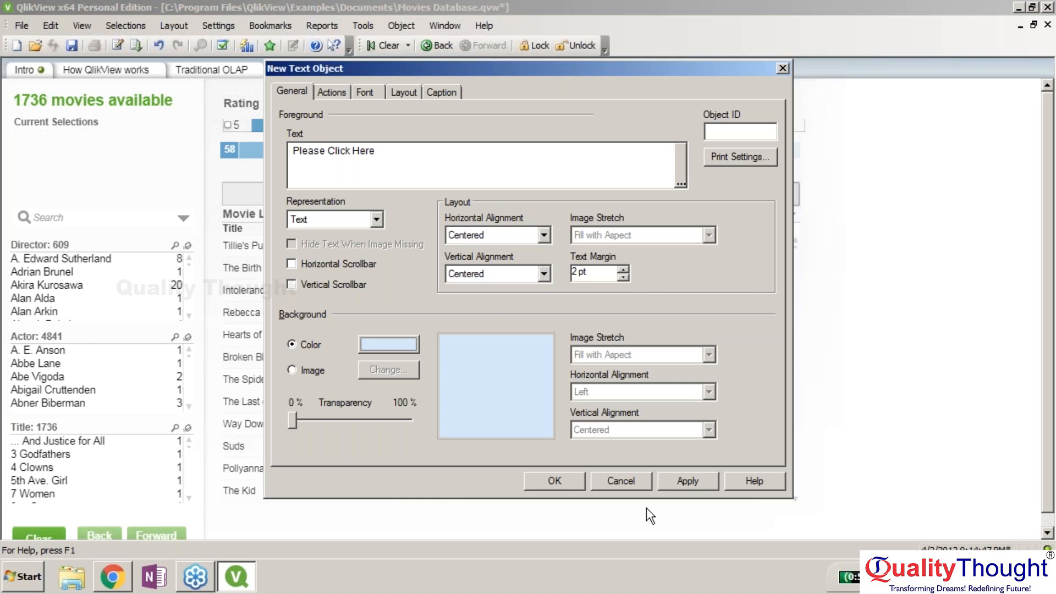
key("Return")
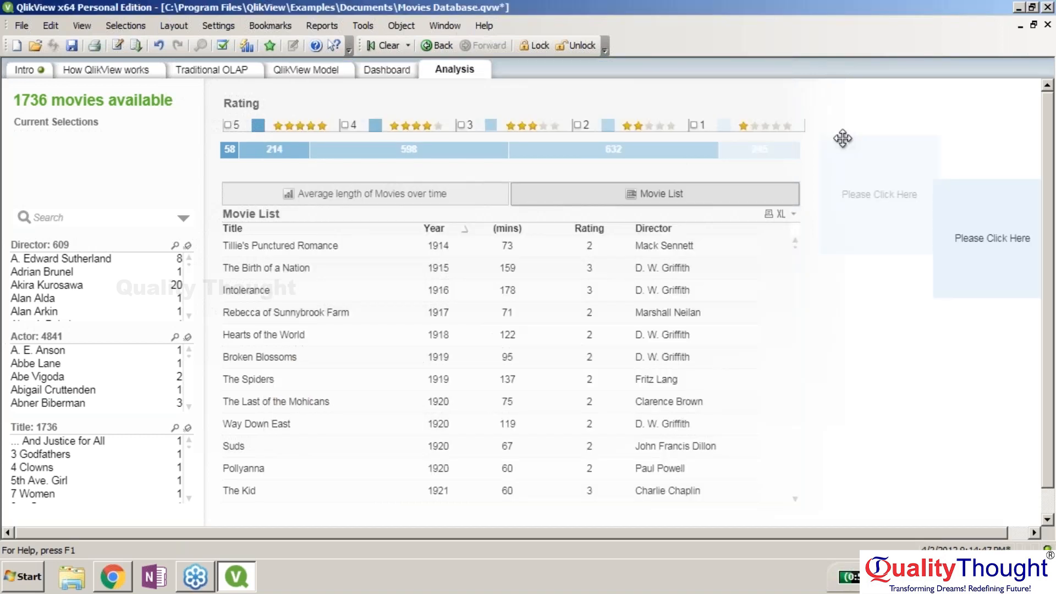
left_click_drag(842, 138, 839, 119)
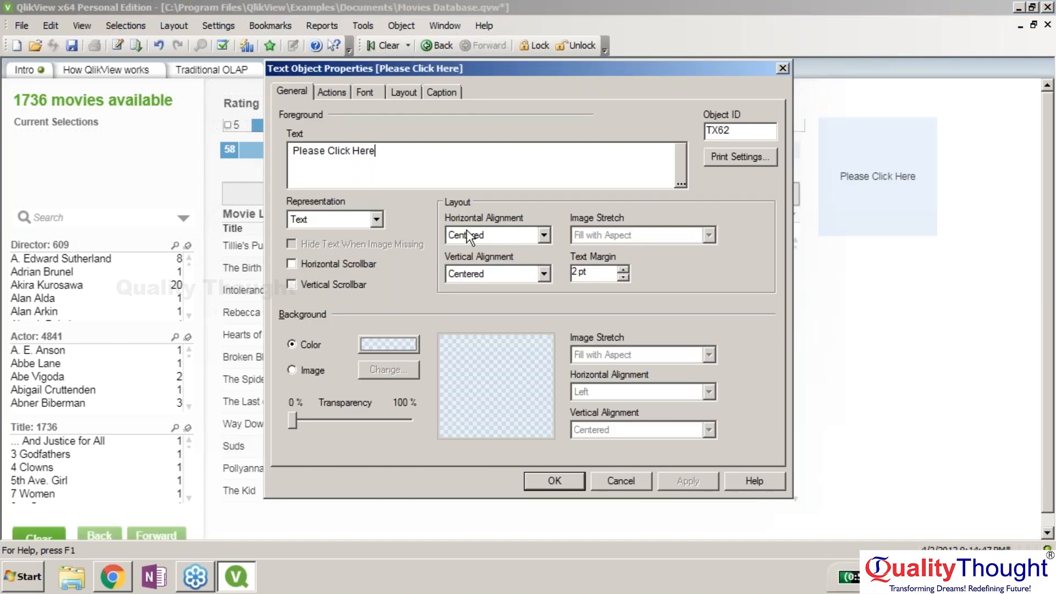
Set the font of the "Please Click Here" text object to Arial Bold, size 16
left_click(365, 92)
left_click(709, 232)
left_click(596, 179)
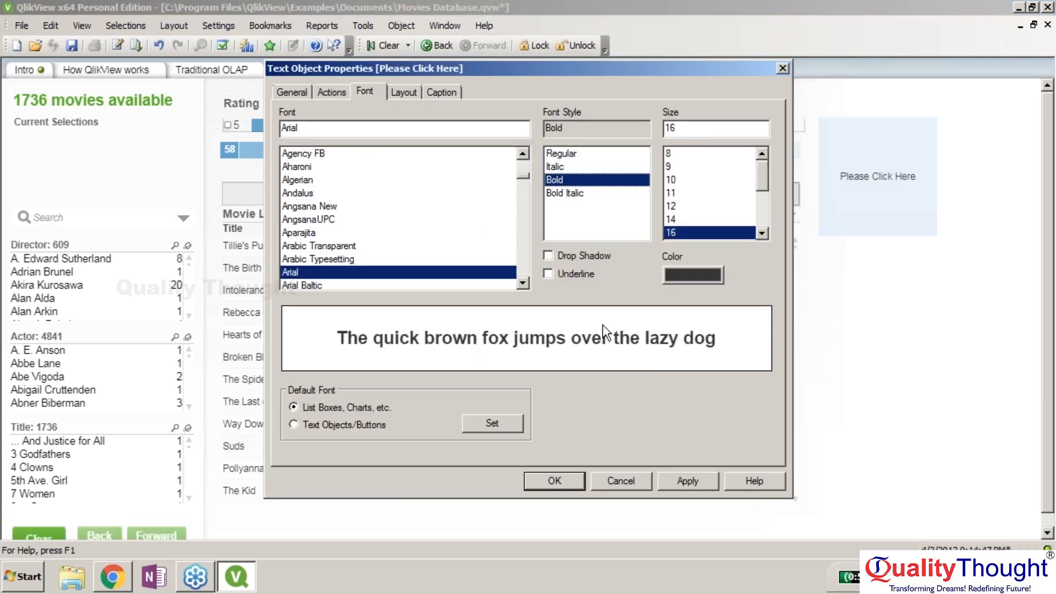
left_click(556, 481)
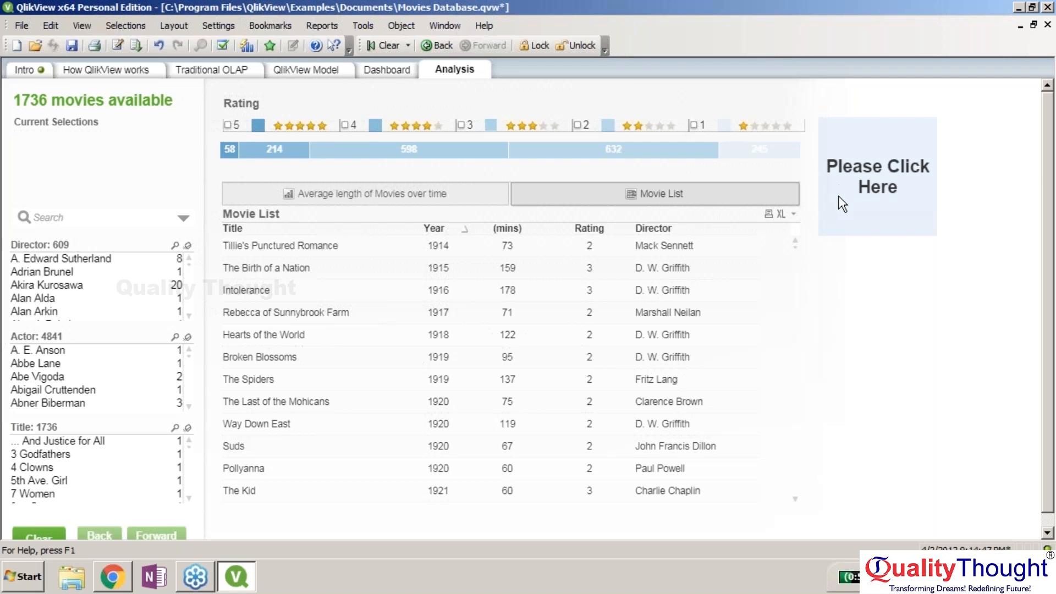
Enable Drop Shadow for the font of the "Please Click Here" text object and apply it
right_click(887, 149)
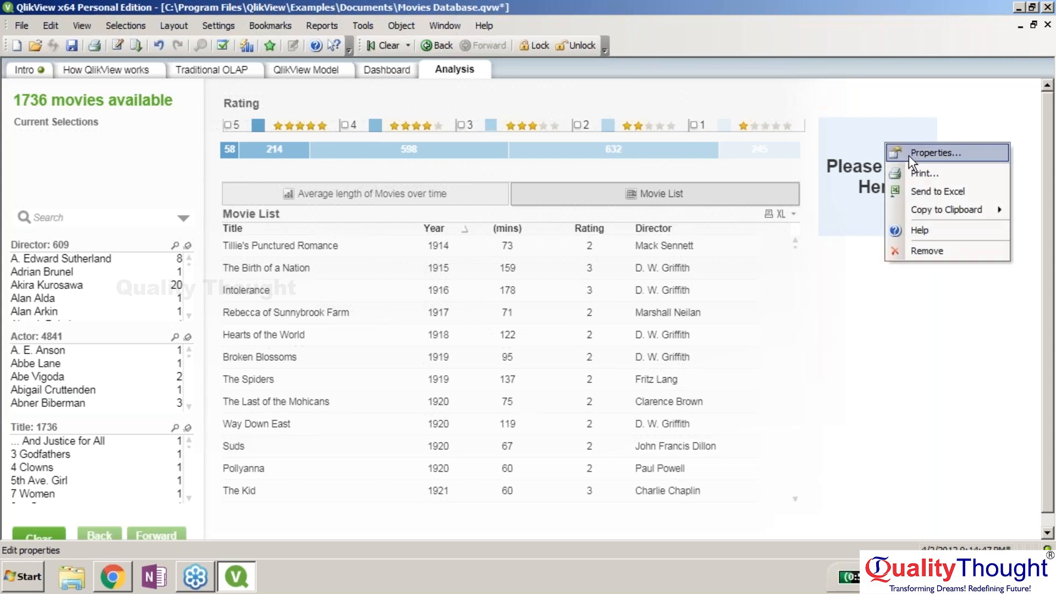
left_click(912, 157)
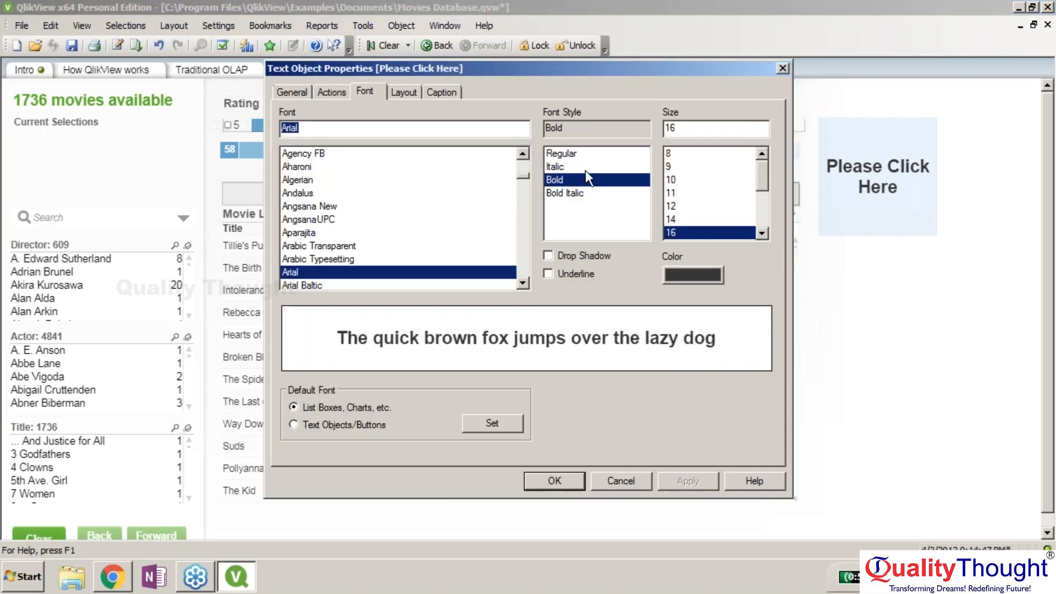
left_click(552, 255)
left_click(678, 481)
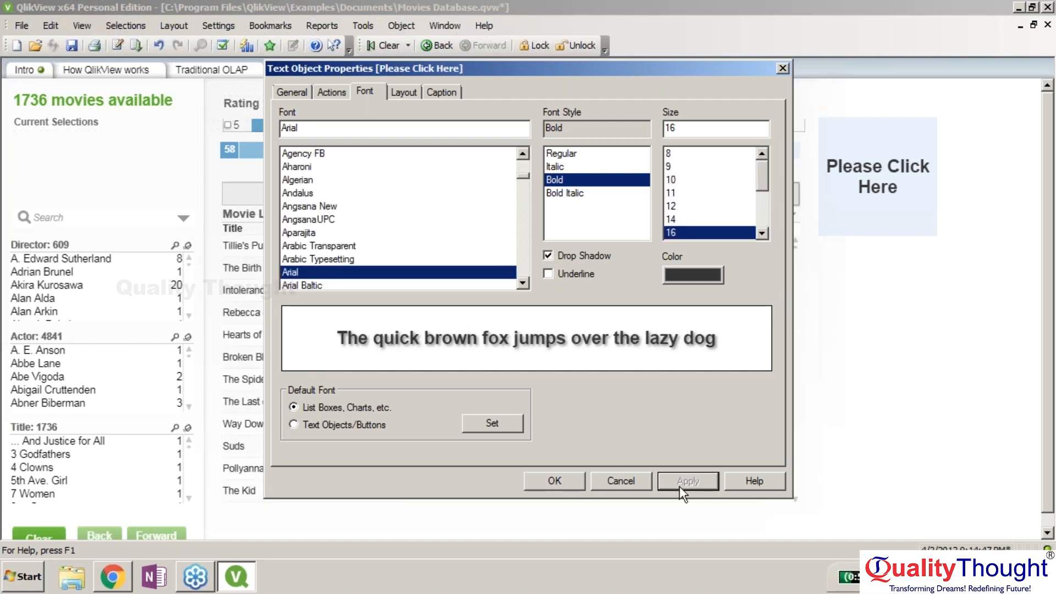
Make the display of the "Please Click Here" text object conditional and build the expression Count(FilmID) for it
left_click(401, 94)
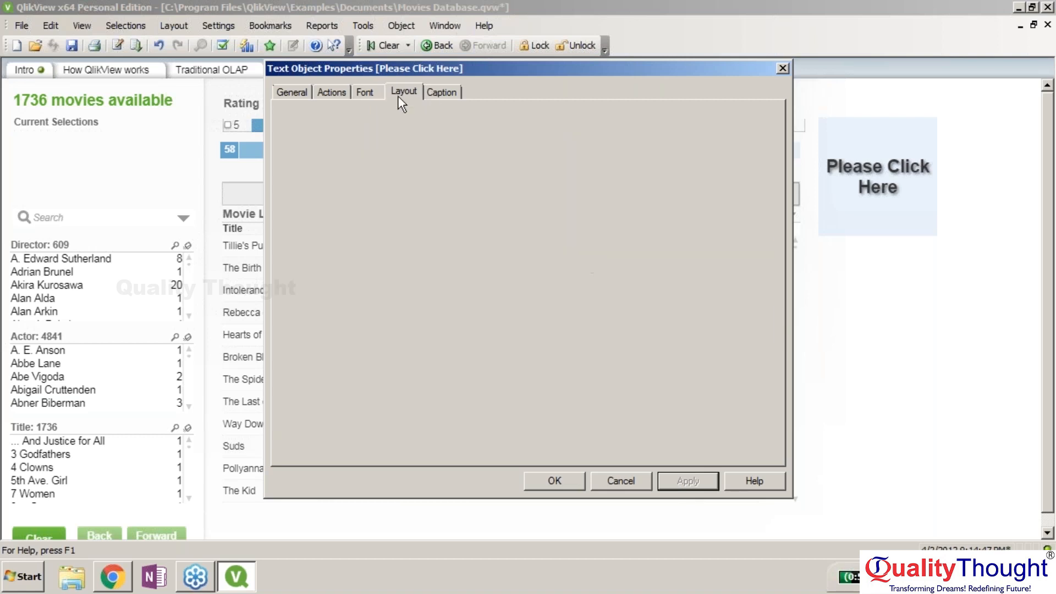
left_click(502, 274)
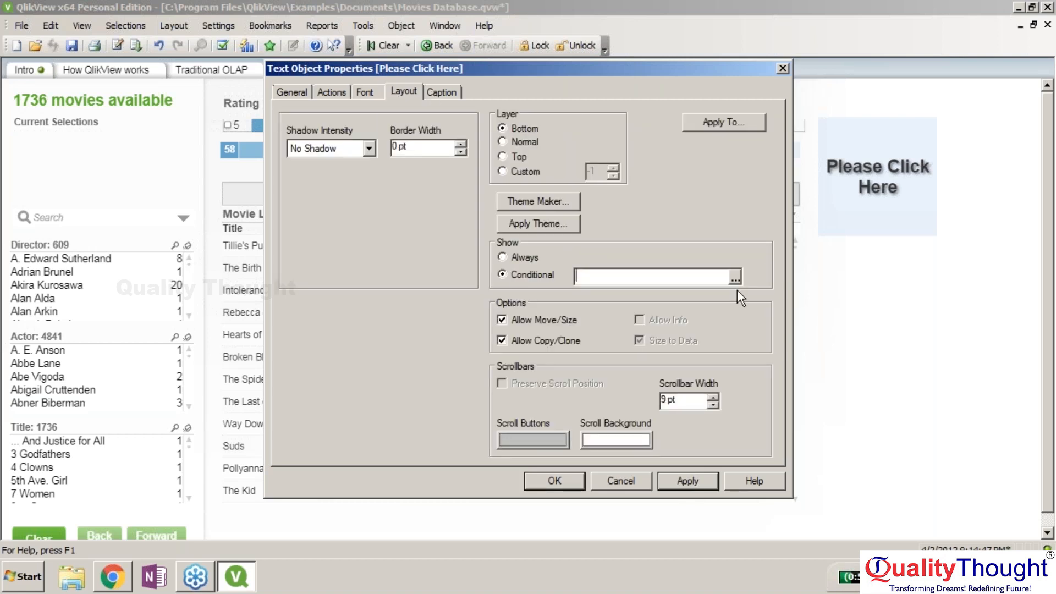
left_click(733, 277)
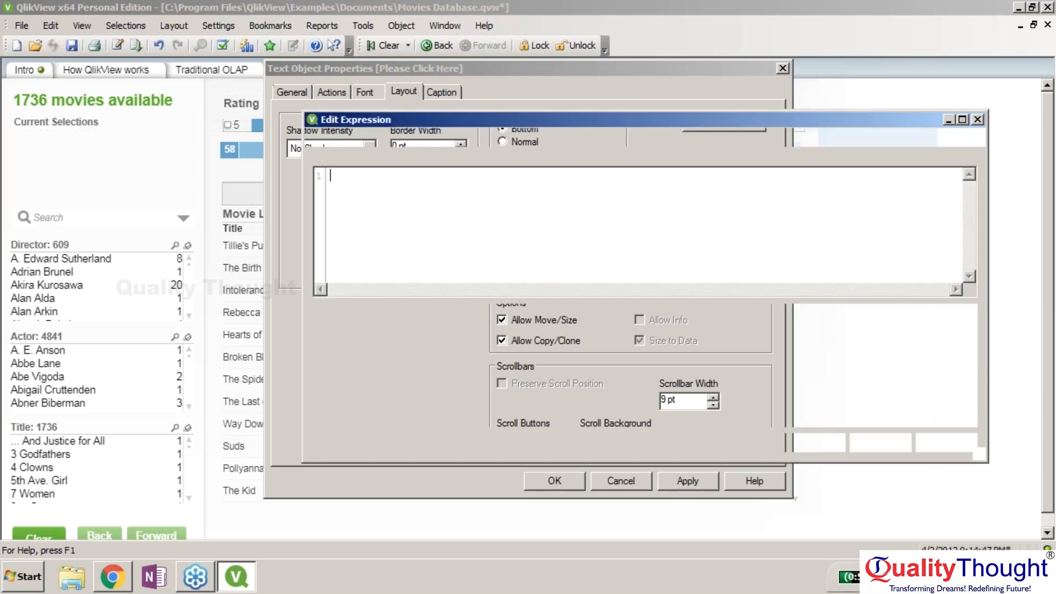
type("count")
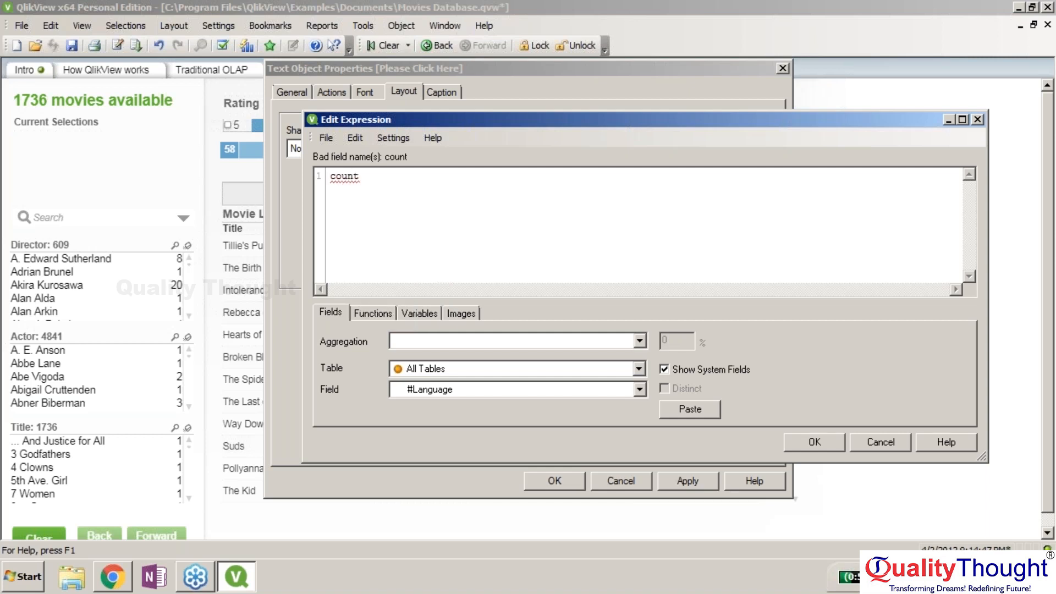
left_click(430, 388)
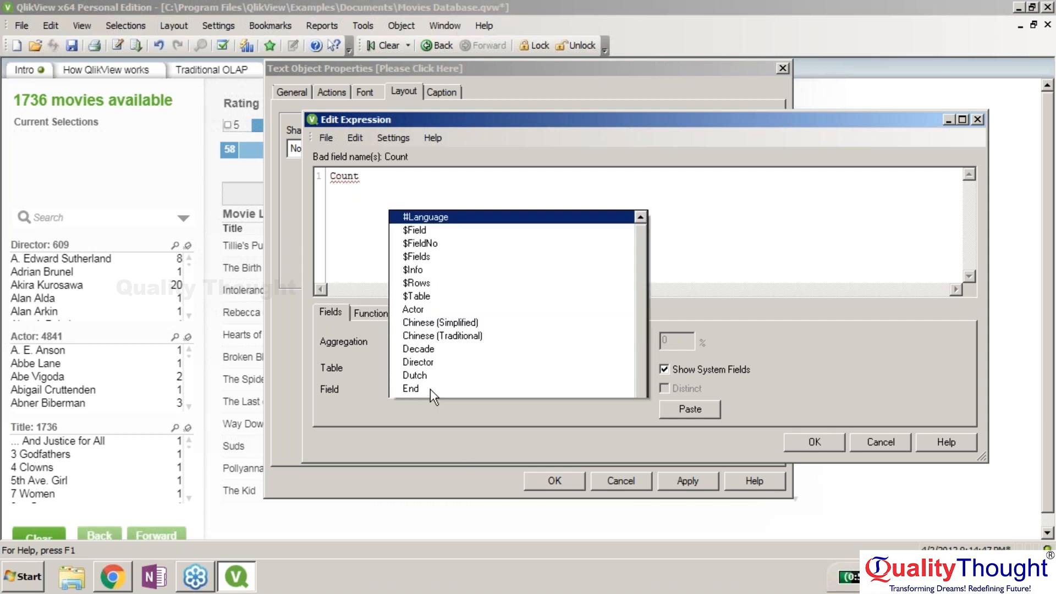
key("f")
key("f")
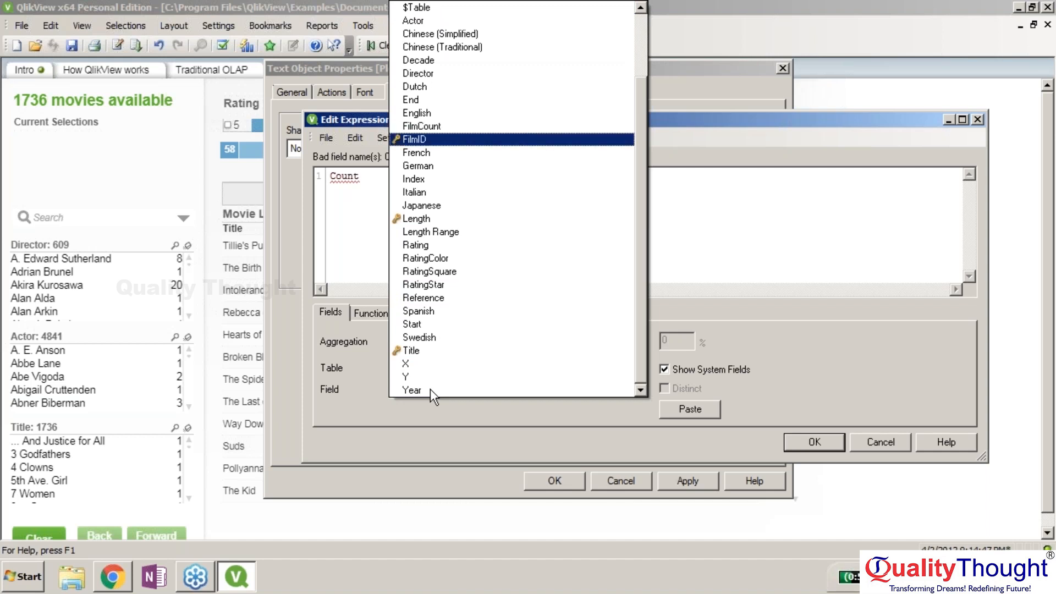
key("Return")
left_click(673, 411)
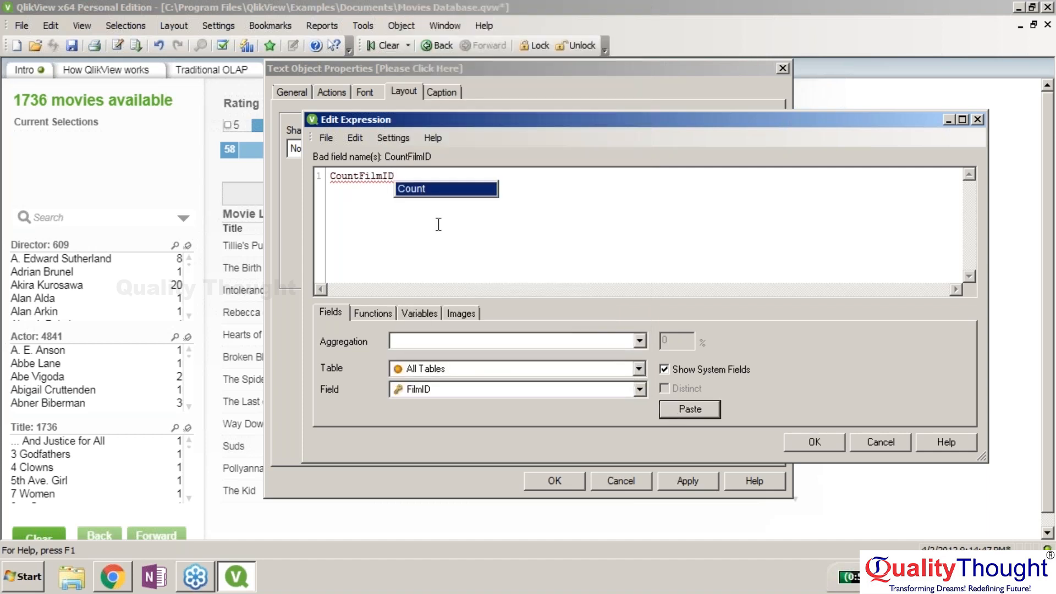
left_click(360, 176)
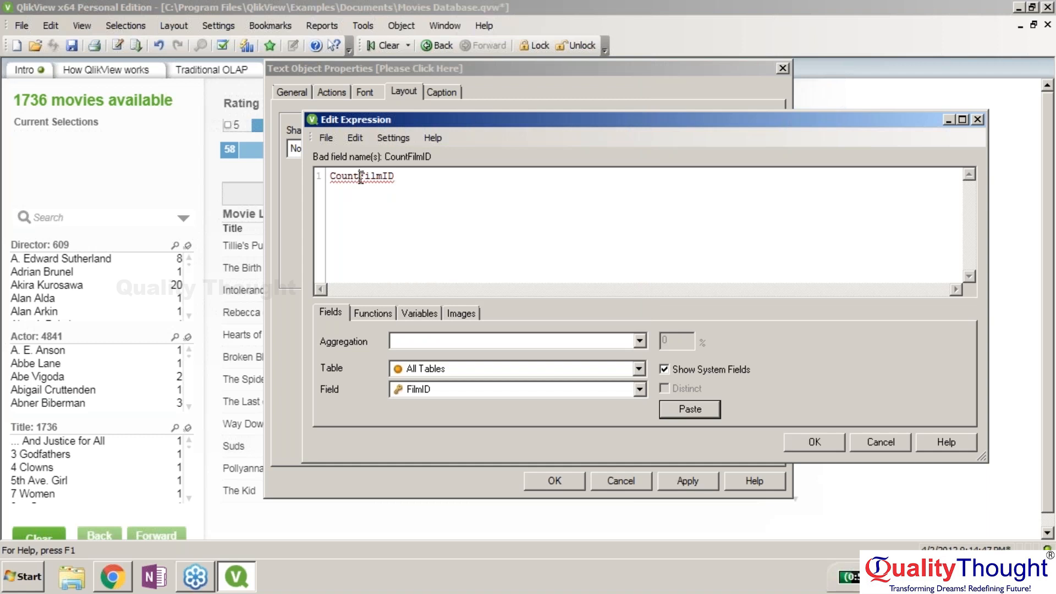
type("(")
left_click(430, 171)
type(")")
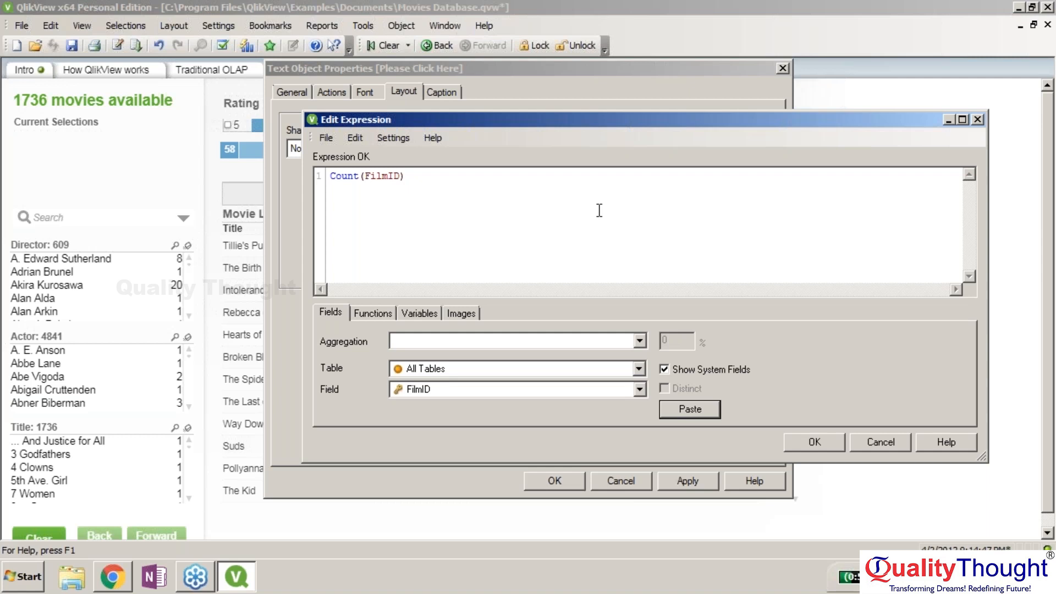
Complete the show condition as Count(FilmID)<10 and apply it to the text object
type("<10")
left_click(823, 444)
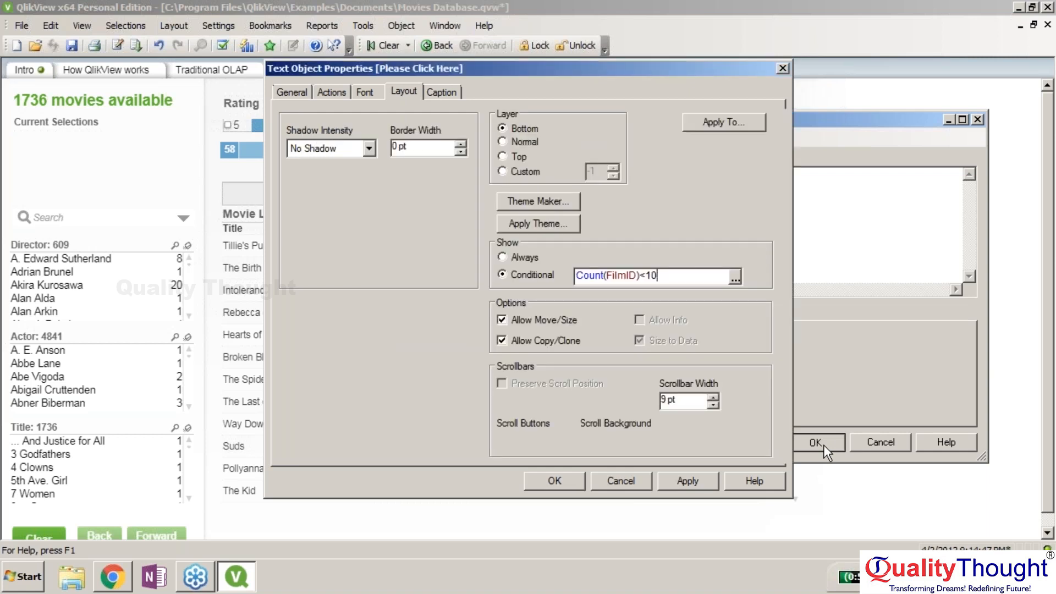
left_click(689, 480)
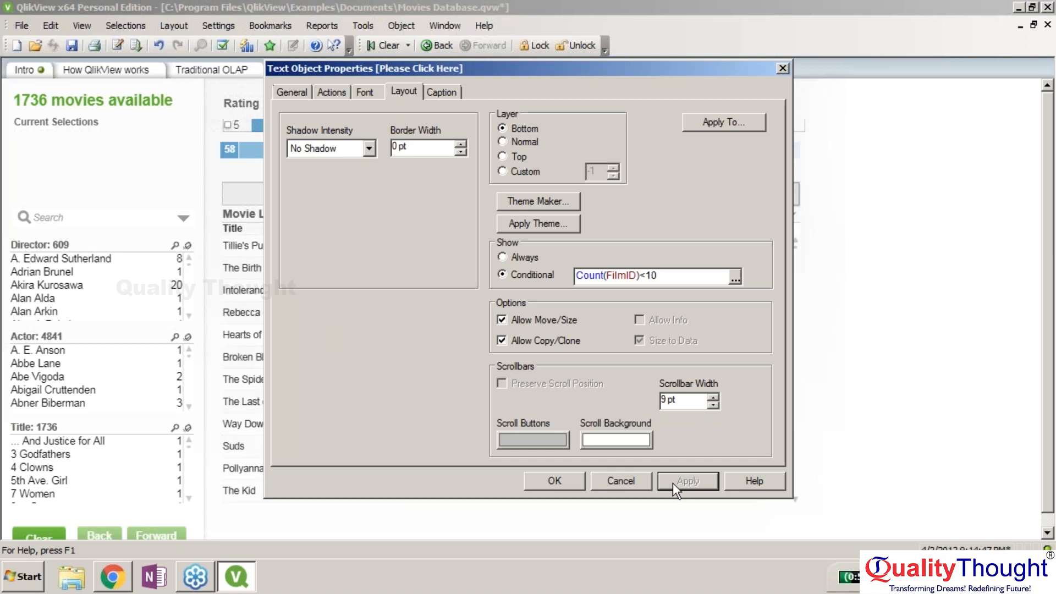
left_click(554, 481)
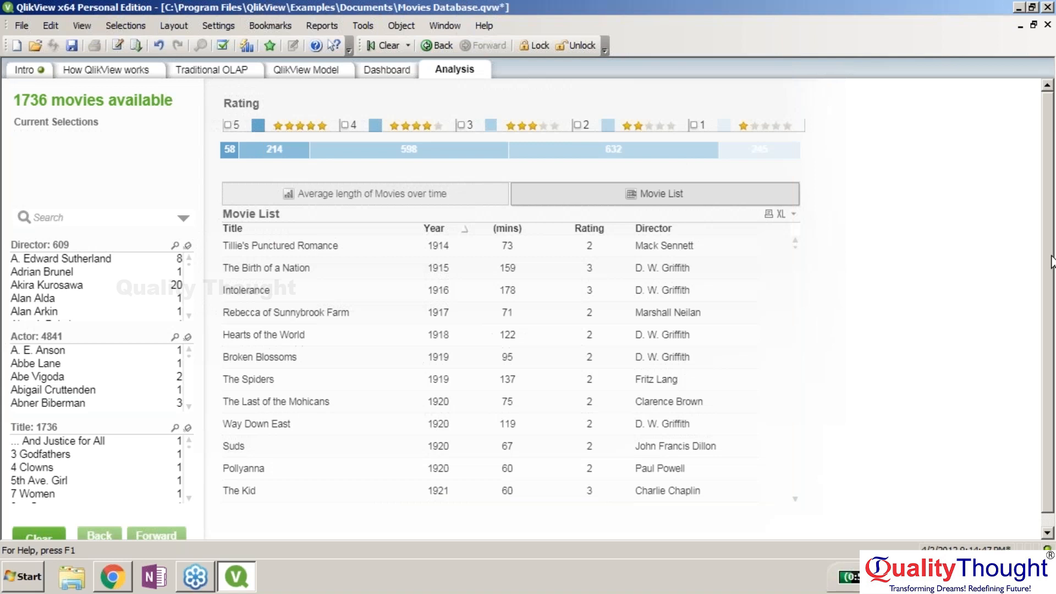
Select the director A. Edward Sutherland and delete the older "This is a QlikView Text Object" object from the Analysis sheet
left_click(60, 258)
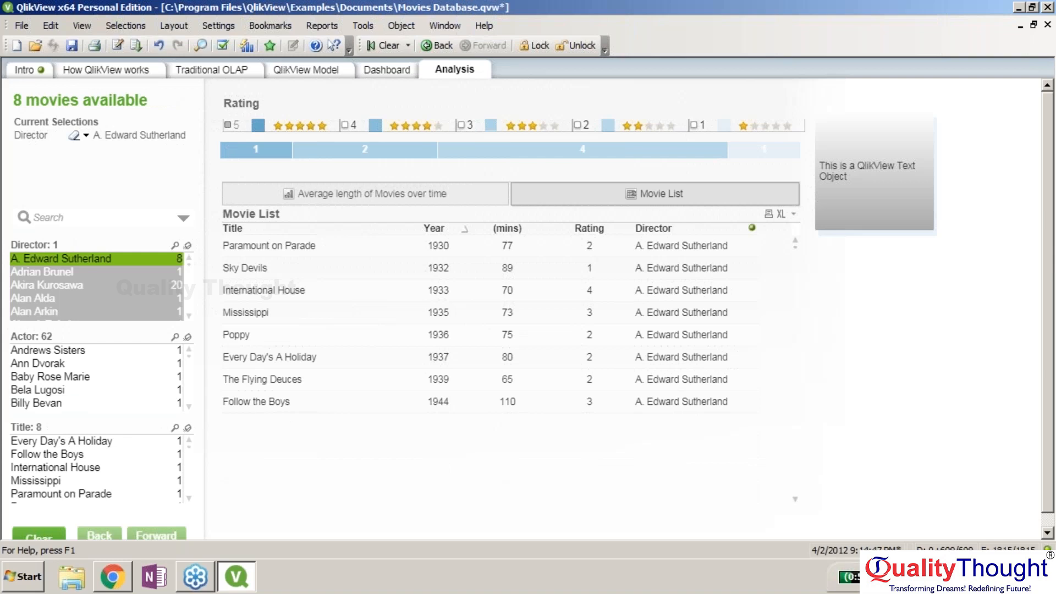
key("Delete")
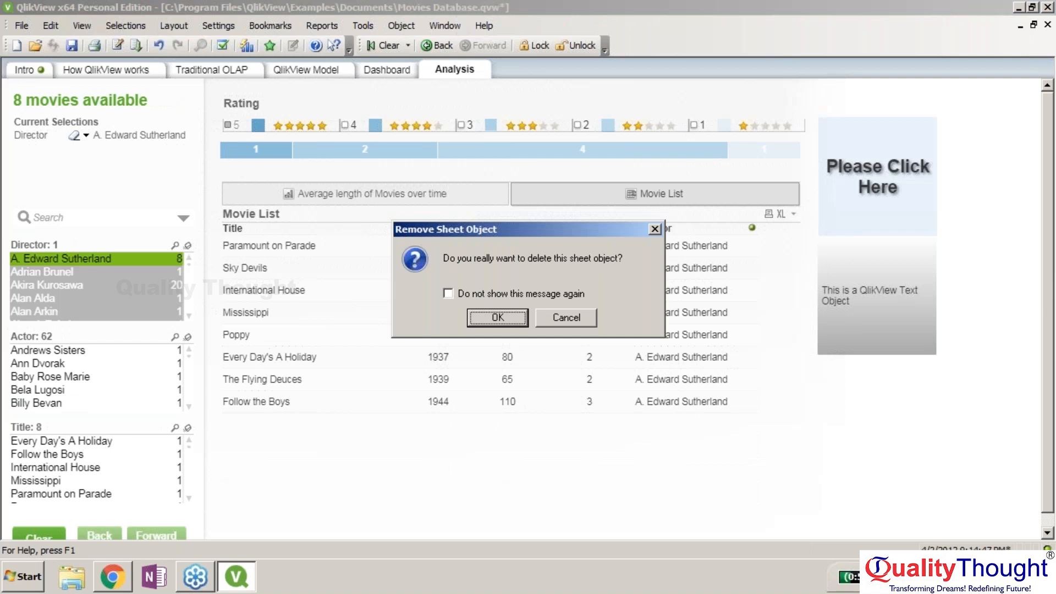
key("Return")
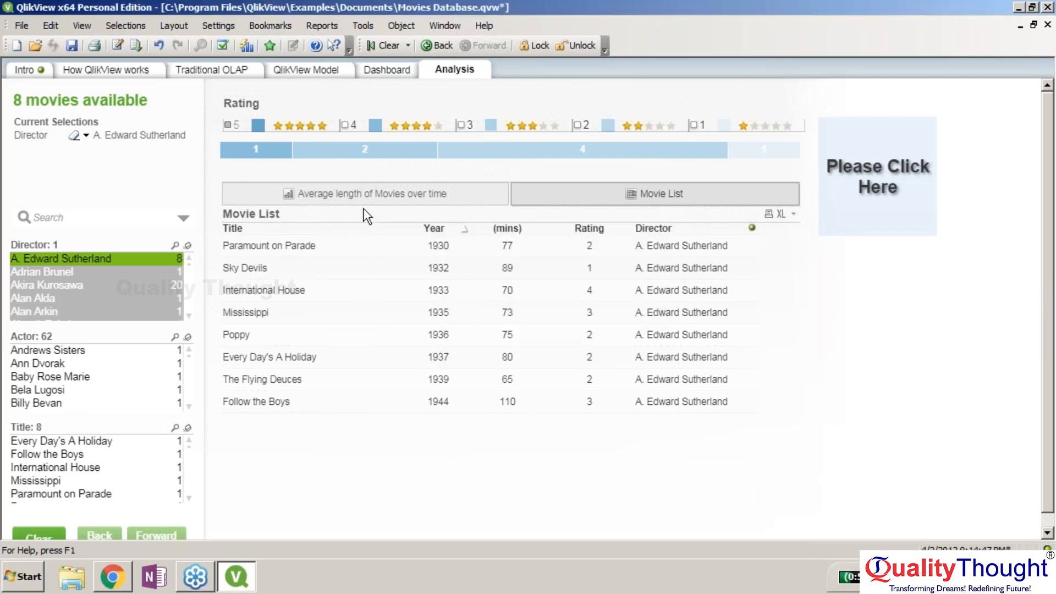
Test the conditional display by selecting the directors Adrian Brunel, Akira Kurosawa, Alan Alda and A. Edward Sutherland one at a time
left_click(79, 272)
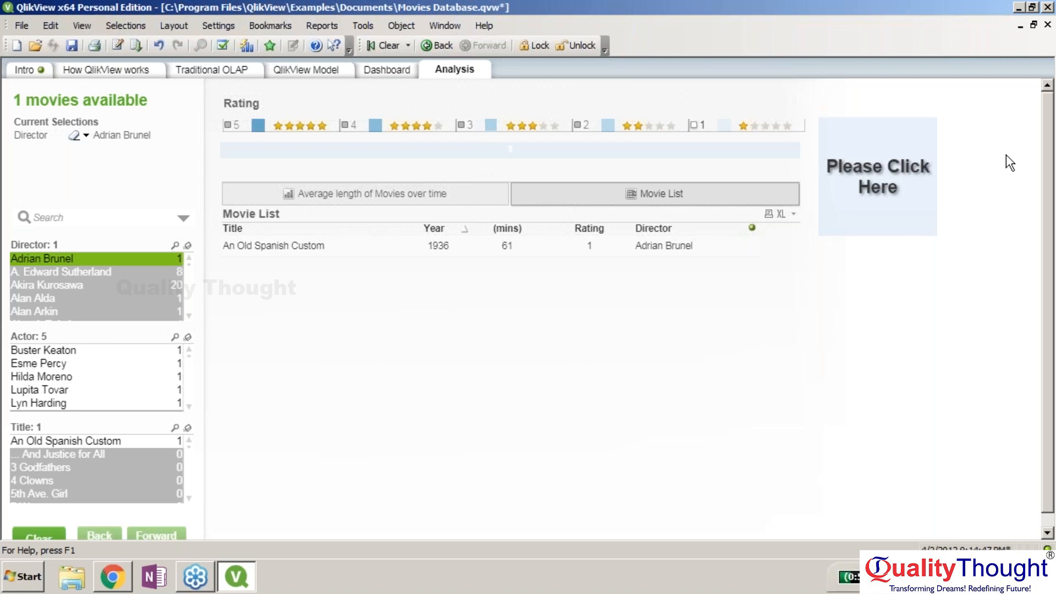
left_click(97, 289)
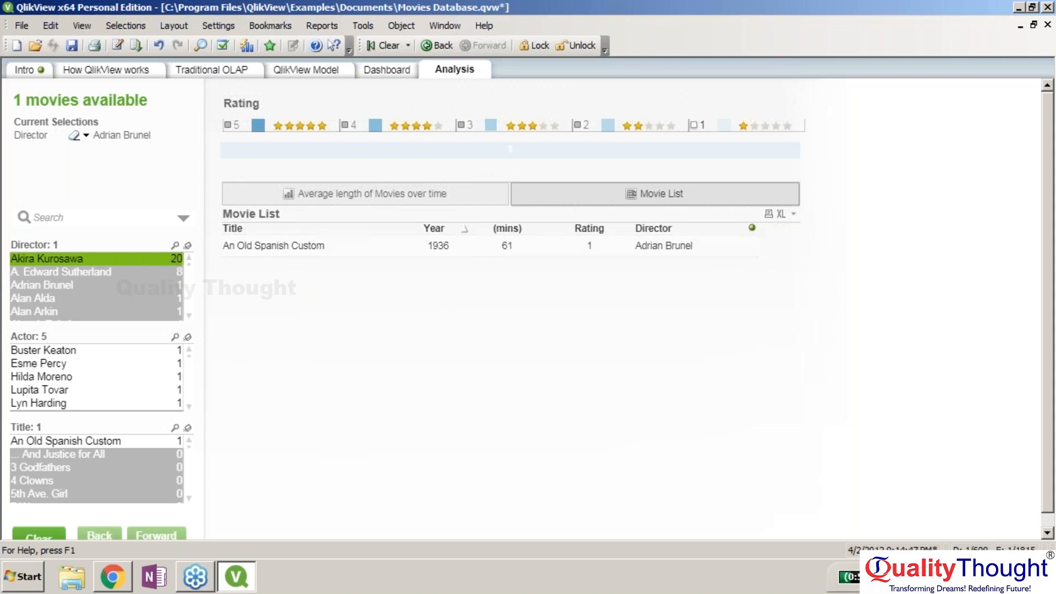
left_click(61, 272)
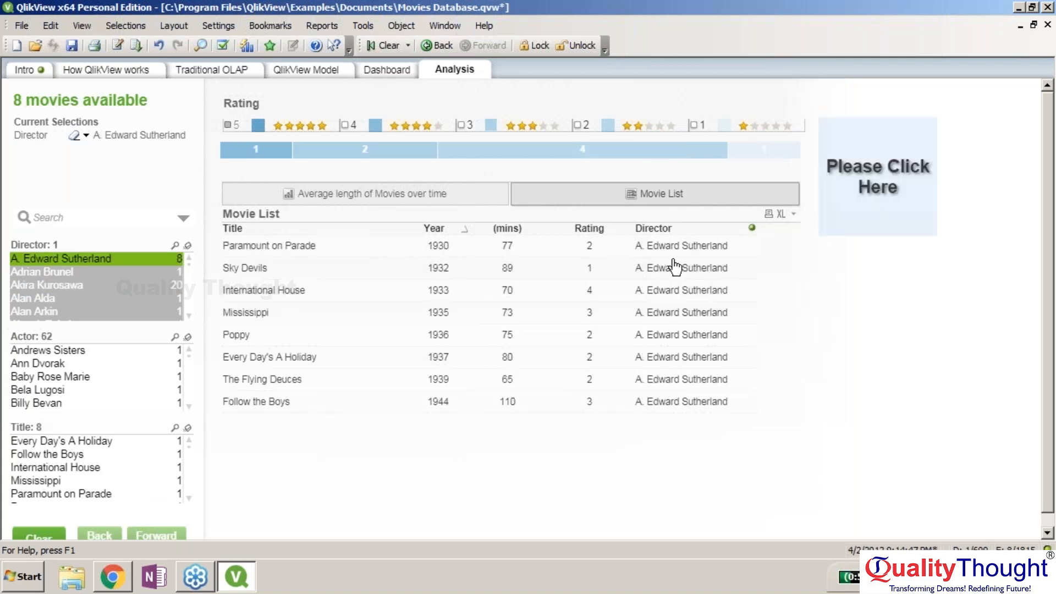
left_click(141, 285)
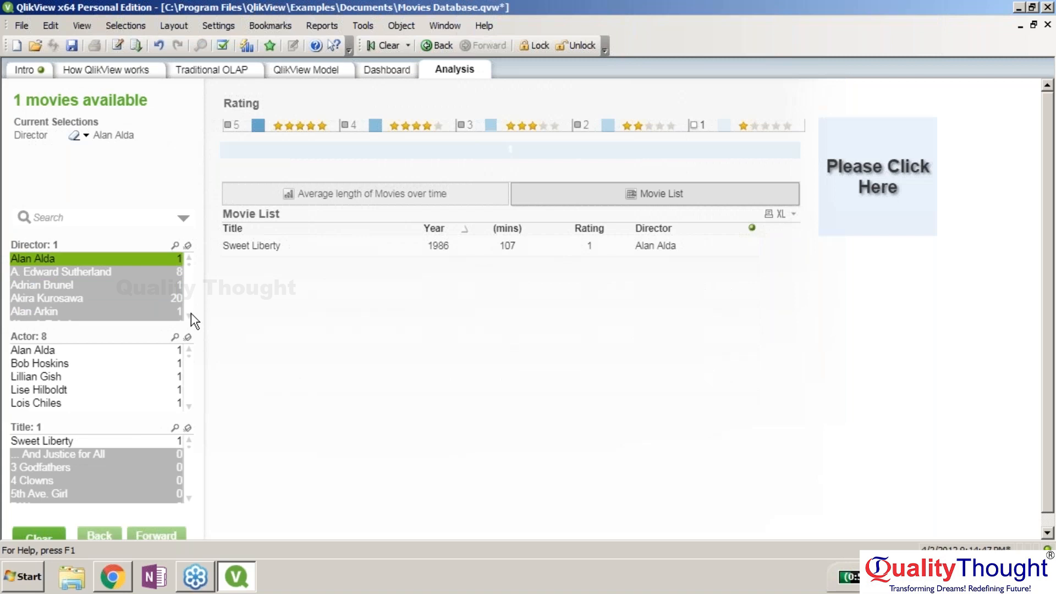
left_click(61, 272)
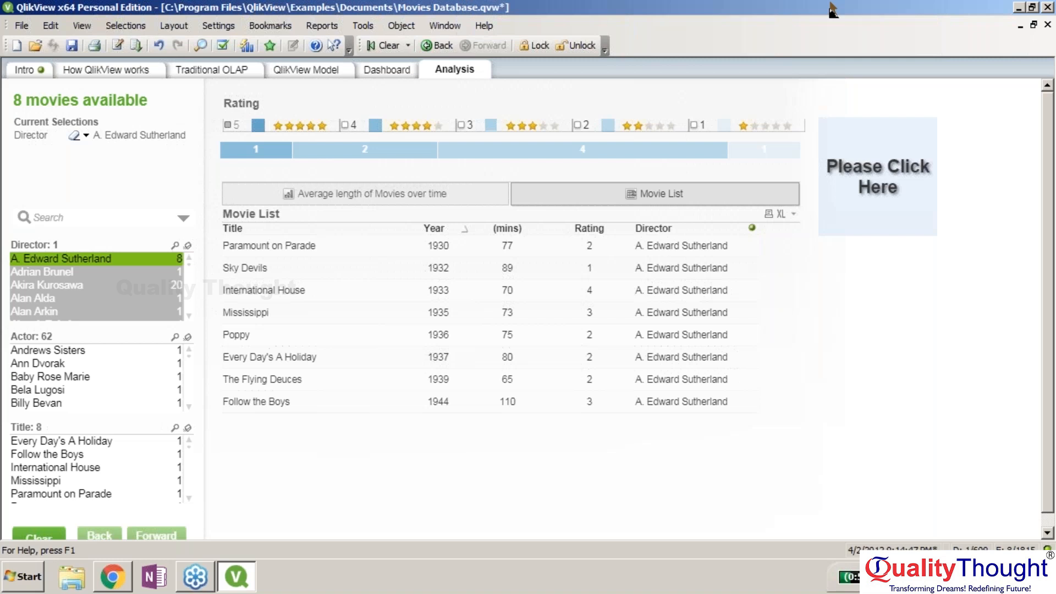
Go to the Dashboard sheet and view the types of new sheet objects that can be added
left_click(1037, 268)
left_click(388, 77)
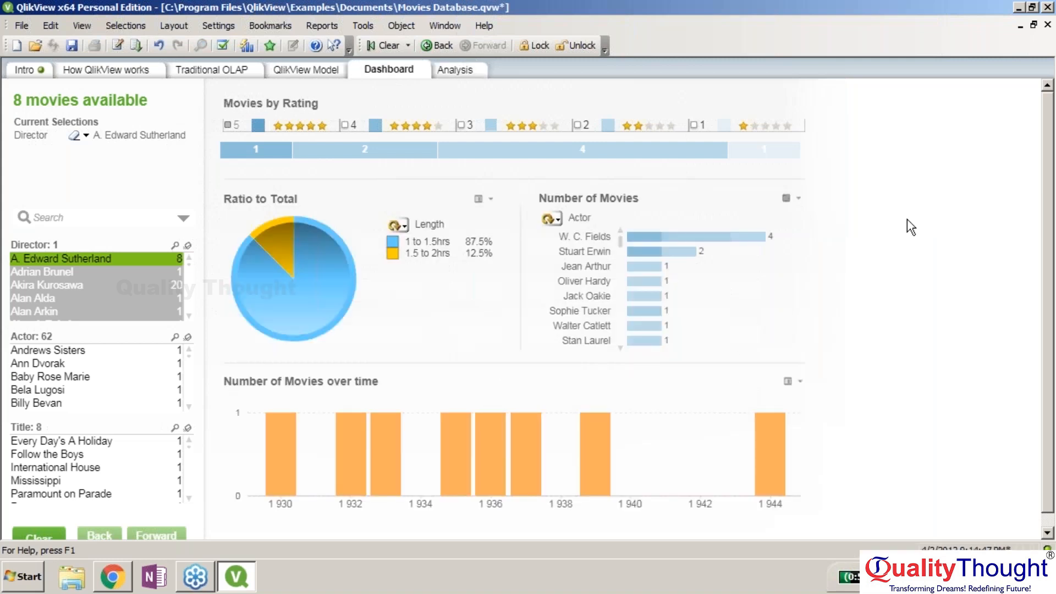
right_click(879, 252)
mouse_move(959, 300)
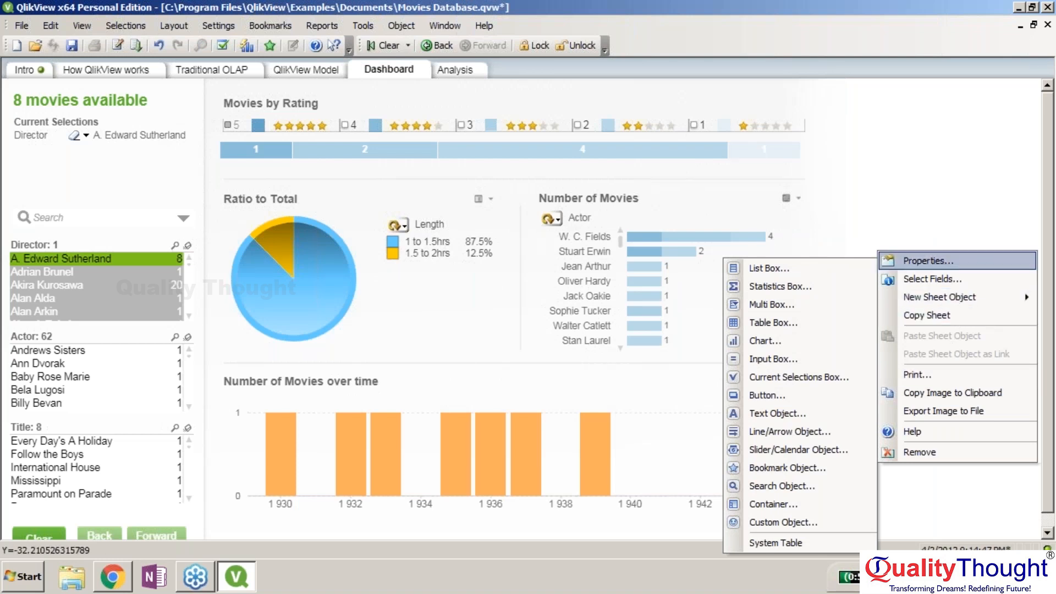
key("Escape")
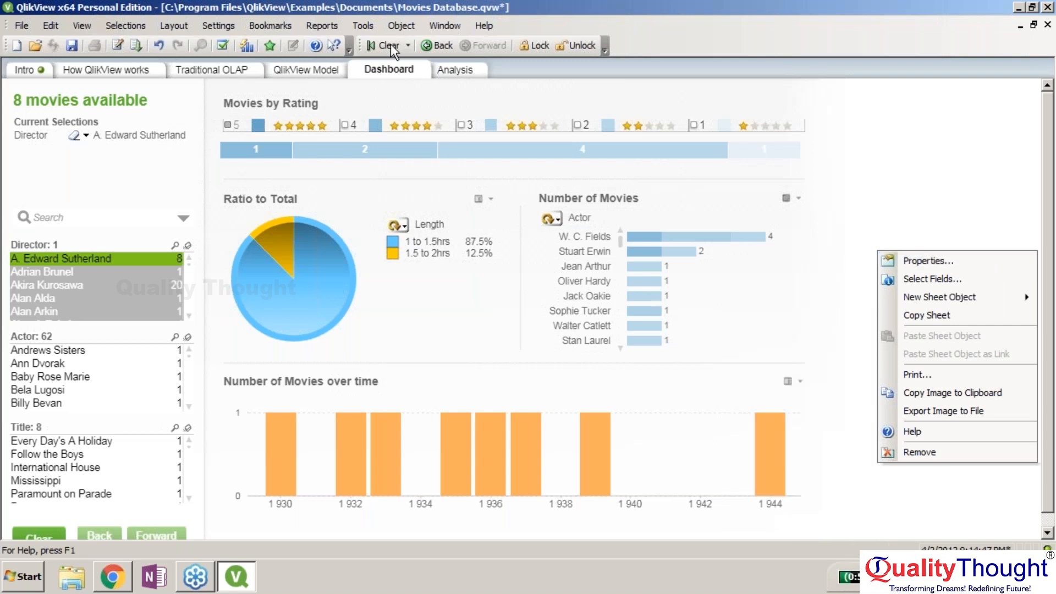
key("Escape")
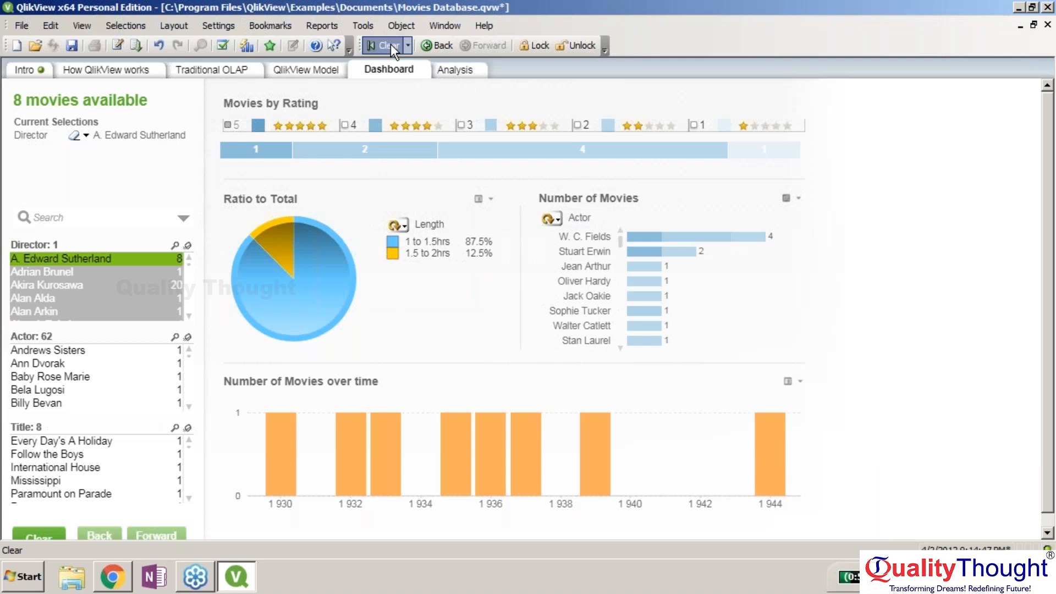
Clear all current selections in the document
left_click(390, 44)
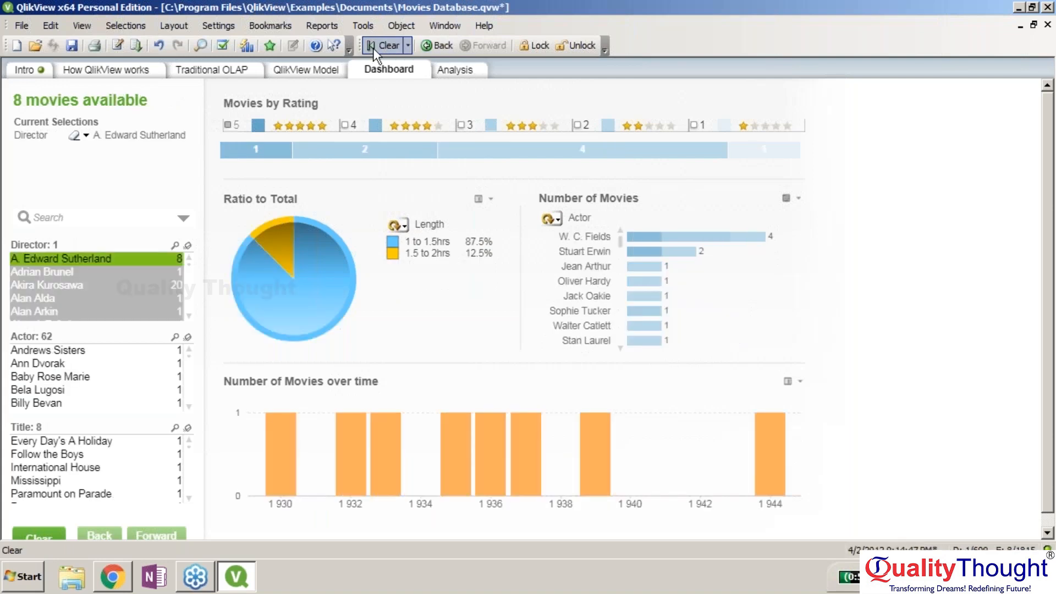
left_click(372, 48)
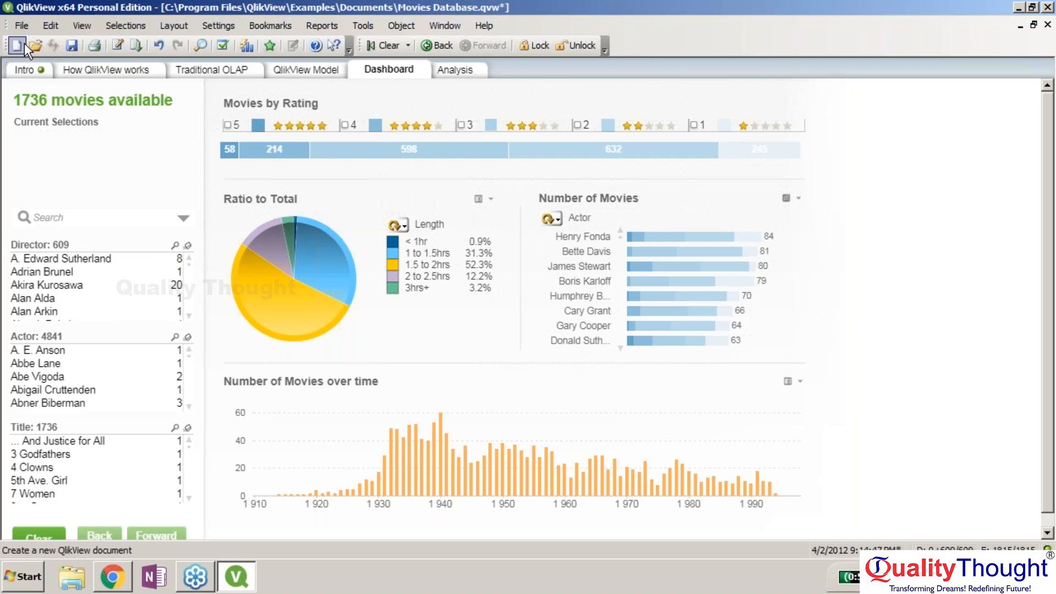
Show the Design toolbar and dock it in the same row as the Standard and Navigation toolbars
left_click(92, 25)
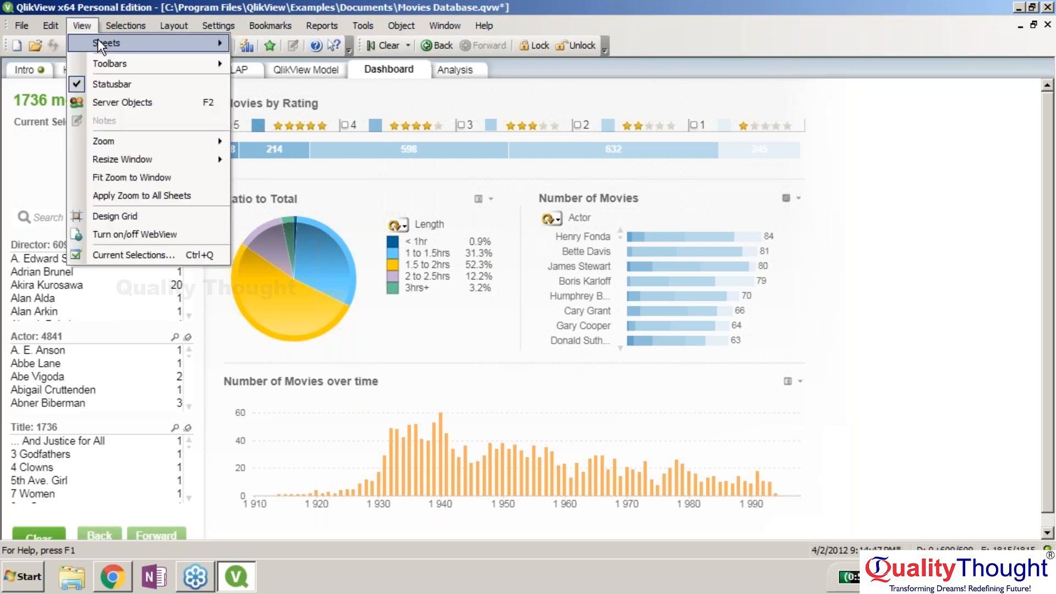
mouse_move(220, 63)
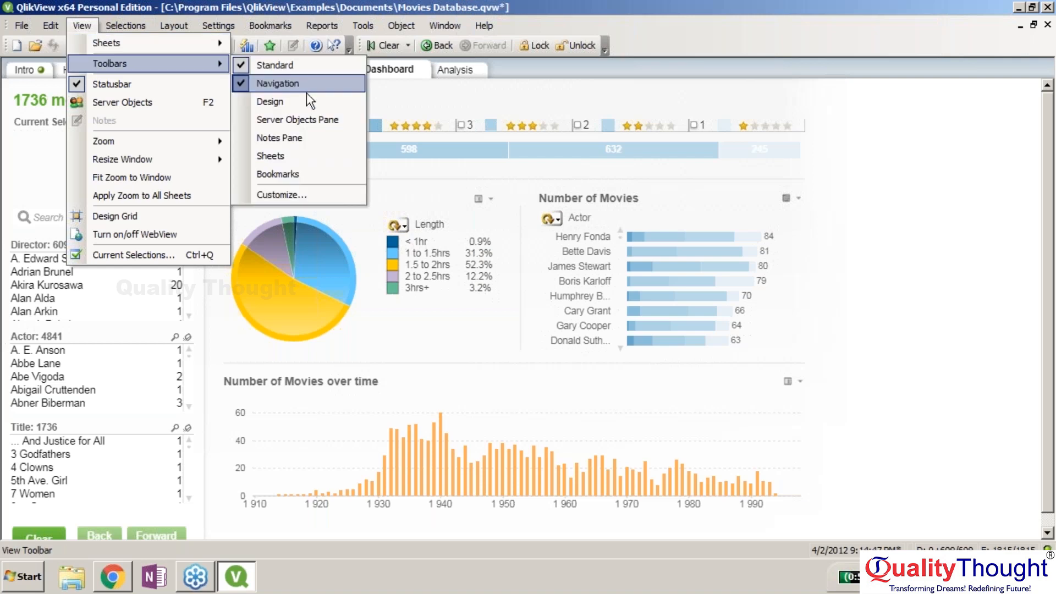
left_click(278, 105)
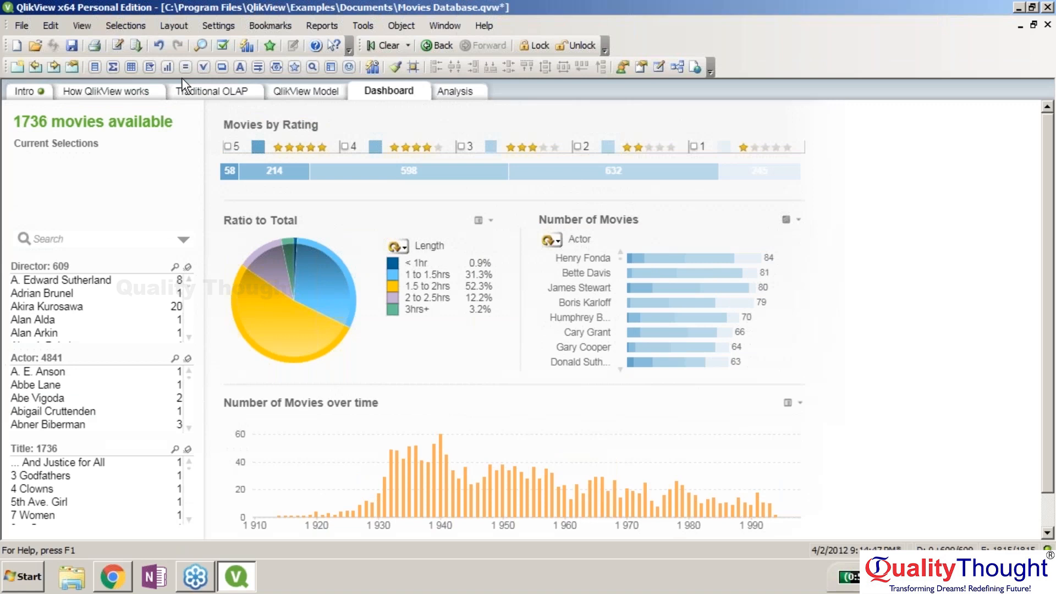
left_click_drag(181, 77, 456, 15)
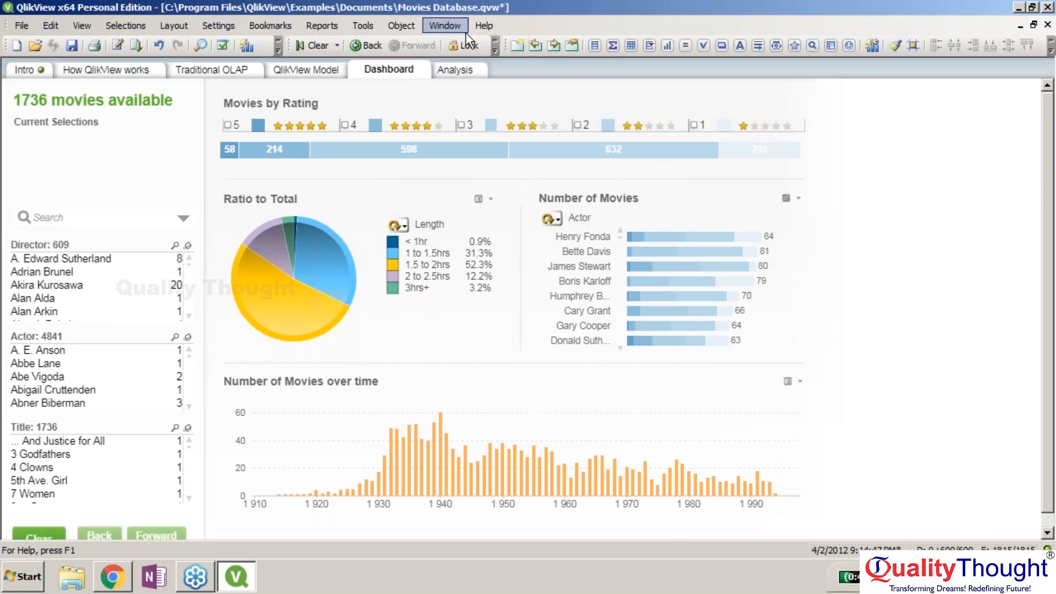
Look through the QlikView Model and Traditional OLAP sheets and the list of example documents on the start page
left_click(330, 74)
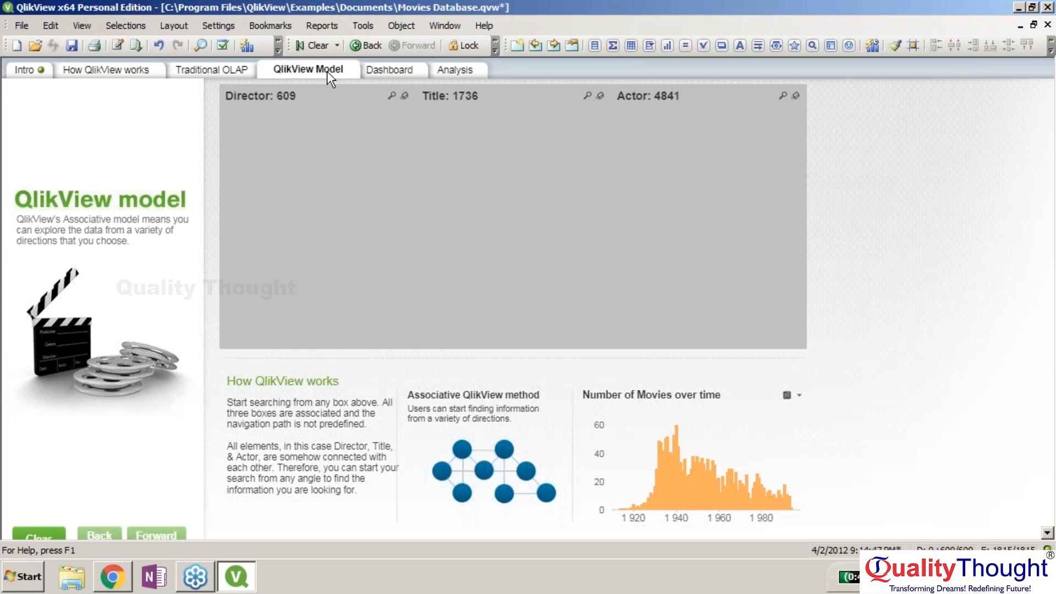
left_click(252, 70)
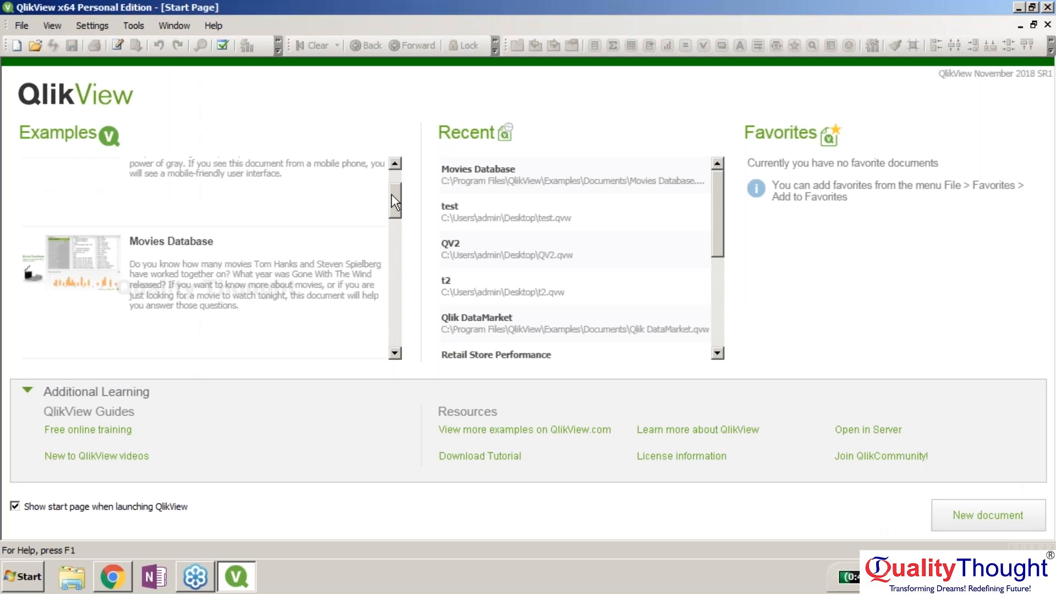
left_click_drag(391, 194, 395, 286)
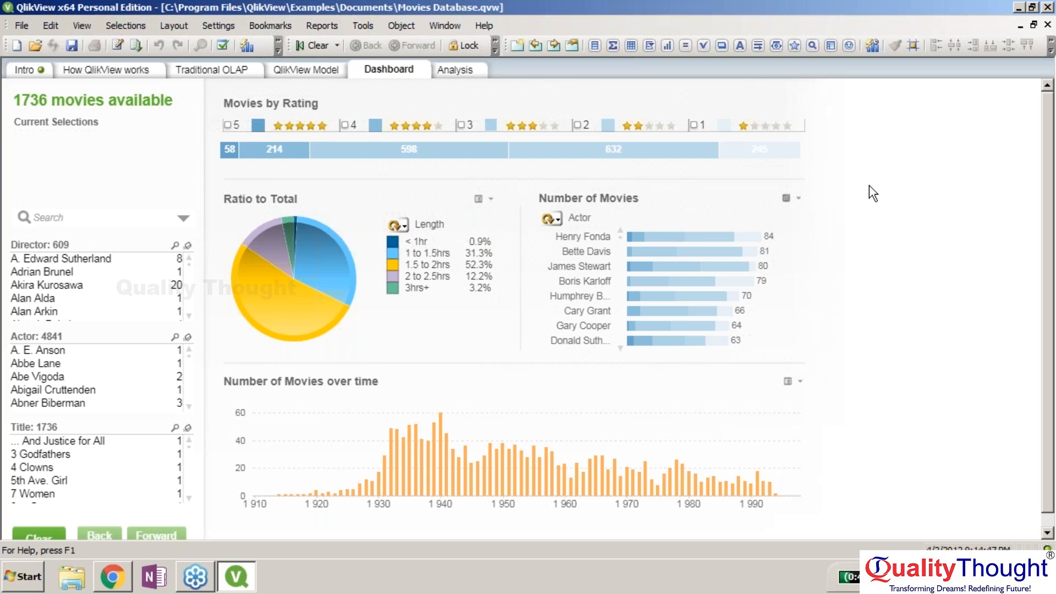
Create a new button with the text "Clear Selections" and start adding an action to it
type("Clear Selections")
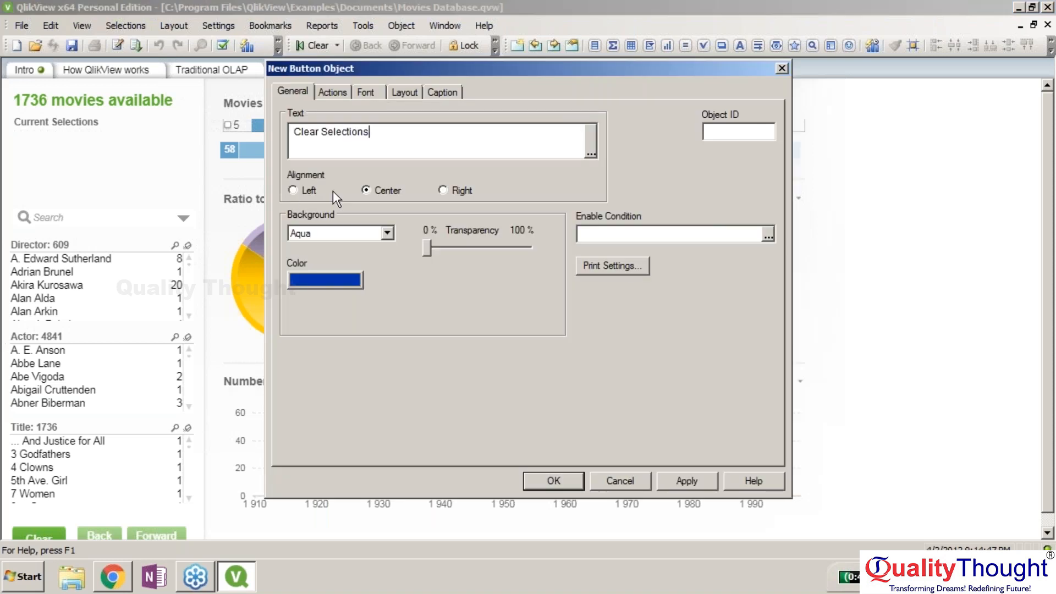
left_click(334, 85)
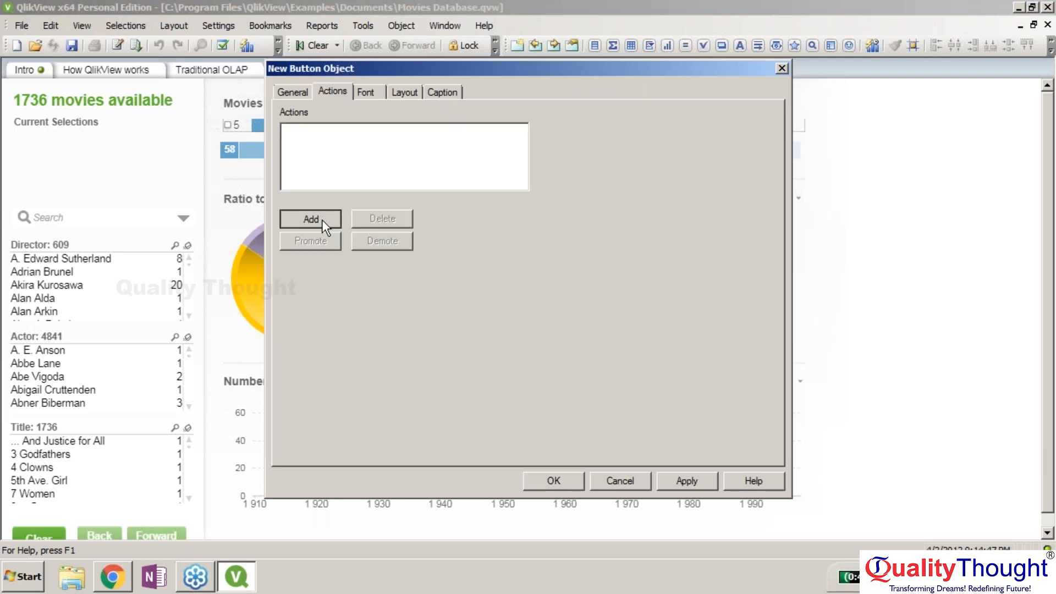
left_click(322, 220)
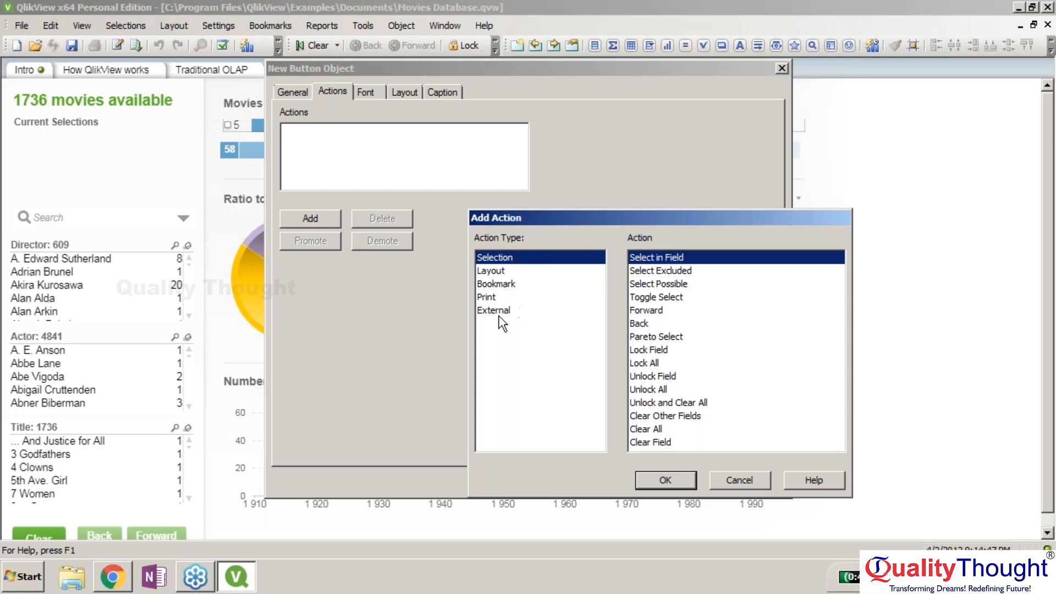
Examine the actions available under the Layout, Bookmark, Print and External action types for the new button
left_click(517, 262)
left_click(514, 269)
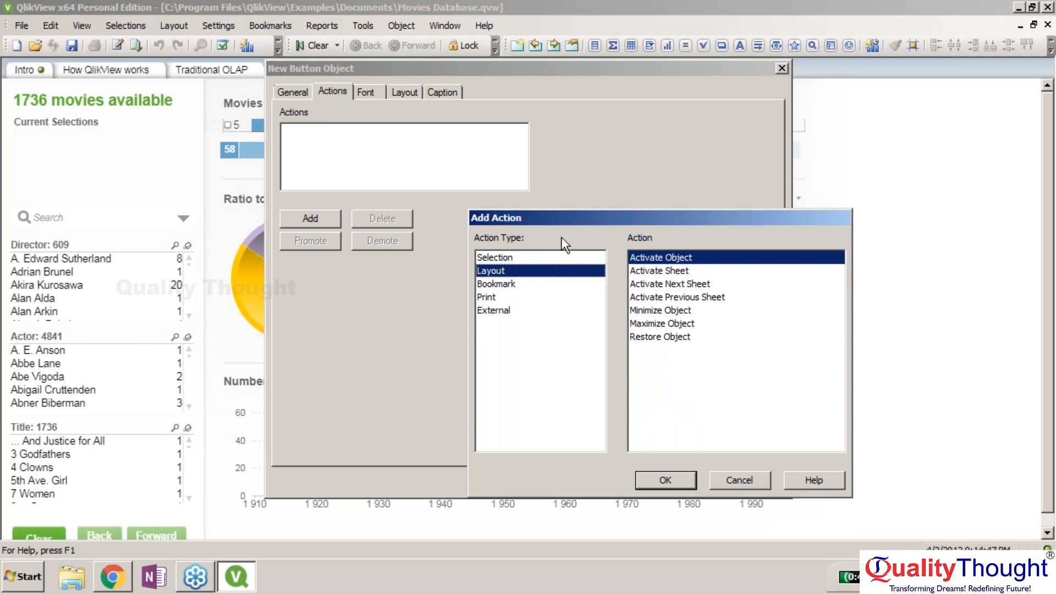
left_click(532, 284)
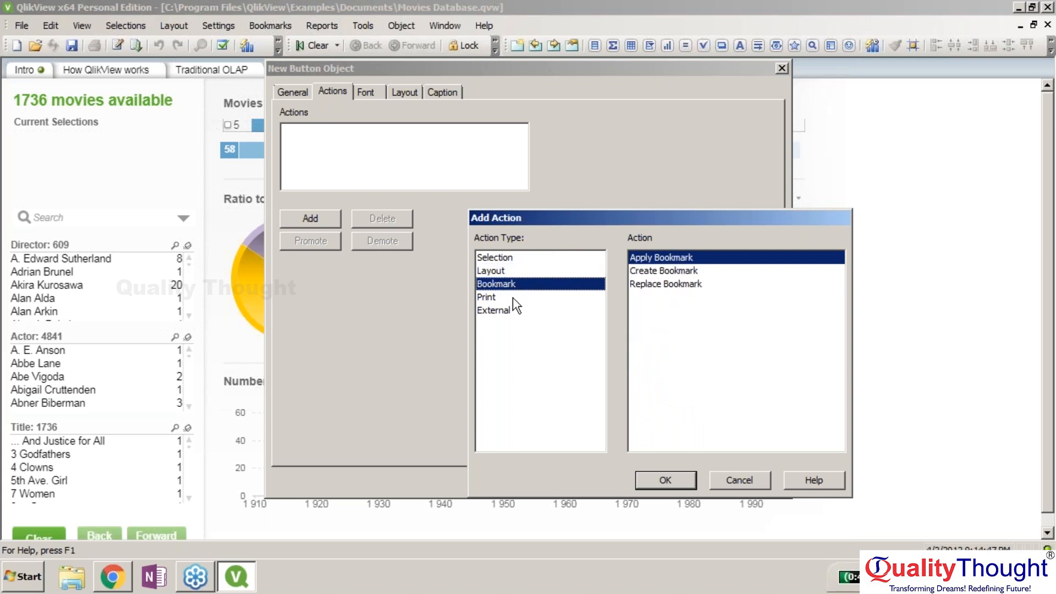
left_click(512, 299)
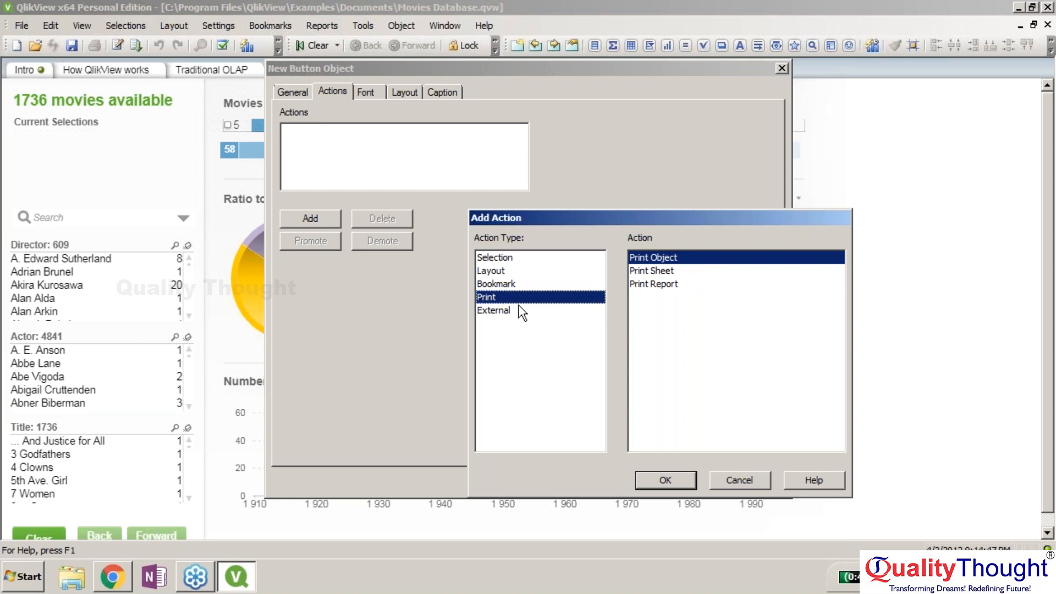
left_click(510, 281)
left_click(512, 300)
left_click(519, 312)
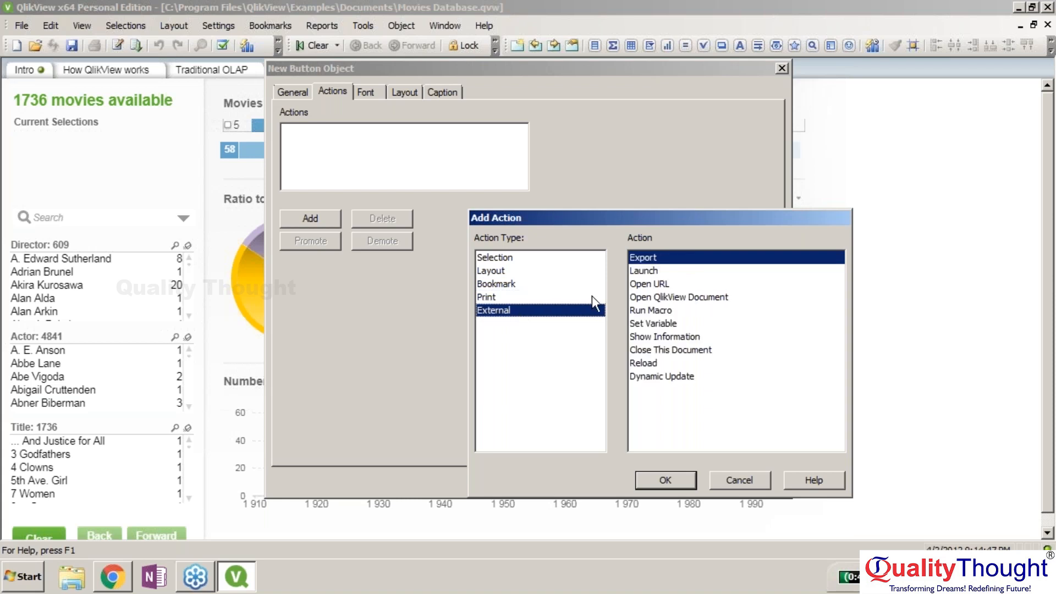
left_click(649, 283)
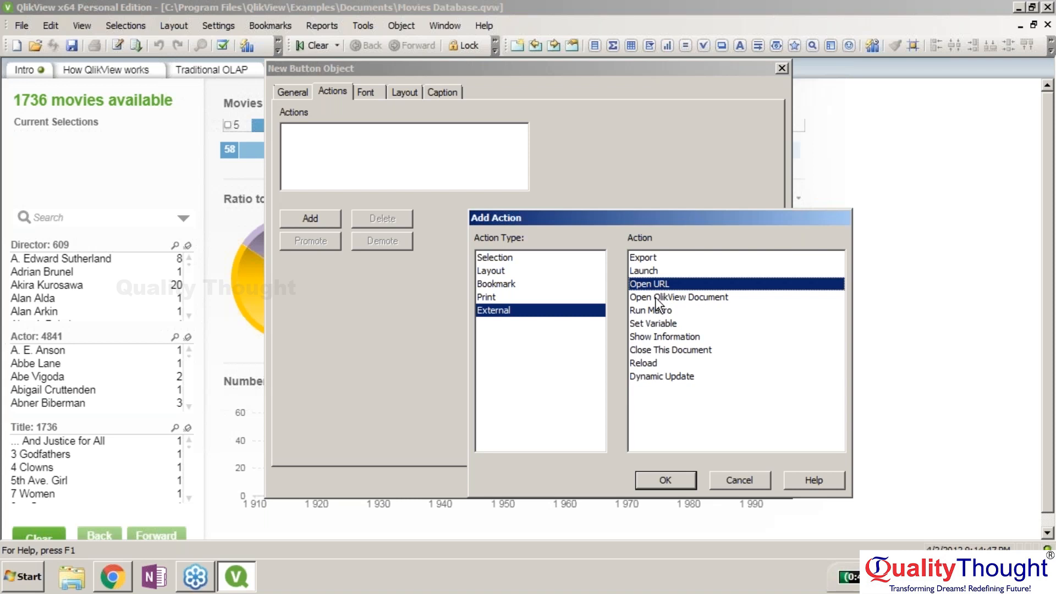
Assign the Clear All selection action to the new button and finish creating it
left_click(521, 258)
left_click(656, 430)
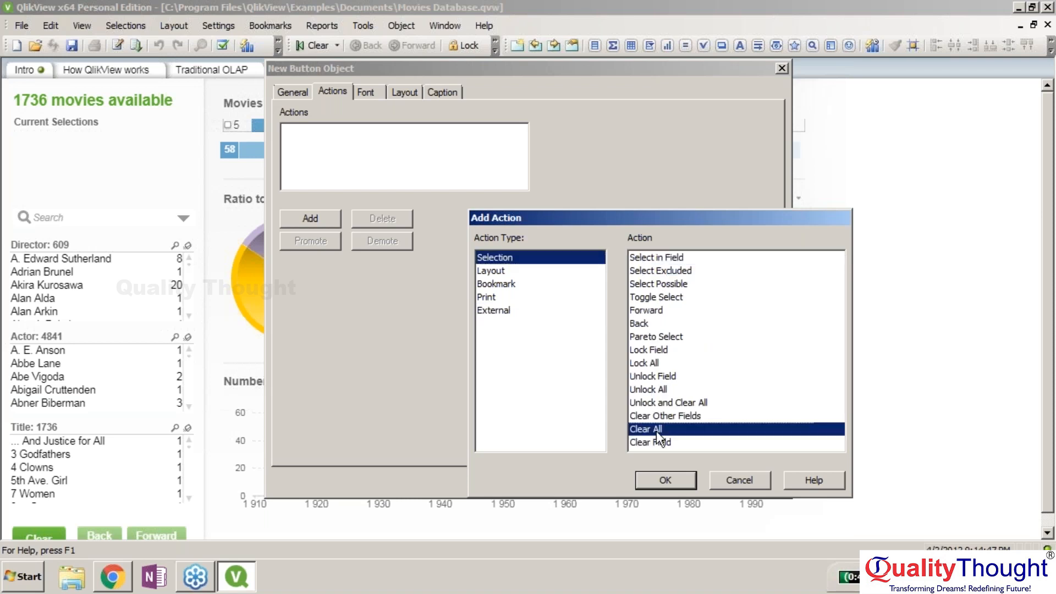
left_click(679, 478)
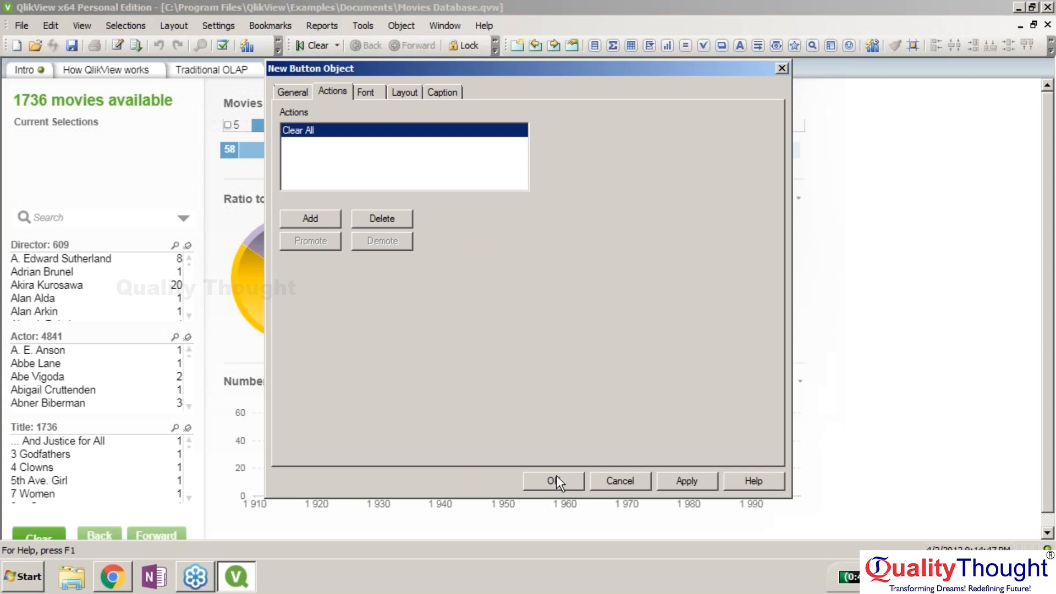
left_click(555, 478)
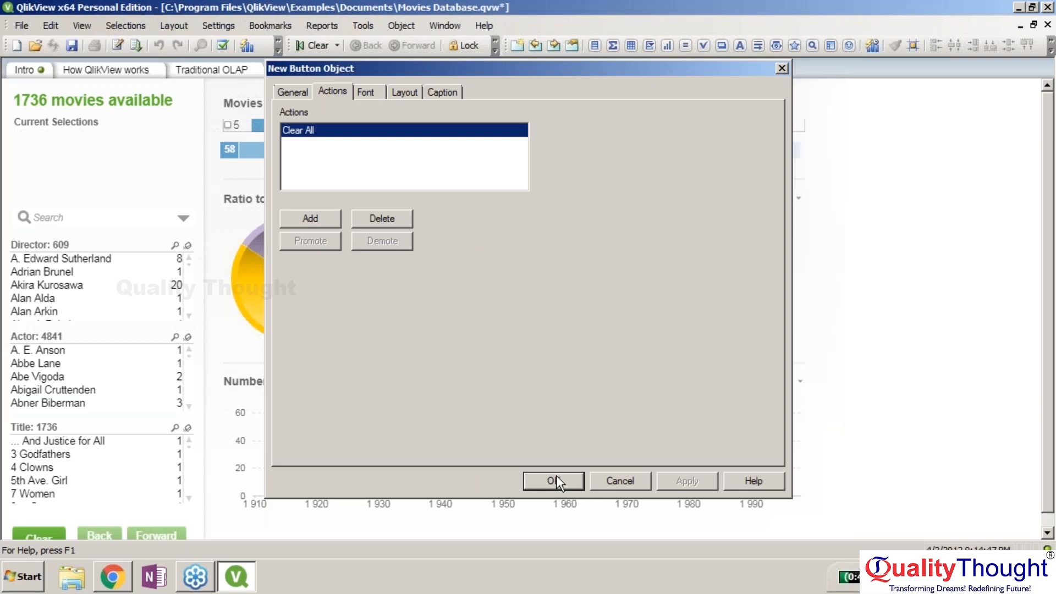
left_click(553, 480)
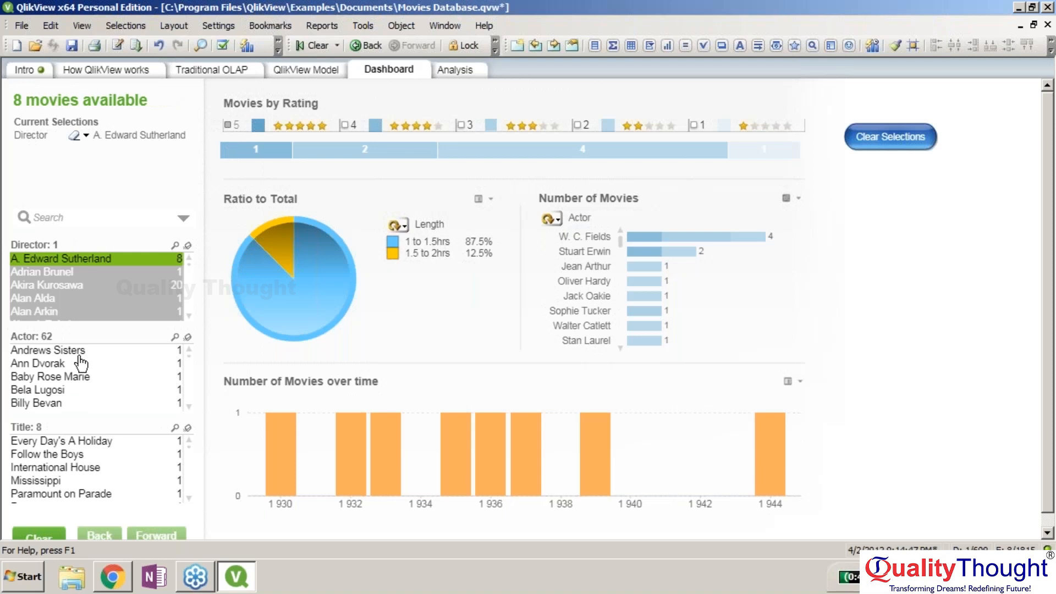
Clear the director selection with the Clear Selections button and move the button beside the Number of Movies chart title
left_click(890, 137)
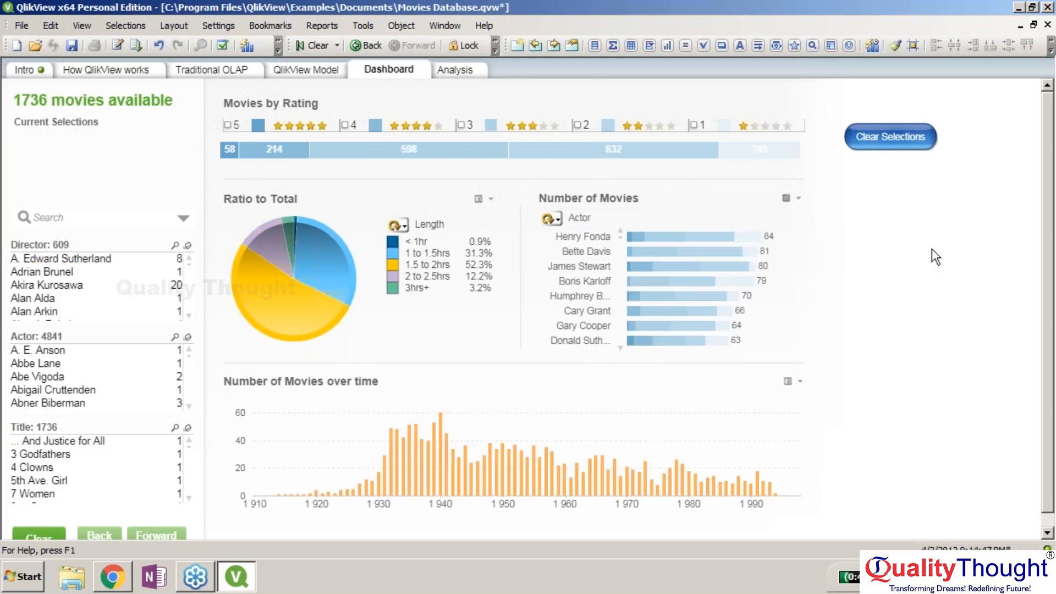
left_click_drag(890, 137, 712, 199)
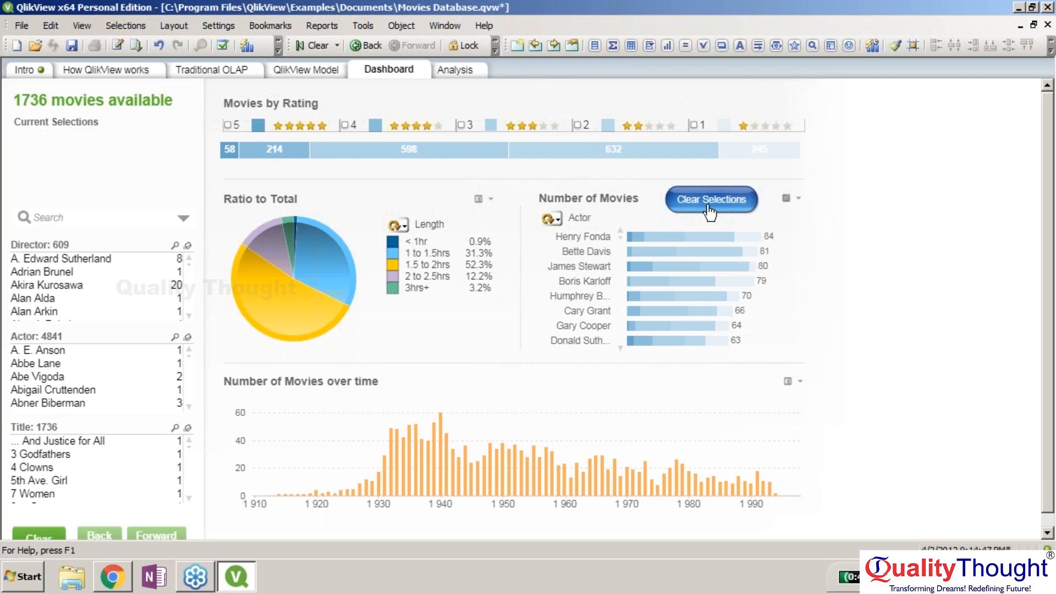
left_click(809, 128)
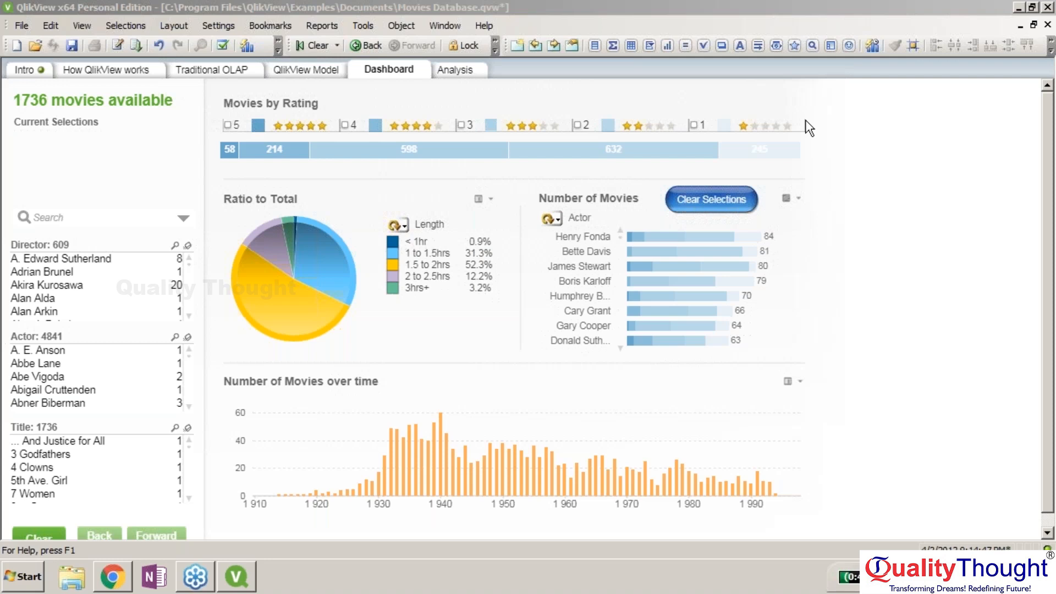
Open the properties of the Clear Selections button and show its actions
right_click(890, 169)
mouse_move(942, 220)
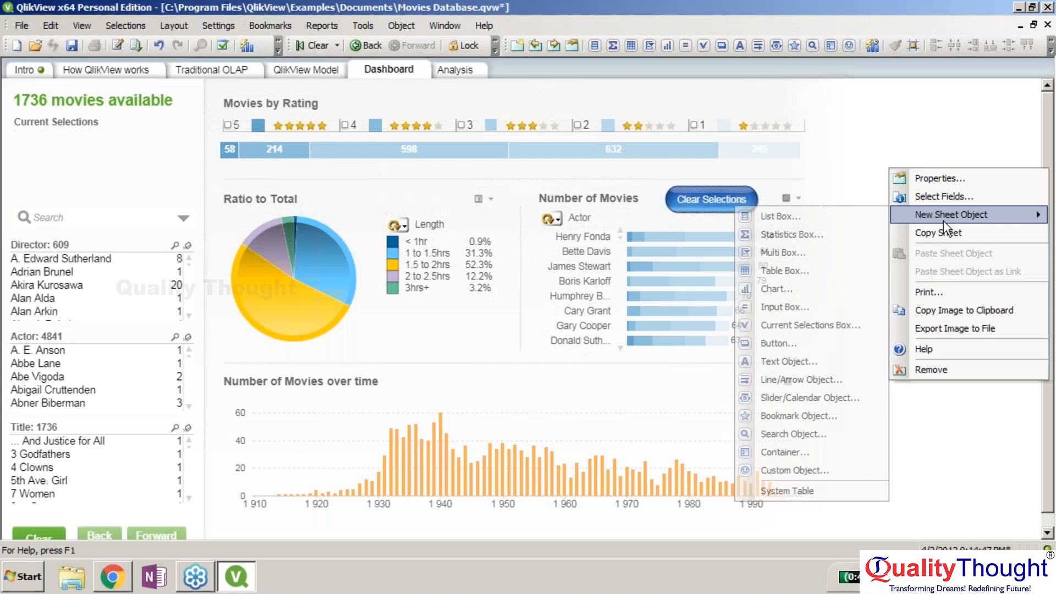
right_click(716, 201)
mouse_move(790, 248)
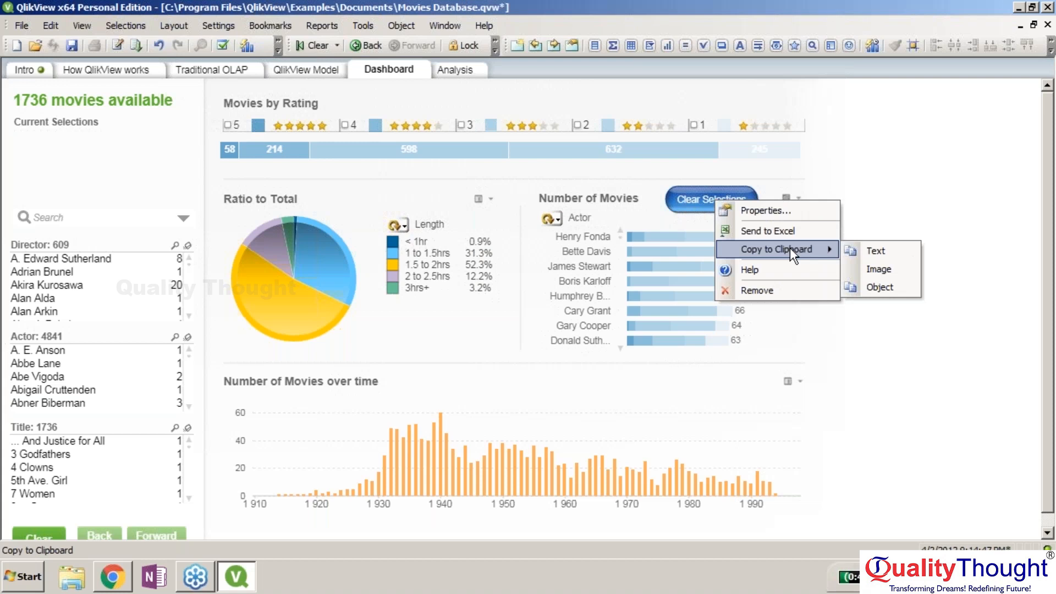
left_click(766, 210)
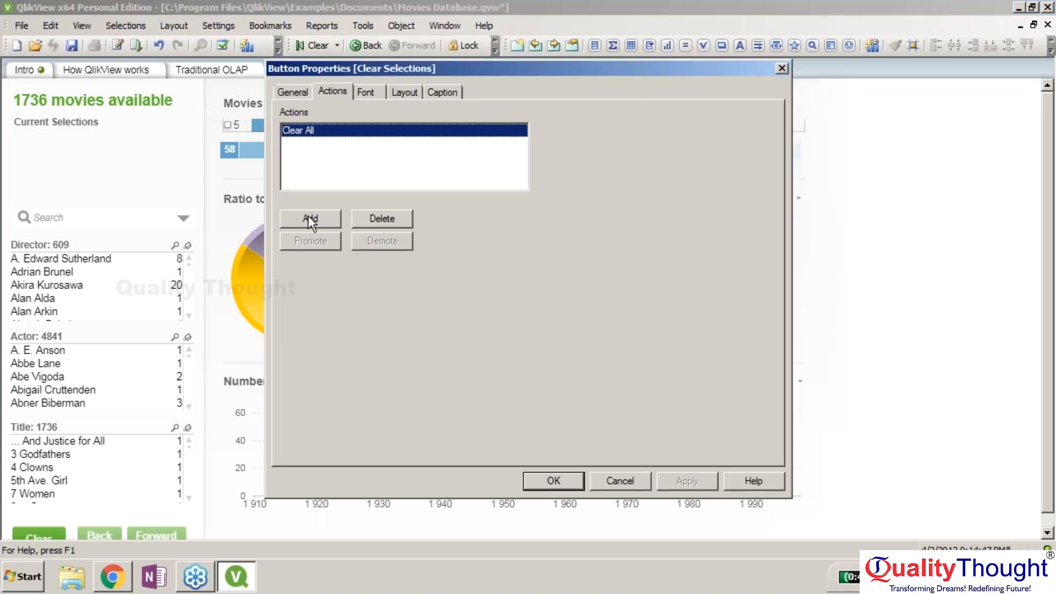
Add an external Run Macro action to the Clear Selections button and open the expression editor for its macro name
left_click(310, 220)
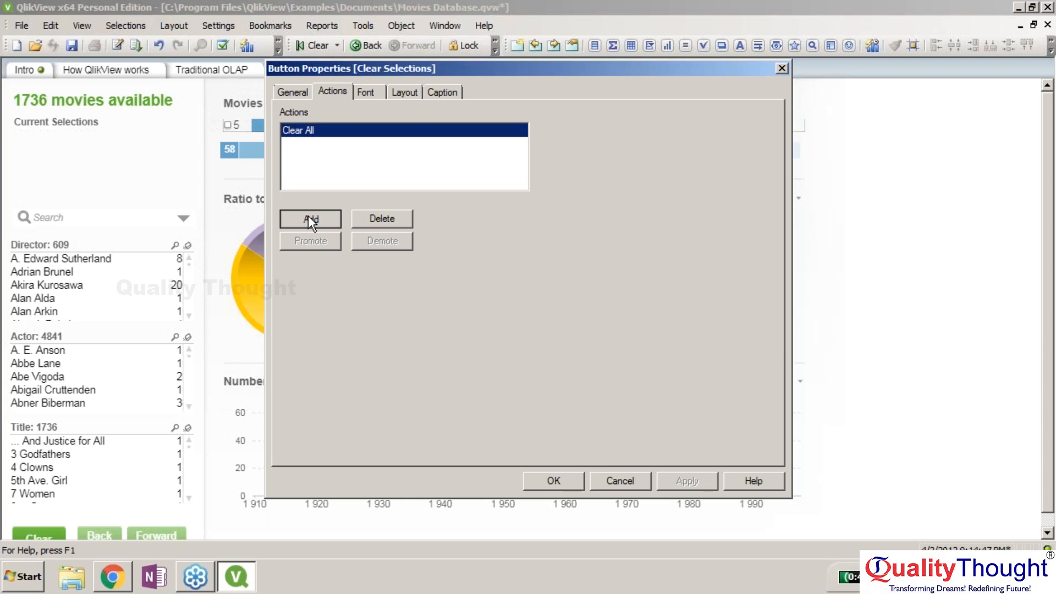
left_click(309, 219)
left_click(495, 284)
left_click(497, 298)
left_click(495, 310)
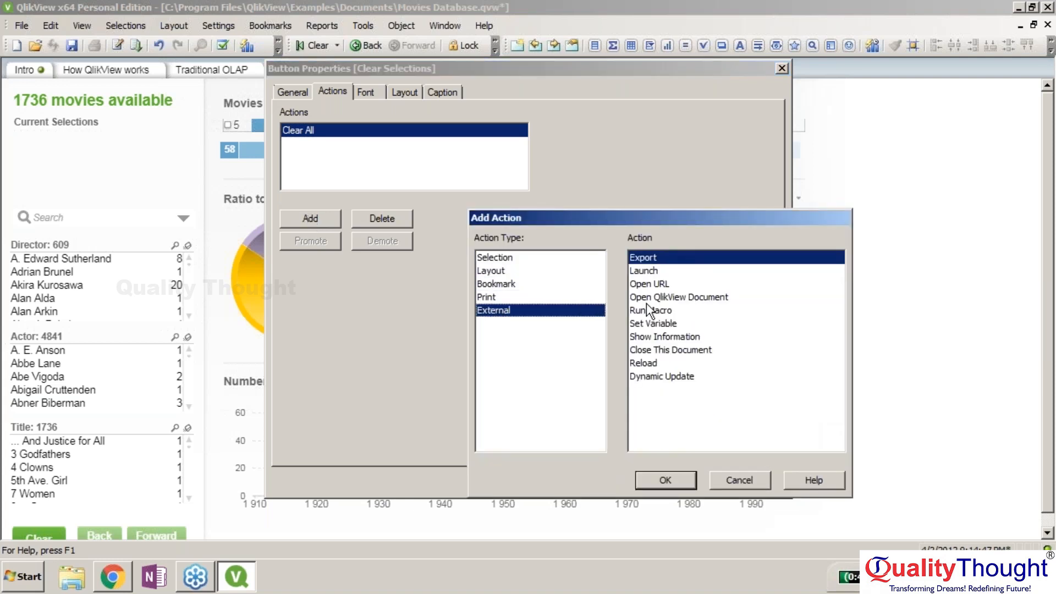
left_click(648, 310)
left_click(680, 480)
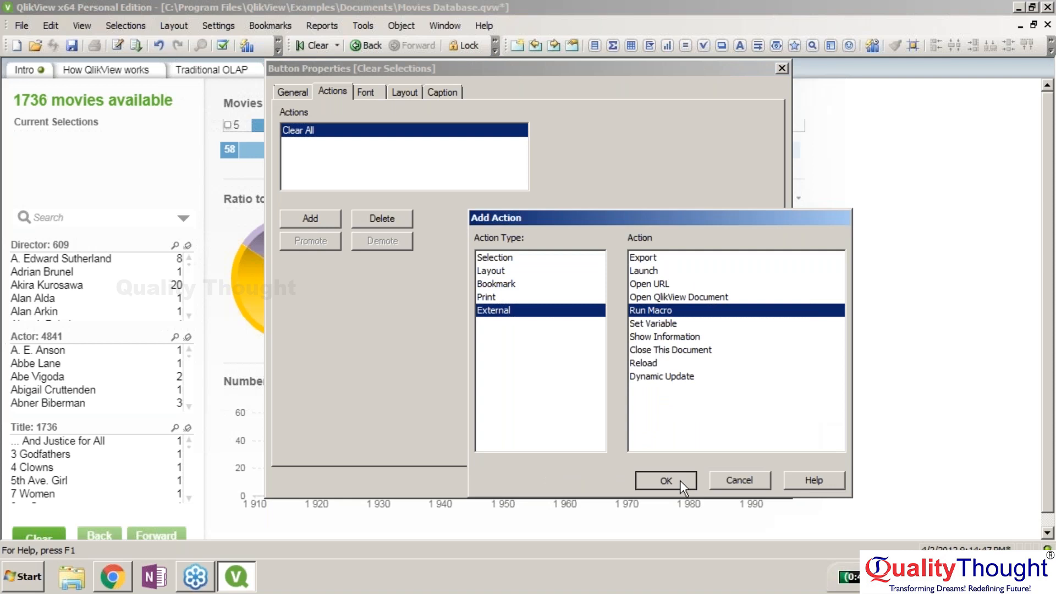
left_click(679, 480)
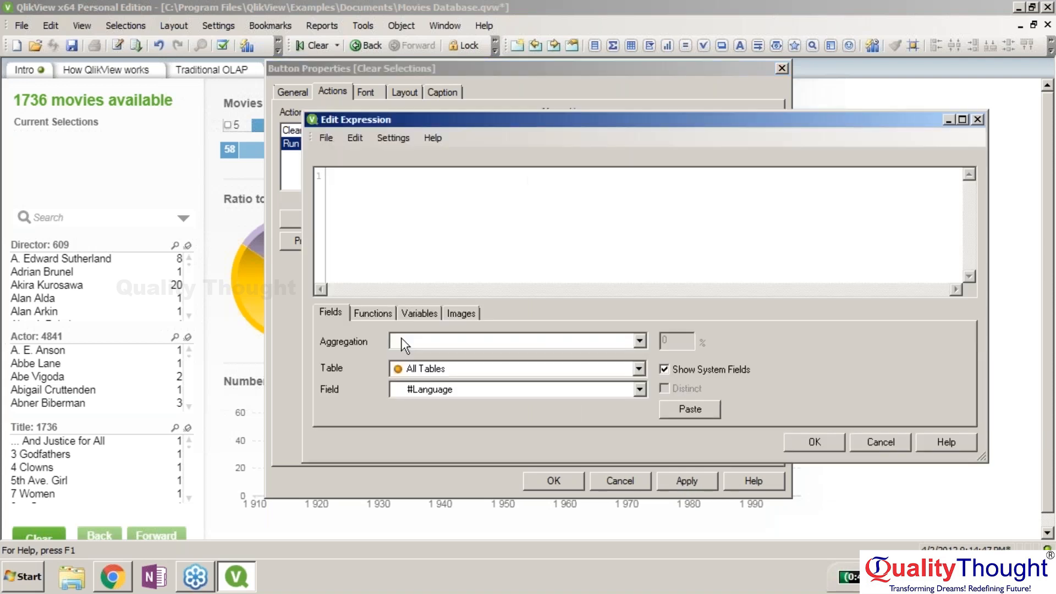
Look at the function, image and field options in the macro name's expression editor and cancel it
left_click(373, 312)
left_click(461, 313)
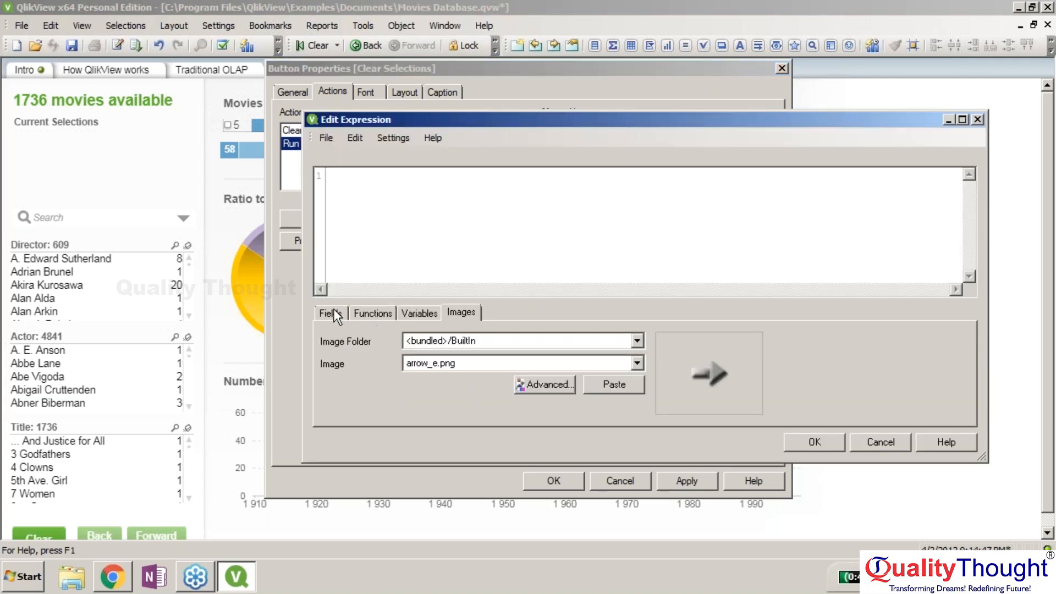
left_click(333, 310)
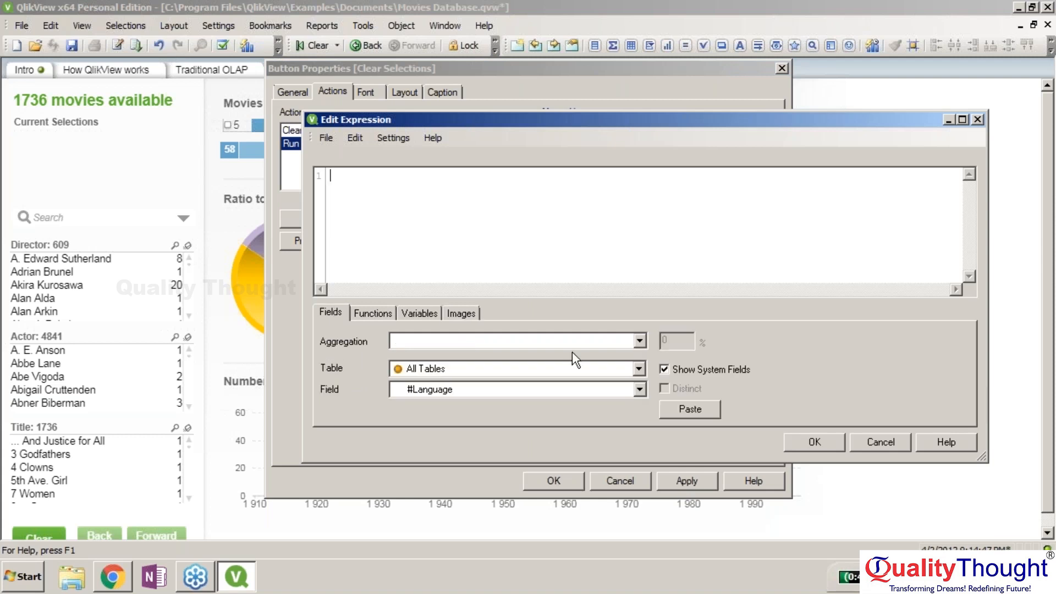
left_click(880, 443)
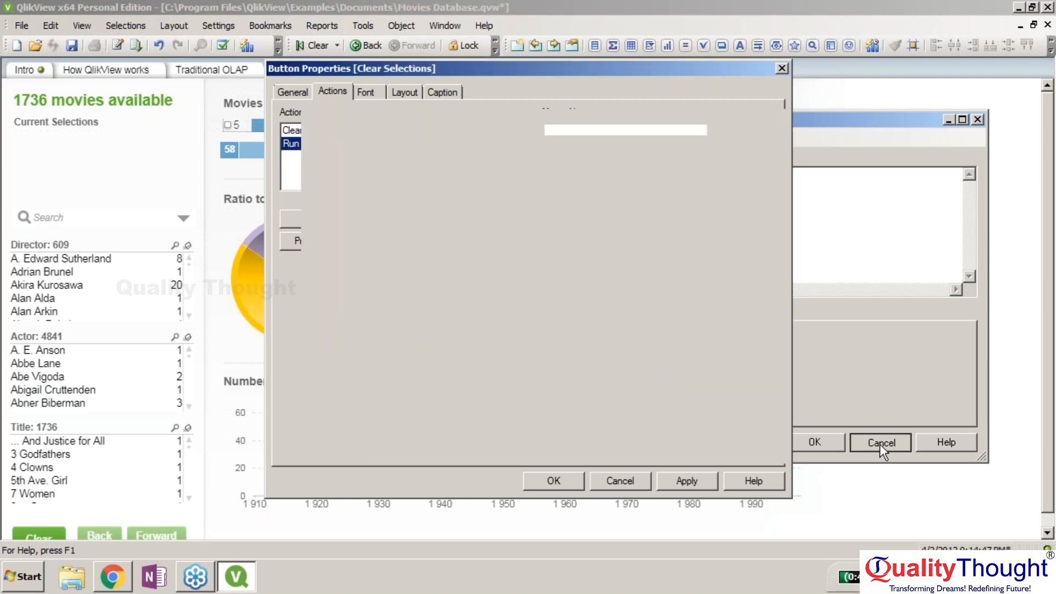
Delete the Run Macro action from the button and apply the change
left_click(381, 219)
left_click(375, 130)
left_click(672, 480)
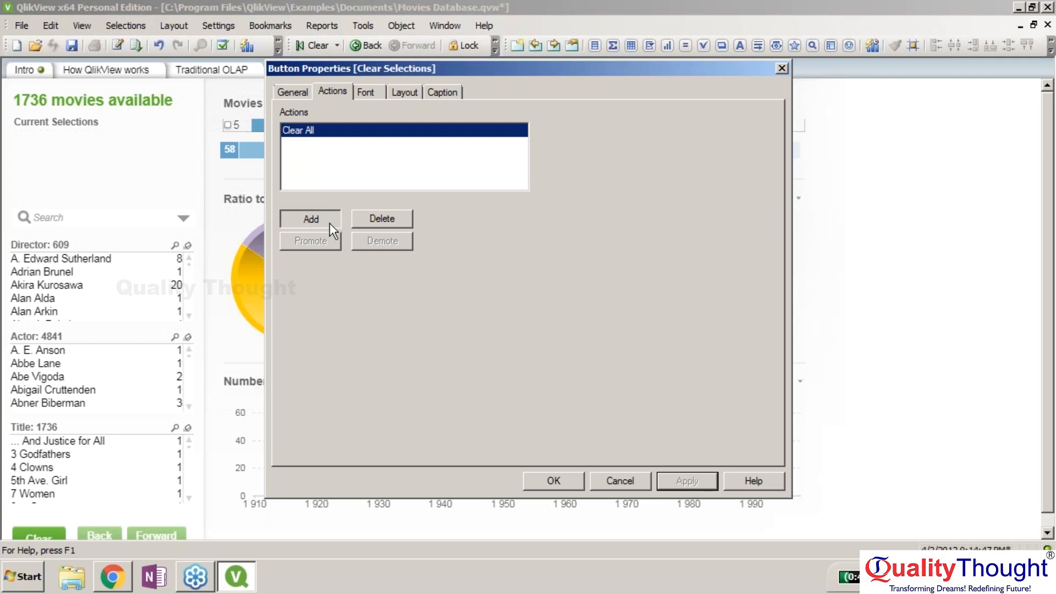
Replace the button's Clear All action with an external Open URL action
left_click(311, 218)
left_click(520, 297)
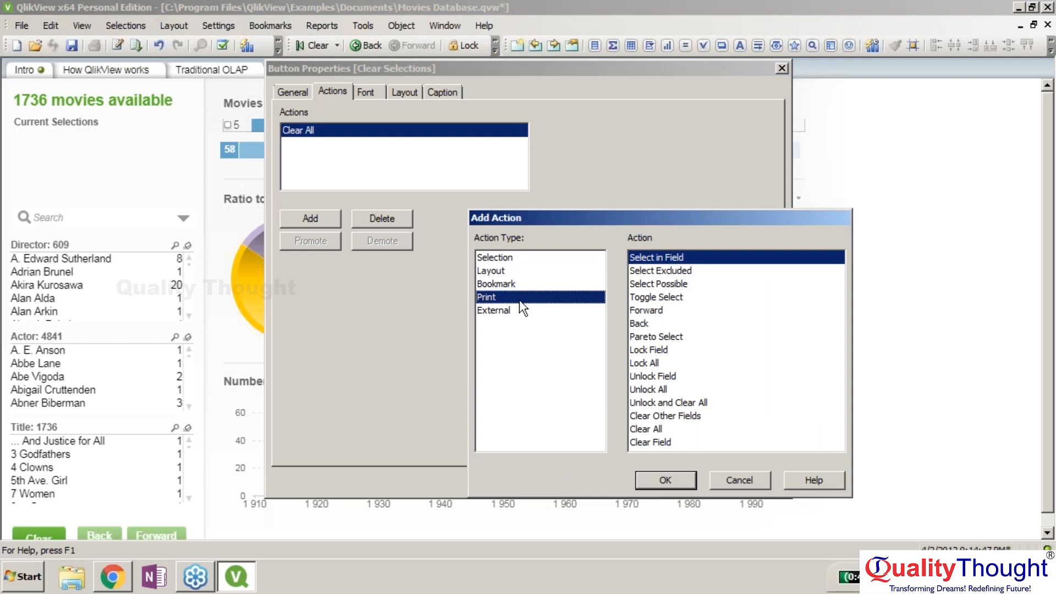
left_click(559, 311)
left_click(638, 285)
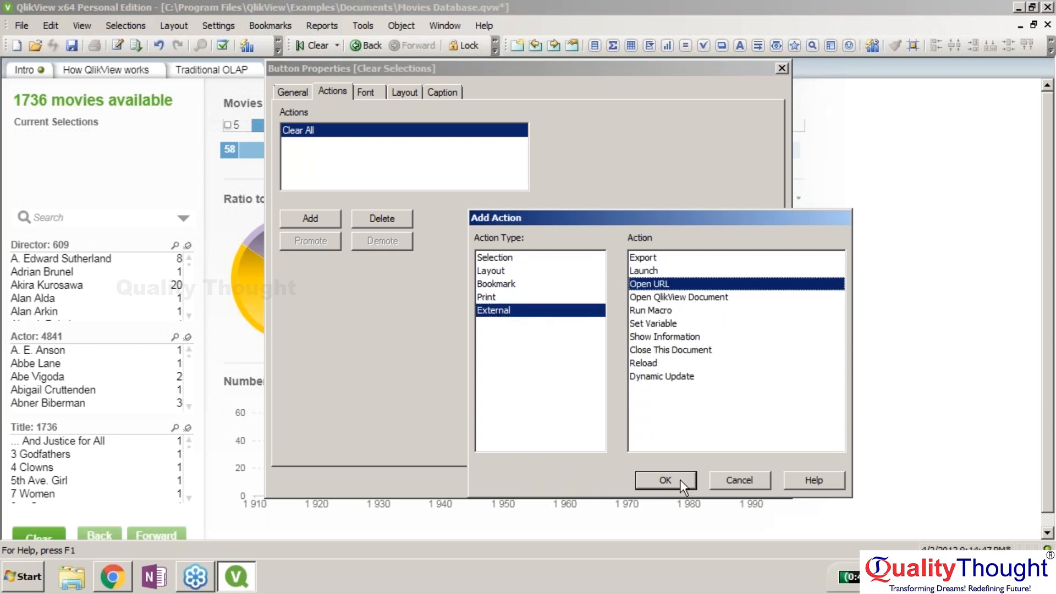
left_click(681, 485)
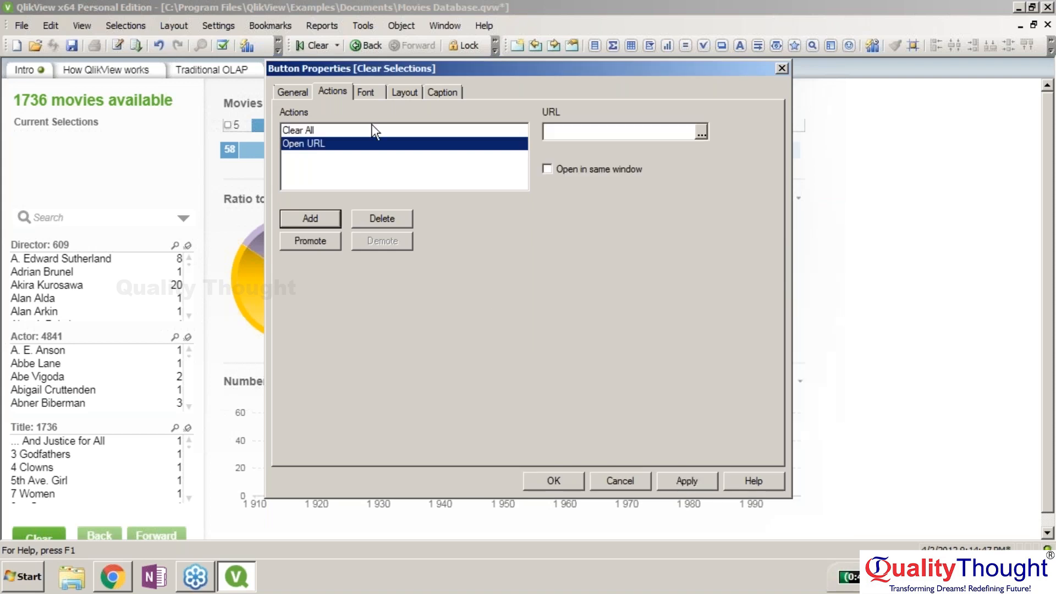
left_click(372, 127)
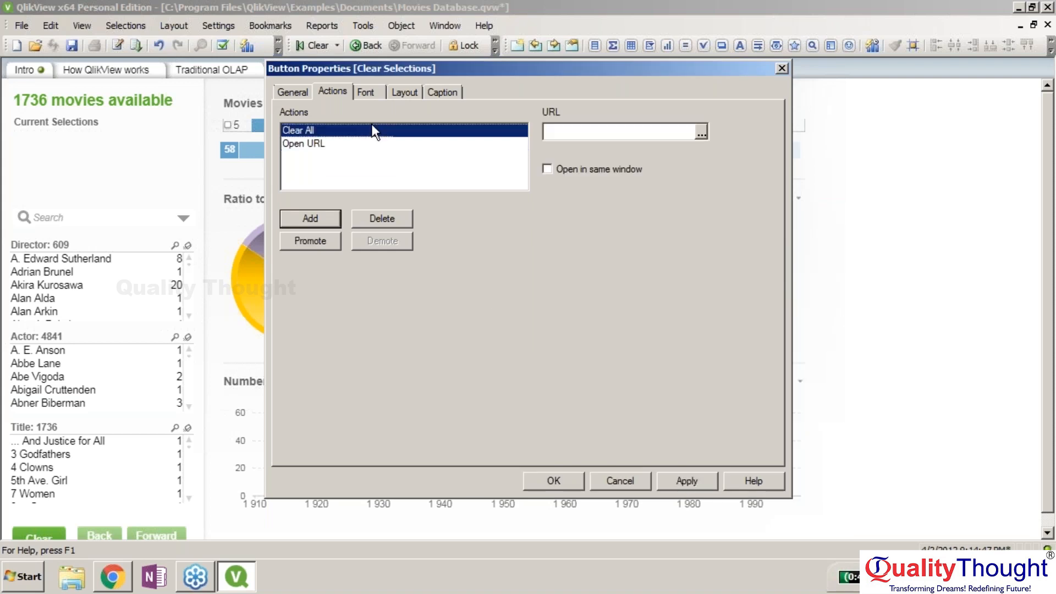
left_click(364, 223)
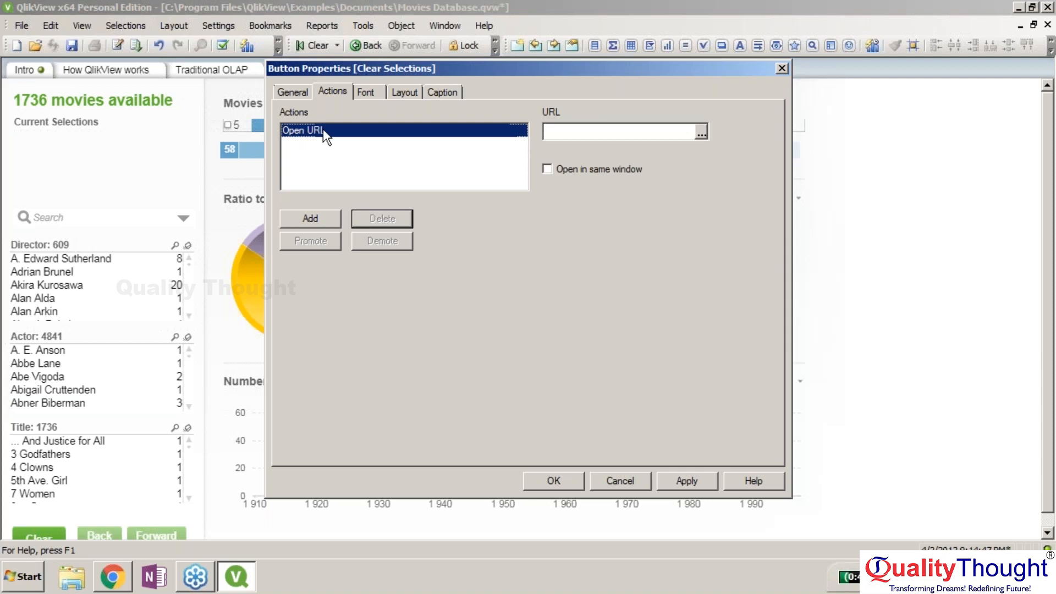
View the expression editor for the Open URL action's address and cancel it without entering an expression
left_click(322, 130)
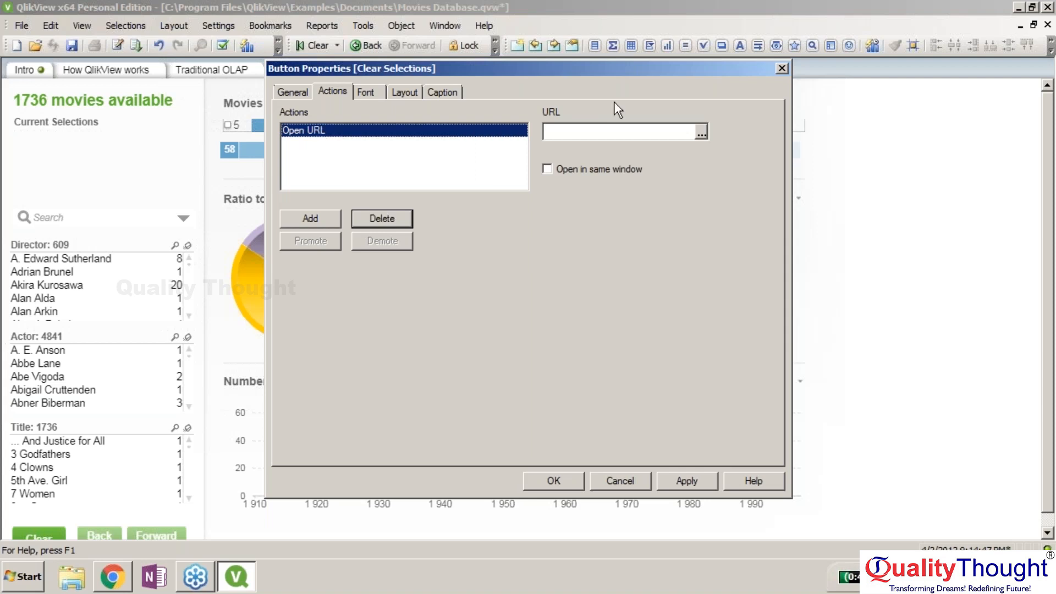
left_click(691, 131)
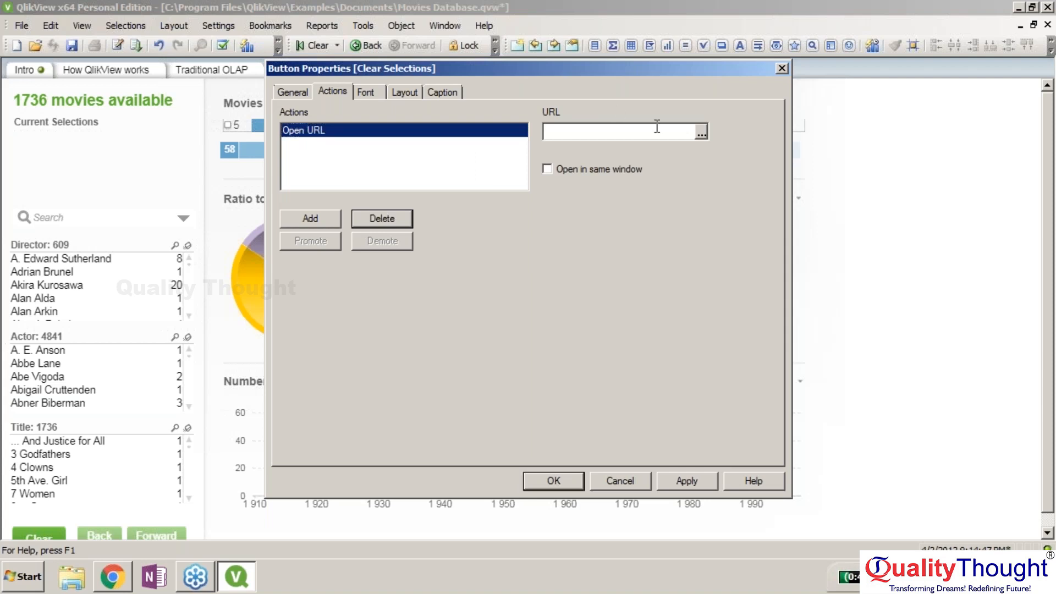
left_click(698, 137)
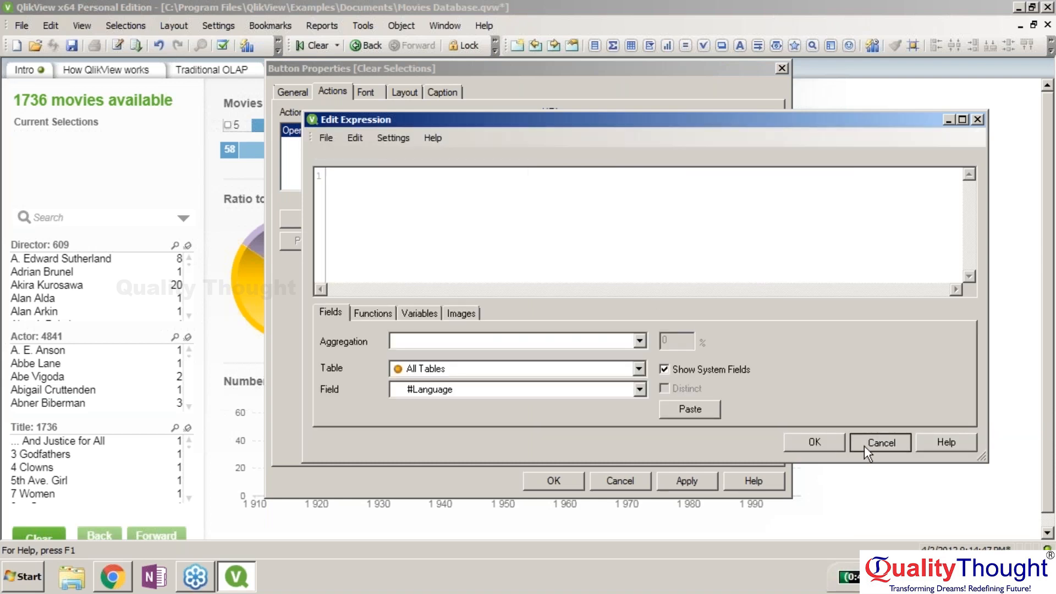
left_click(864, 445)
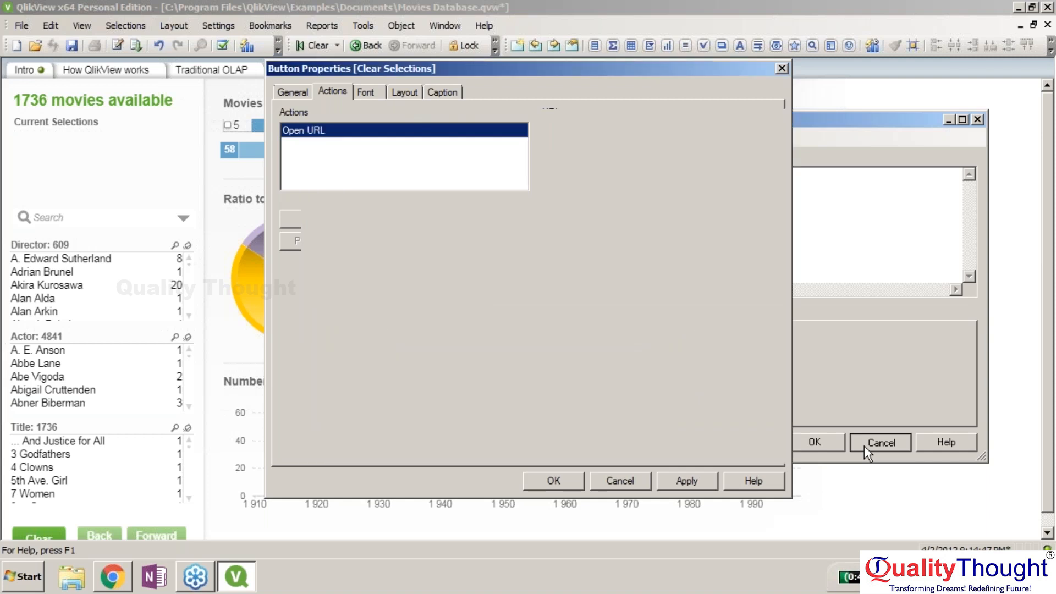
left_click(656, 131)
type("http://")
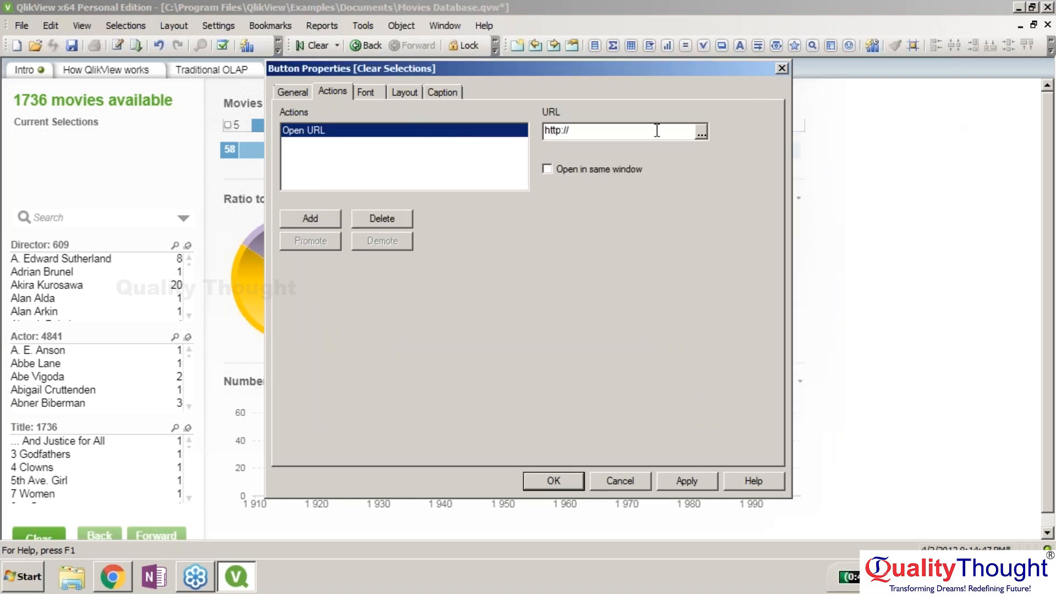
type("qlikview.com")
left_click(562, 475)
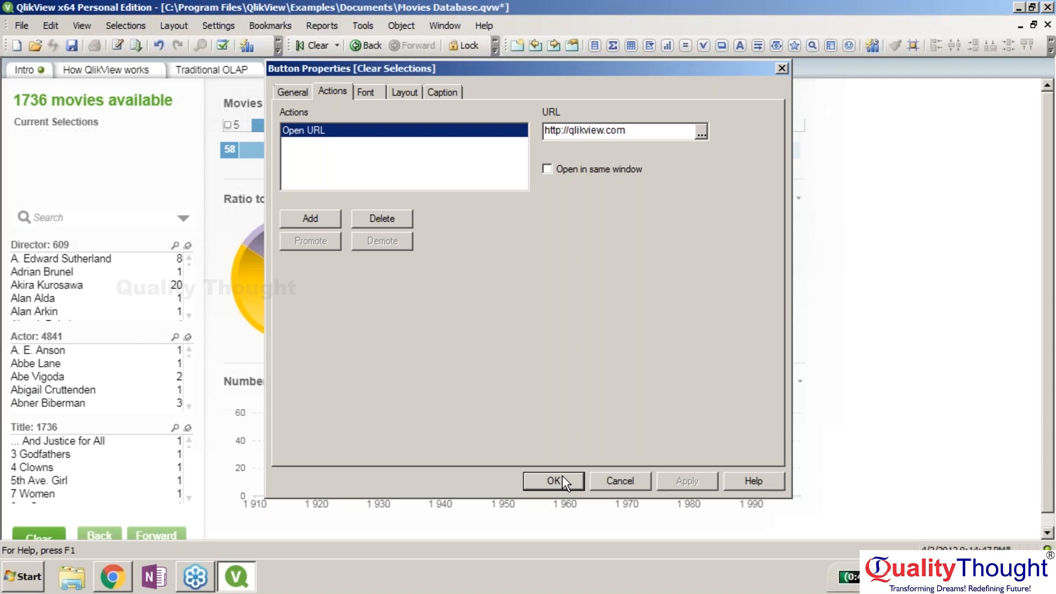
left_click(562, 475)
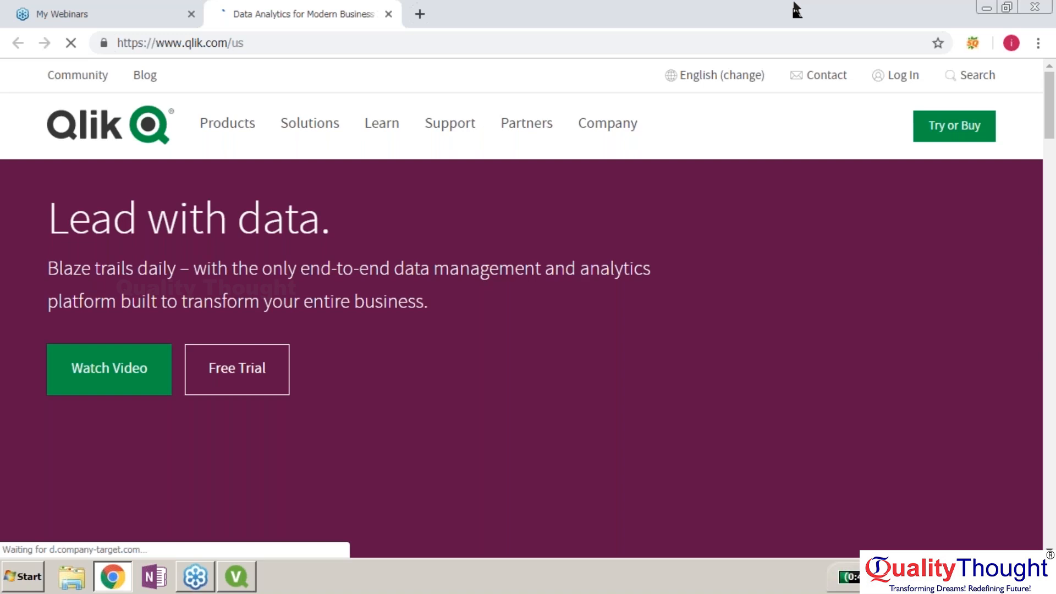
left_click(987, 7)
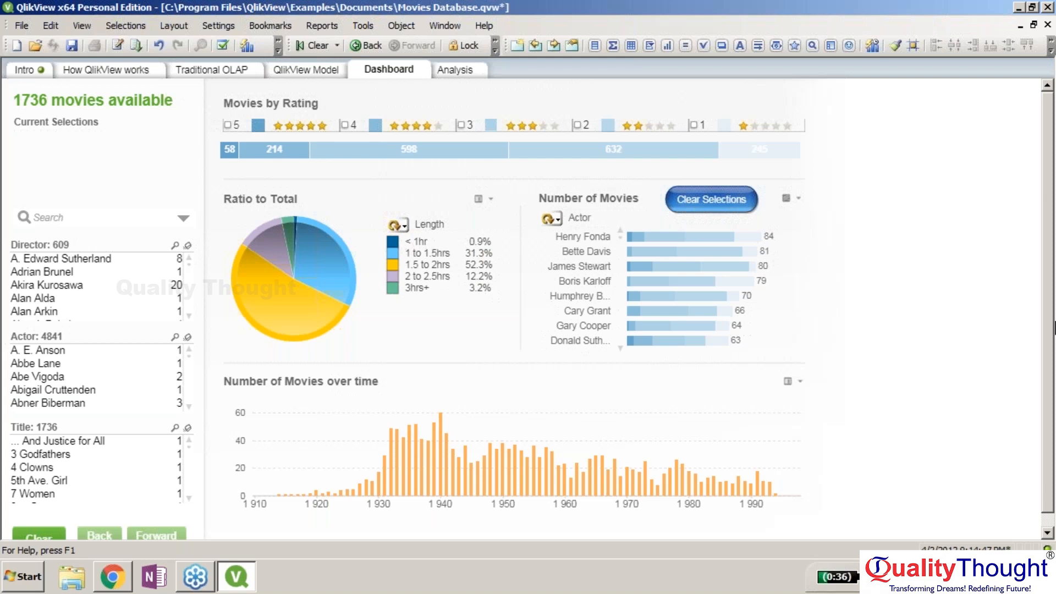
Start a new table box on the Dashboard sheet with the title "Sample Table Box"
right_click(868, 335)
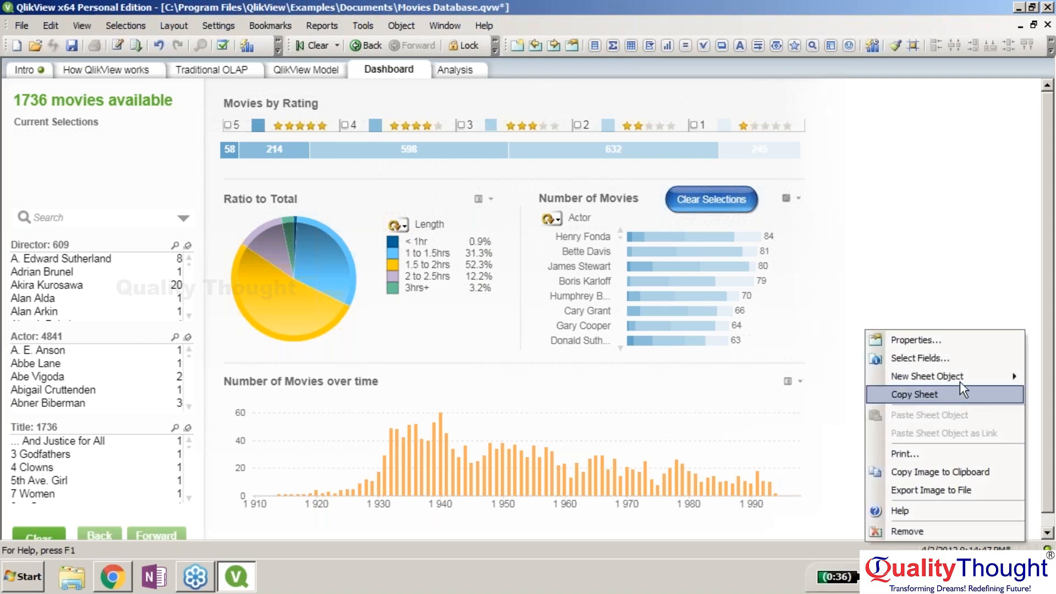
mouse_move(958, 377)
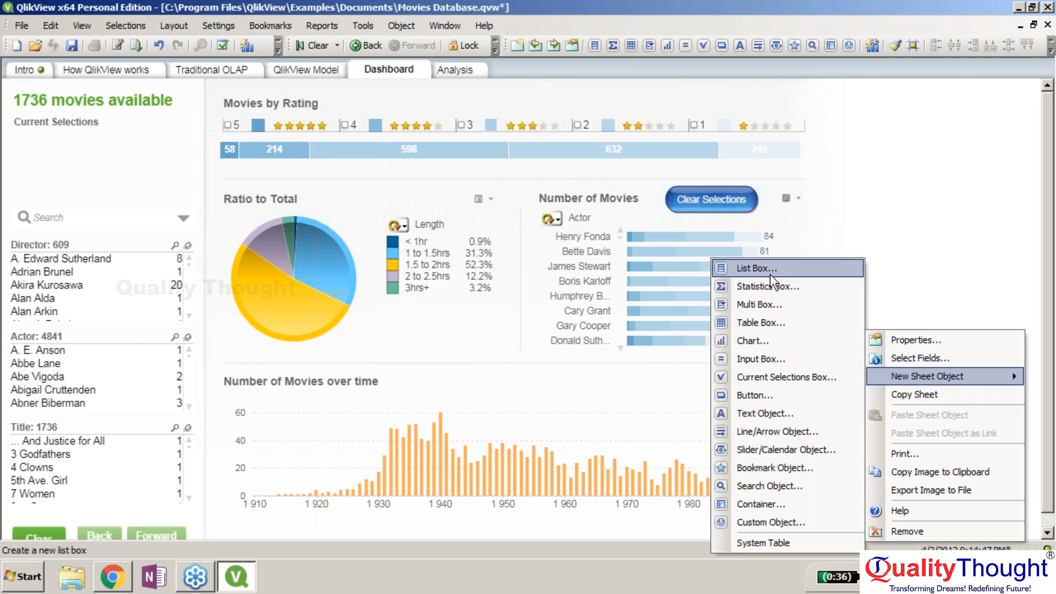
left_click(761, 323)
type("Sample Table b")
key("BackSpace")
type("o")
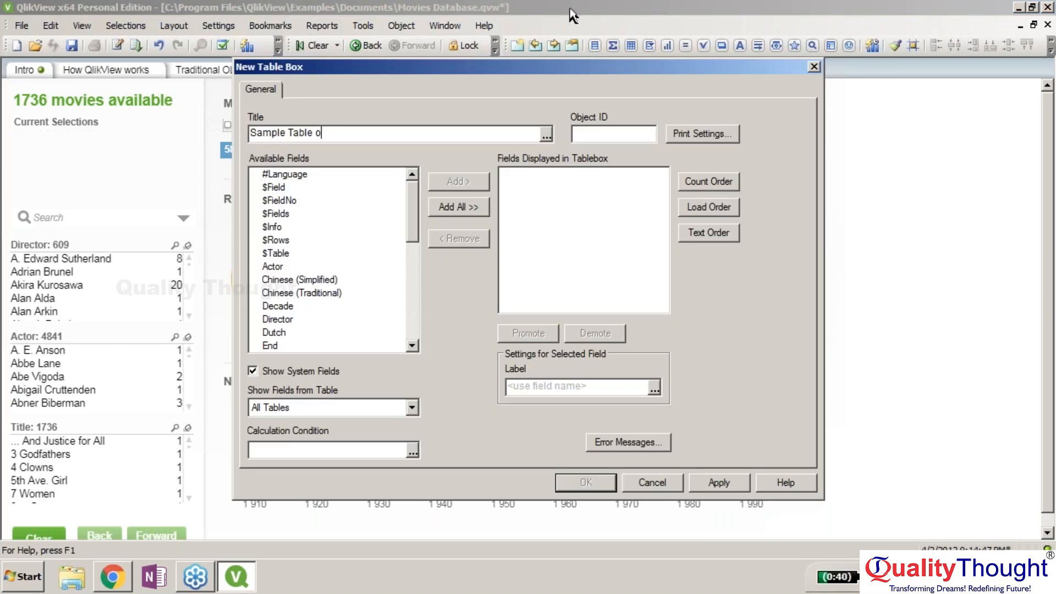
key("BackSpace")
type("Box")
Add the Actor, Director and FilmCount fields to the table box and create it
left_click(270, 268)
left_click(466, 177)
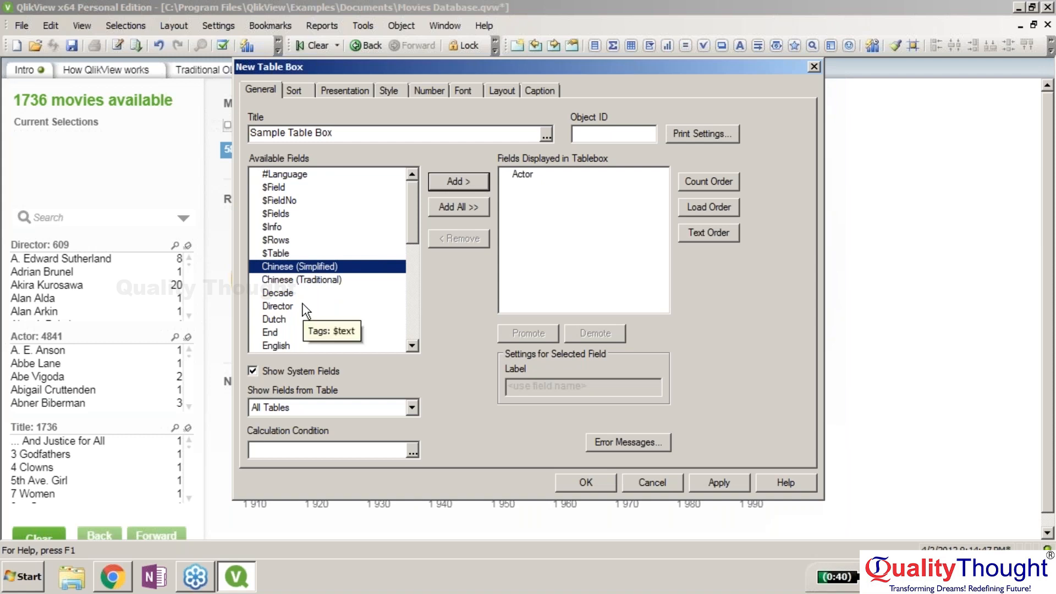
left_click(303, 305)
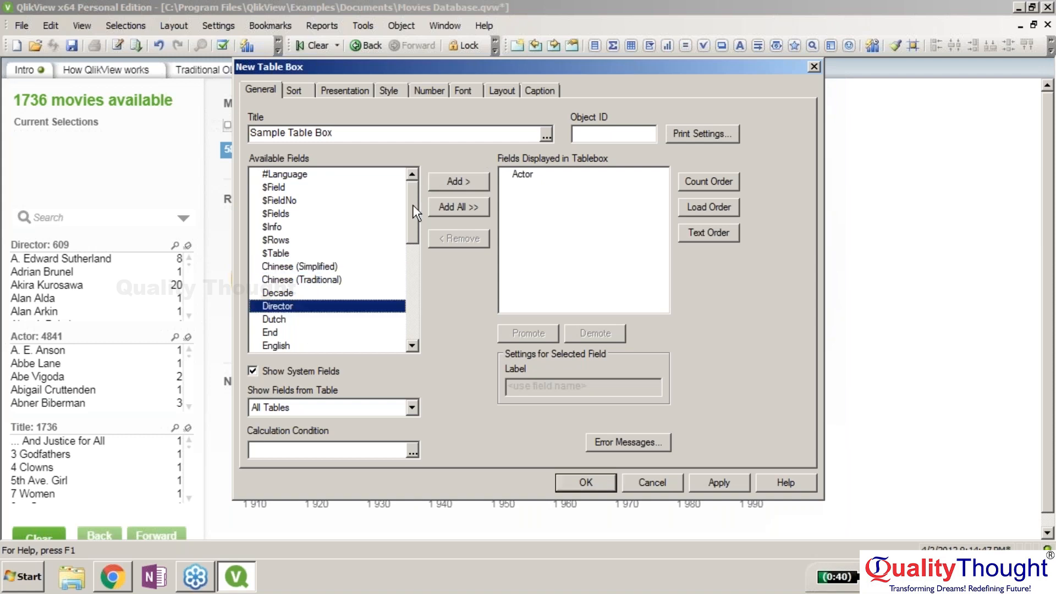
left_click(458, 181)
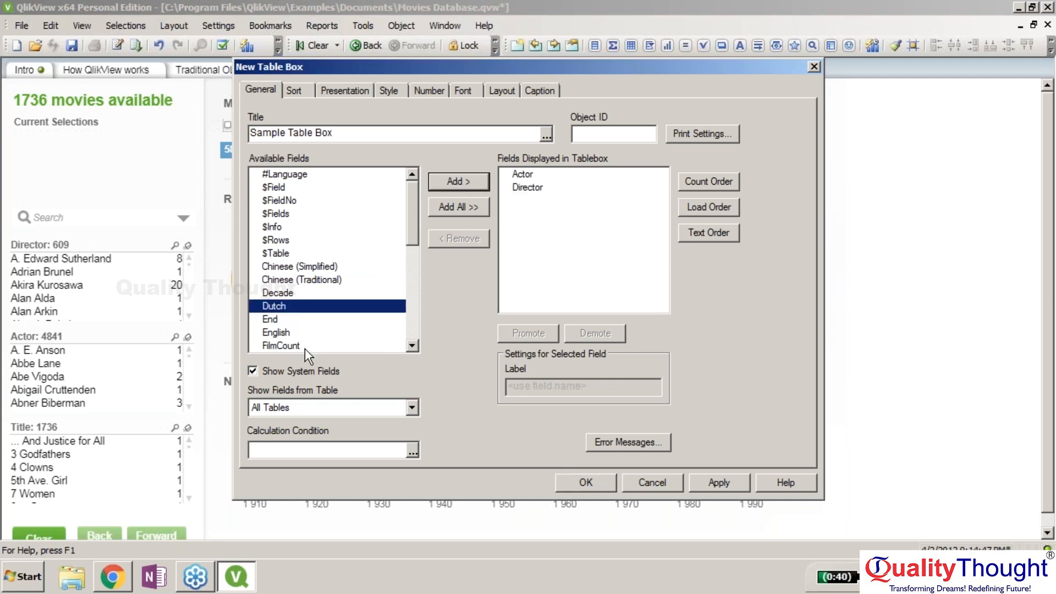
left_click(305, 346)
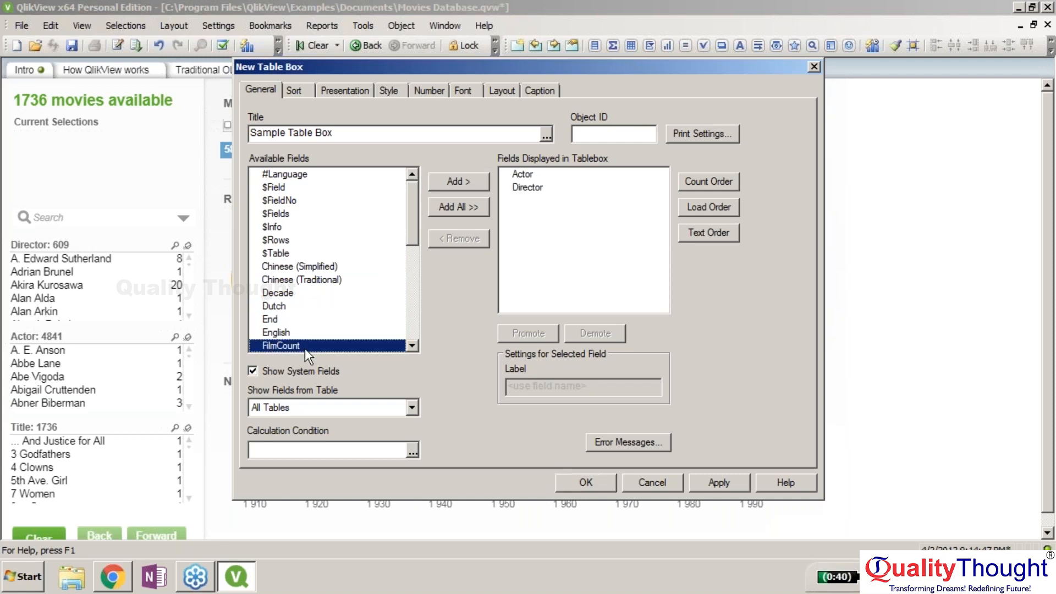
left_click(461, 183)
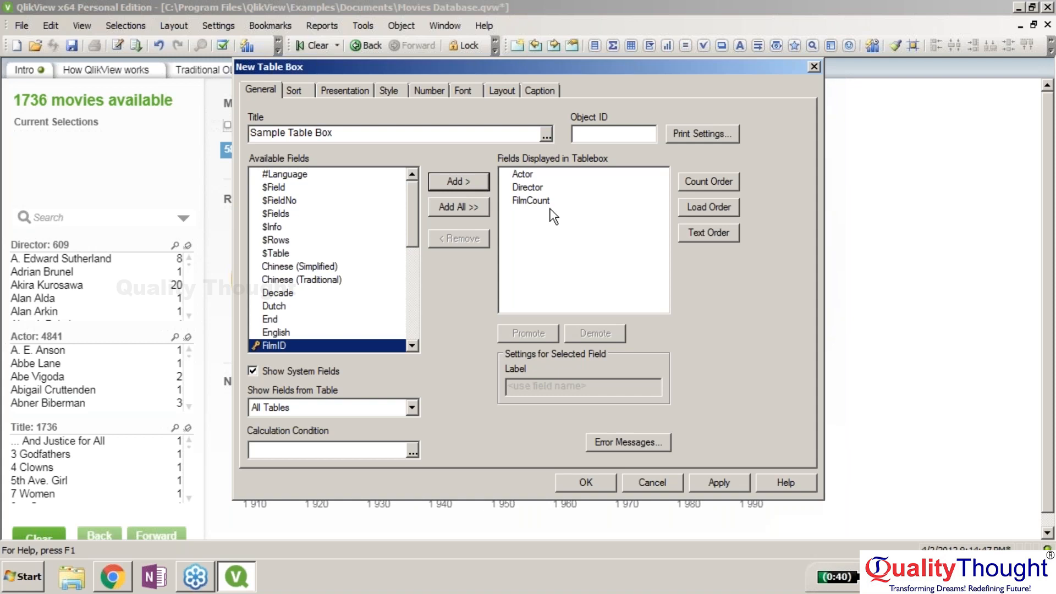
left_click(586, 482)
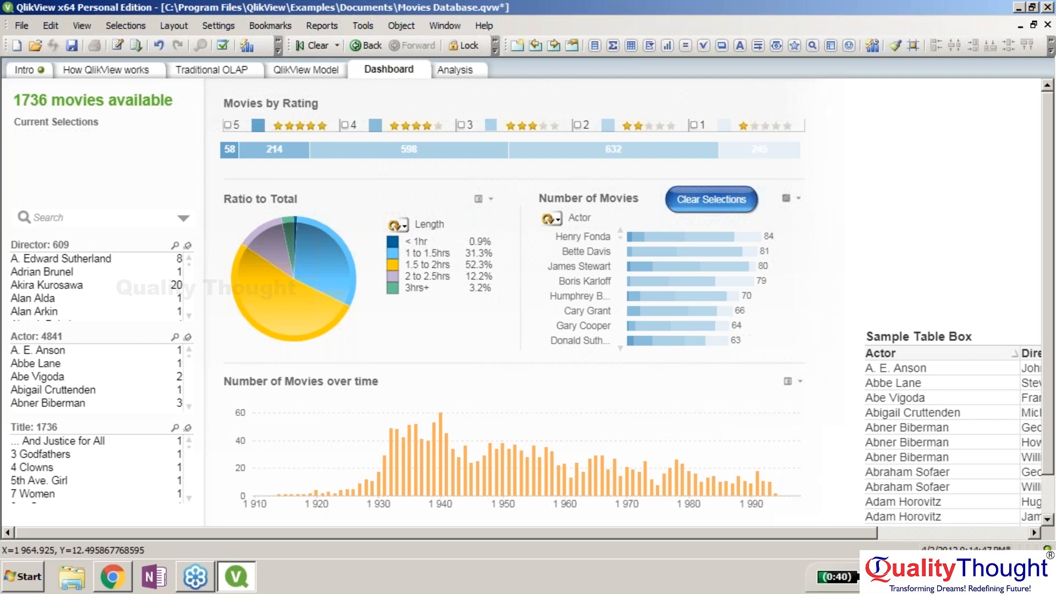
Move the Sample Table Box into the empty area beside the dashboard charts and minimize it
left_click_drag(930, 335, 611, 179)
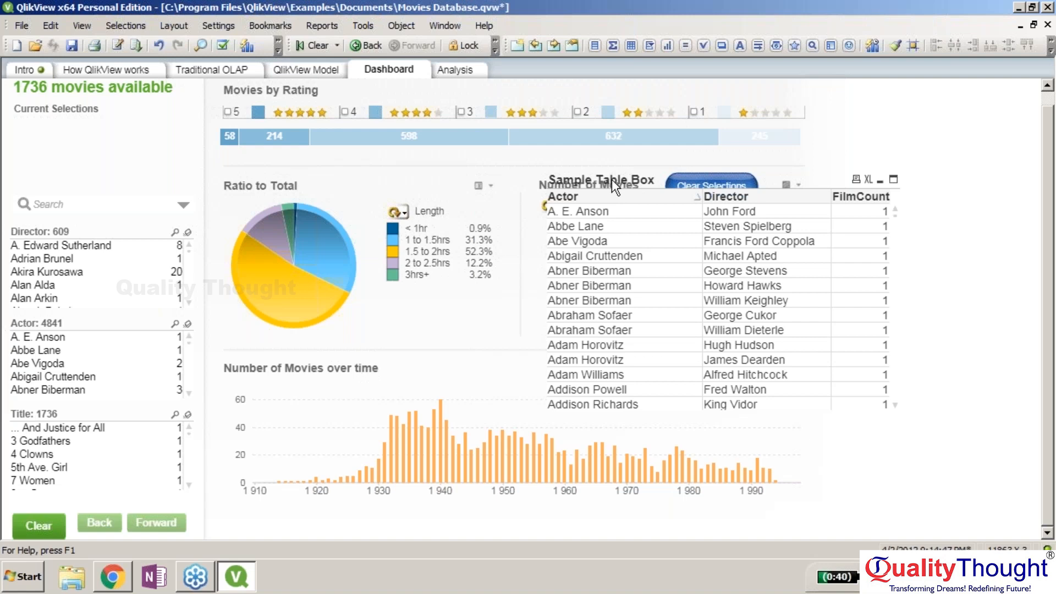
left_click_drag(611, 180, 533, 147)
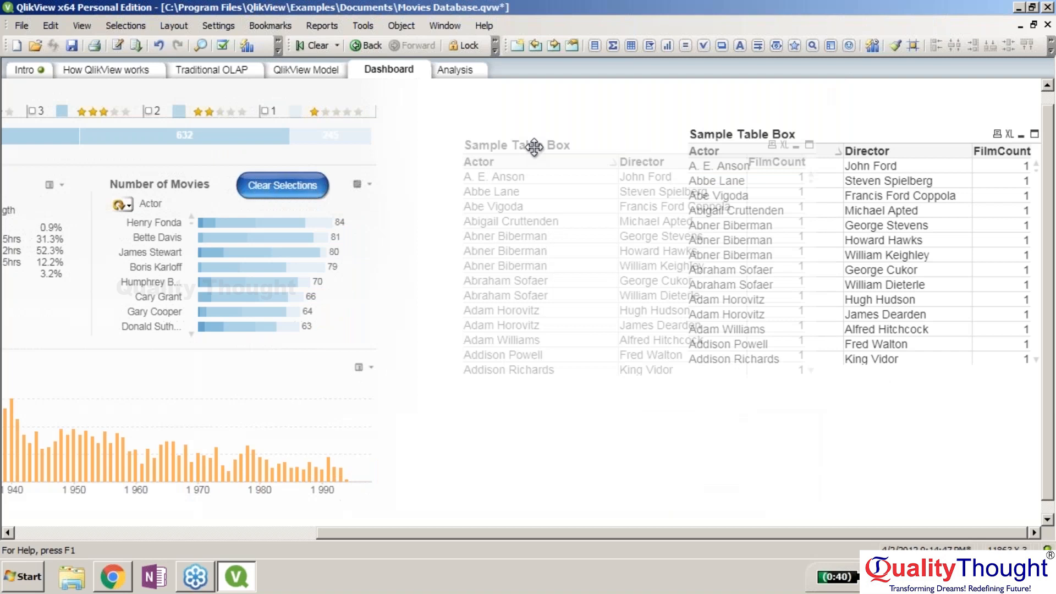
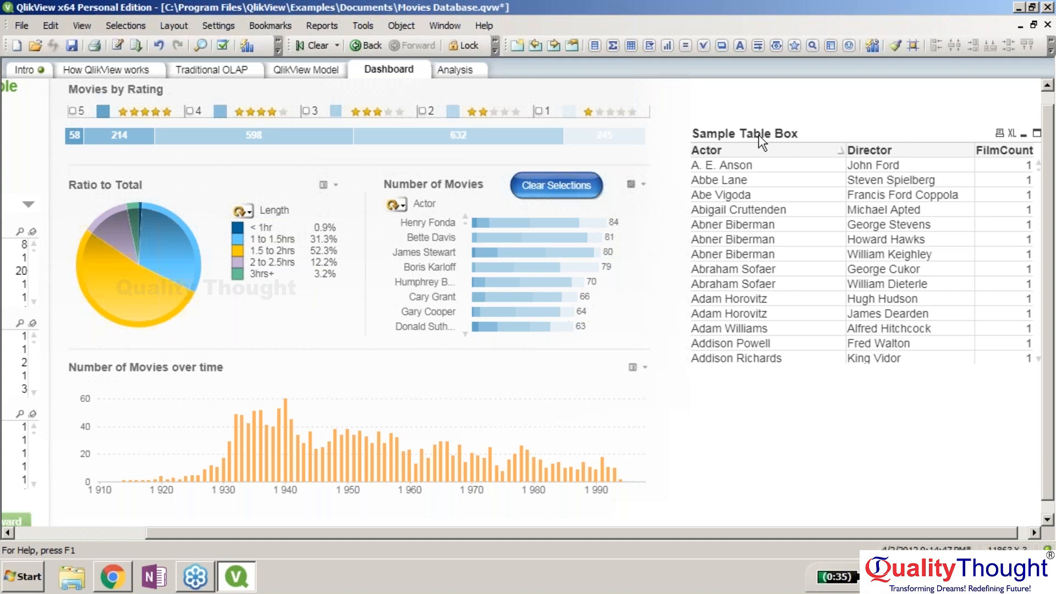
double_click(758, 135)
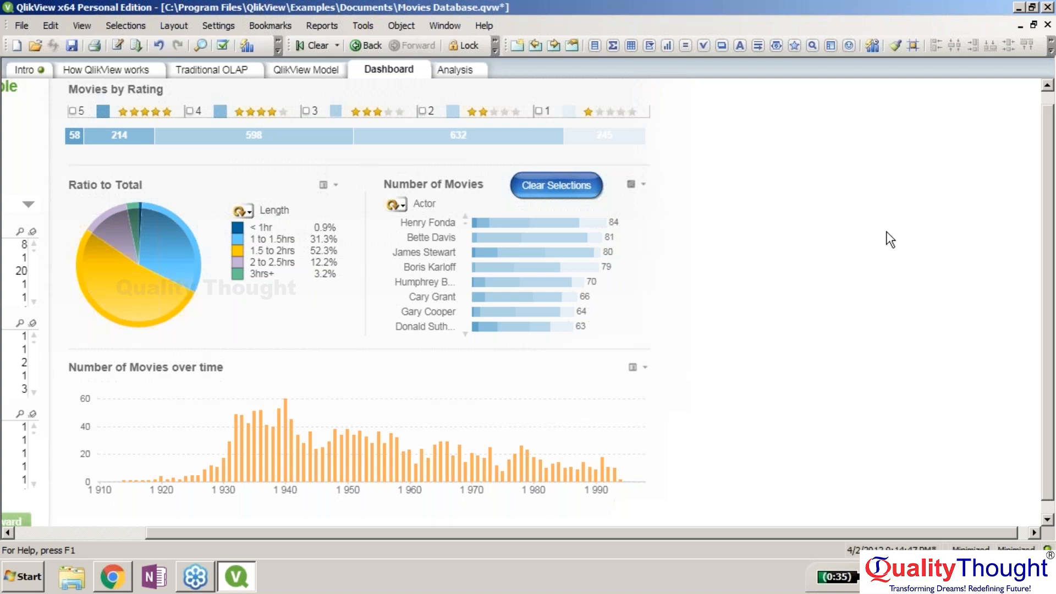
Start a new line/arrow object with vertical orientation and view the line styles, keeping the solid one
right_click(873, 157)
mouse_move(933, 203)
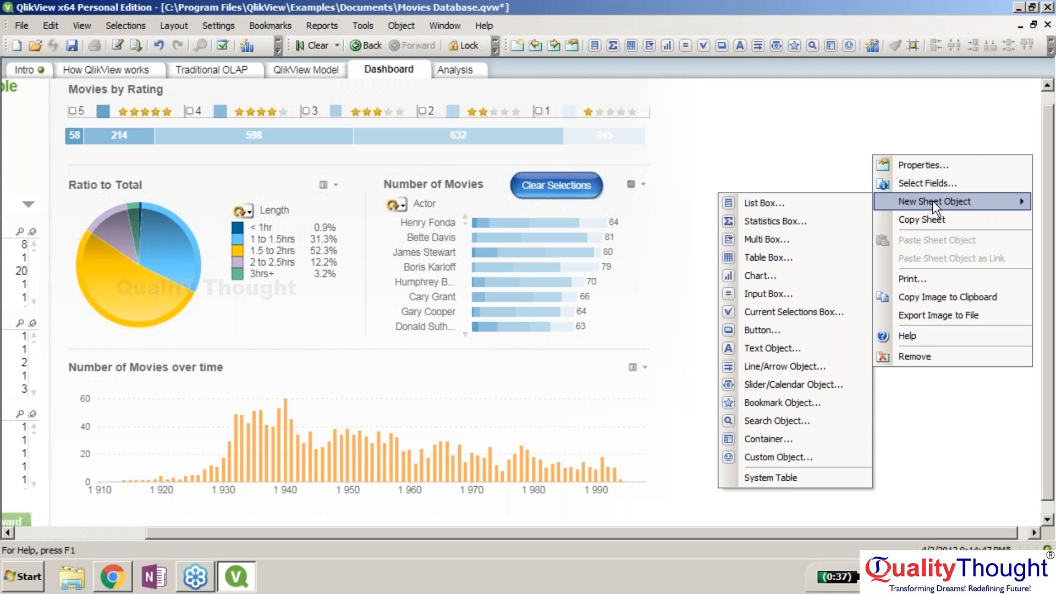
left_click(784, 366)
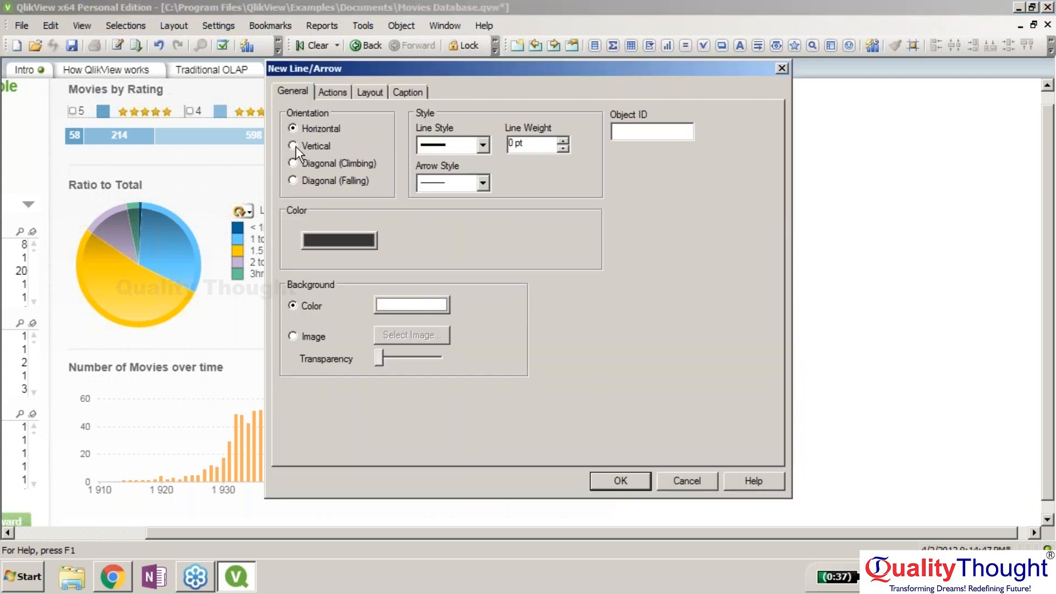
left_click(483, 144)
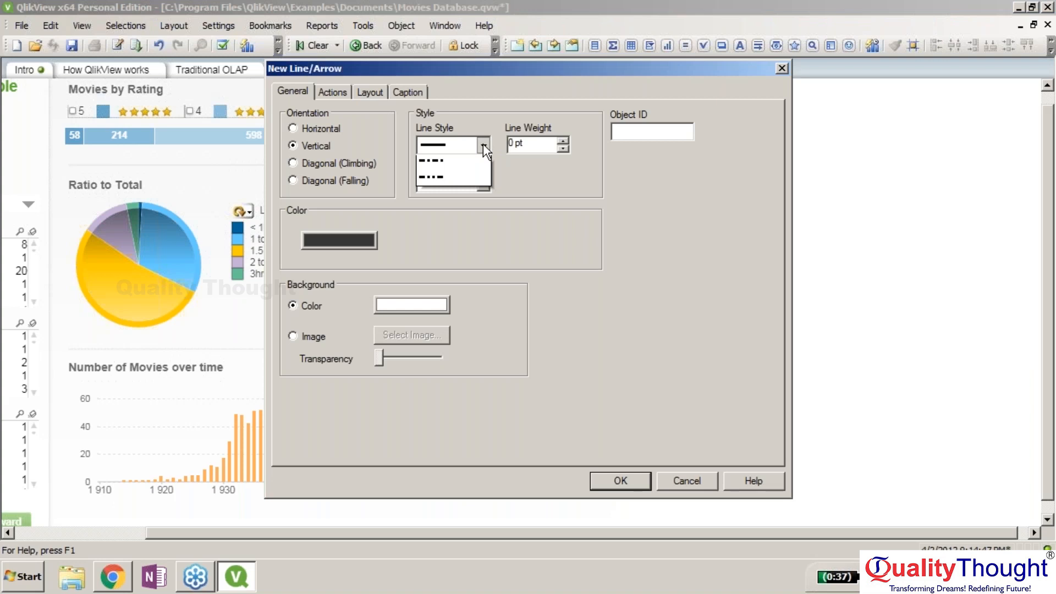
left_click(483, 144)
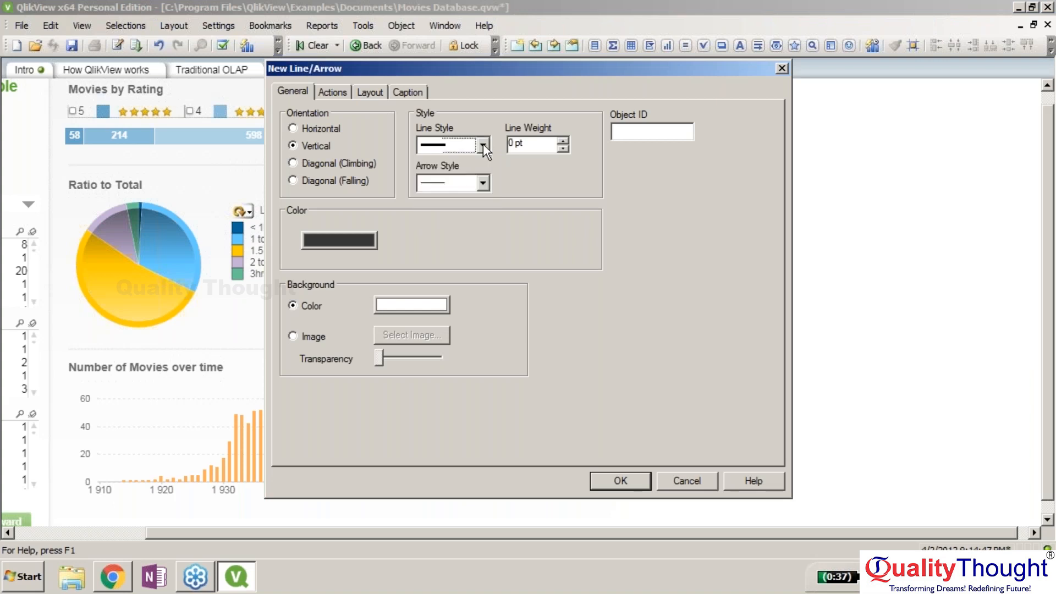
left_click(485, 144)
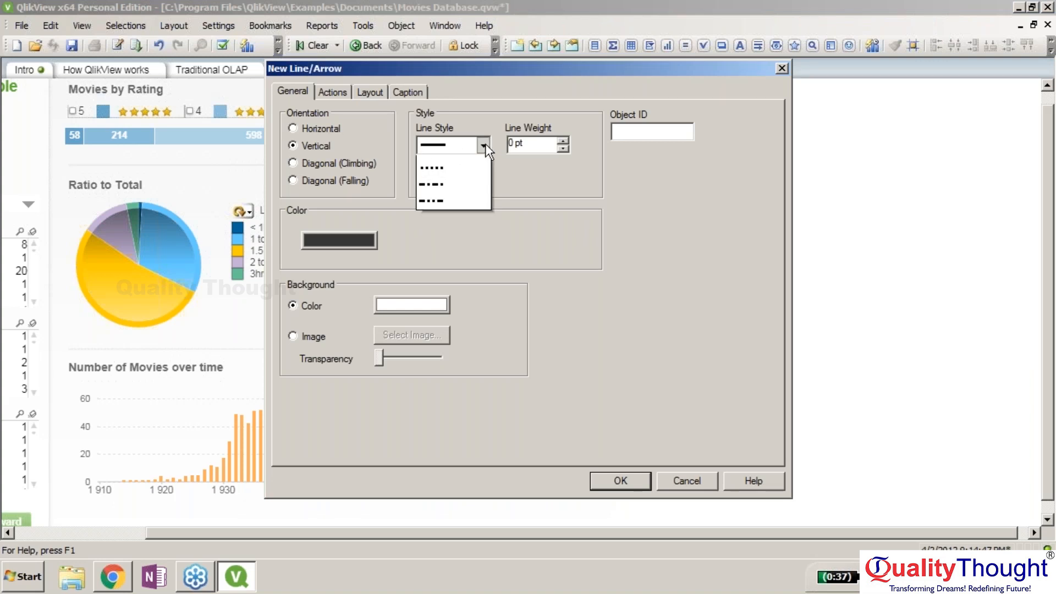
left_click(576, 167)
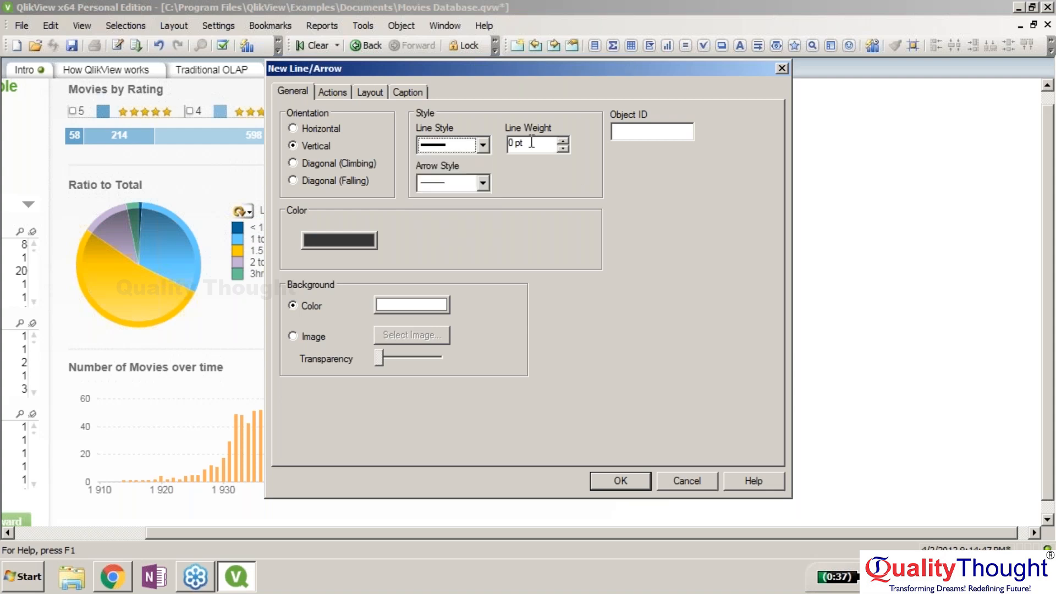
Set the line weight to 3 pt with the plain arrow style without arrowheads and create the line
left_click(561, 141)
left_click(561, 141)
left_click(562, 142)
left_click(481, 184)
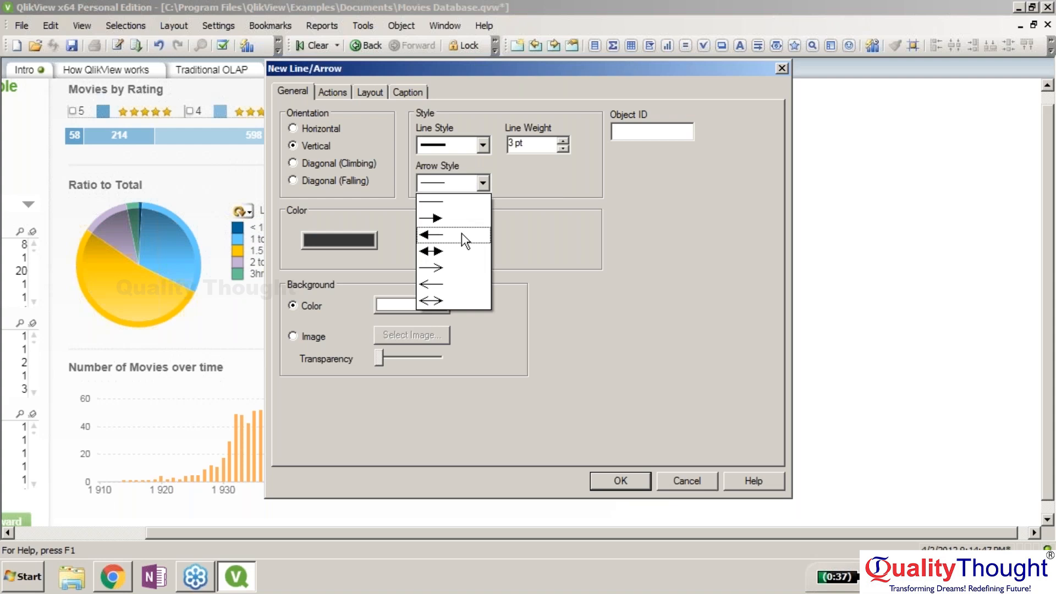
left_click(456, 202)
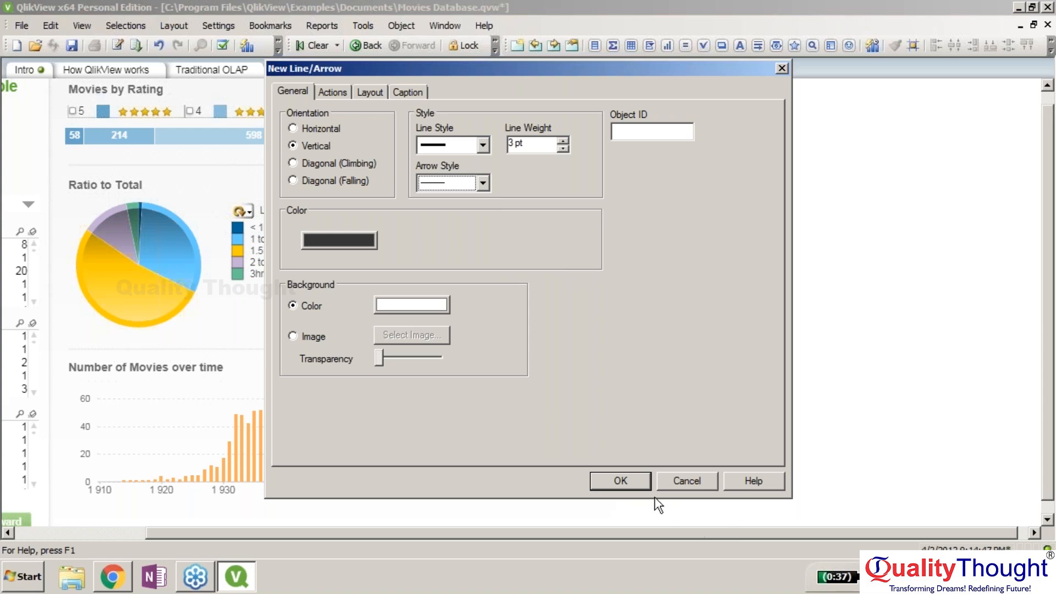
left_click(634, 482)
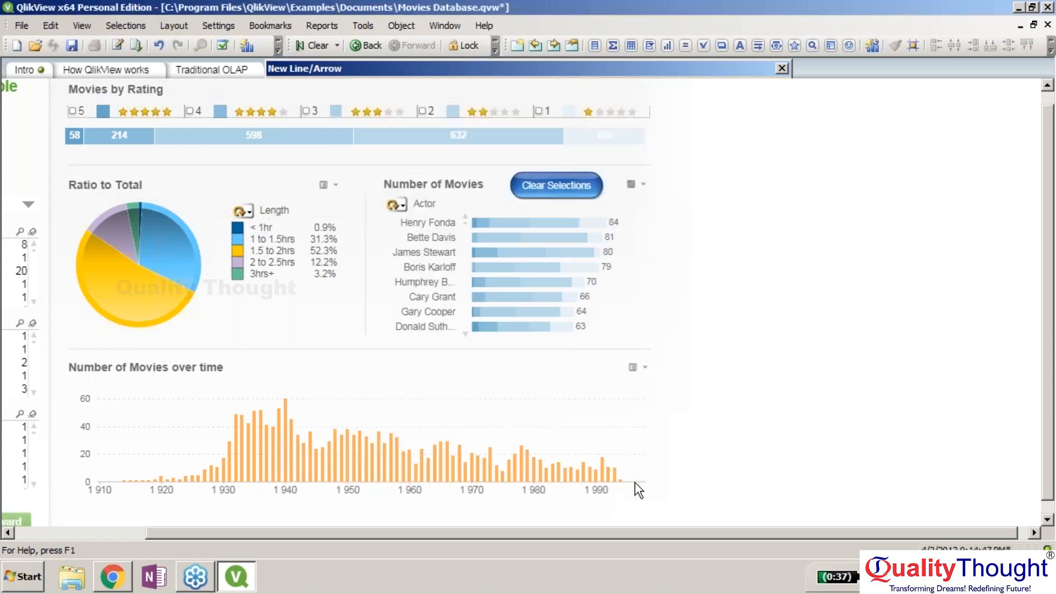
Move the vertical line into the empty area beside the charts and stretch it to about the dashboard's full height
left_click_drag(930, 182, 704, 162)
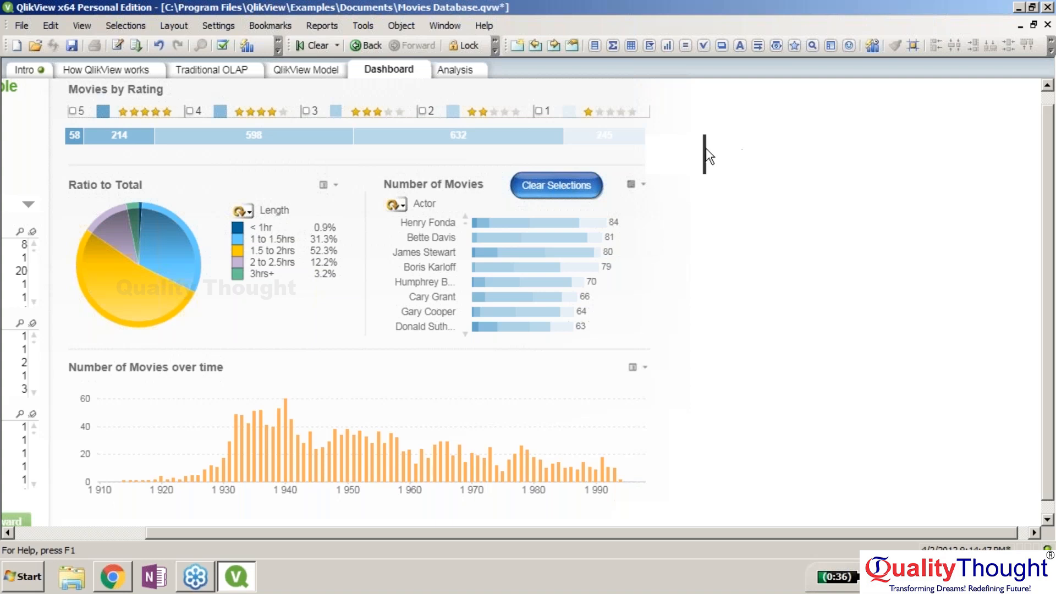
left_click_drag(704, 146, 692, 137)
left_click_drag(692, 136, 611, 139)
left_click_drag(611, 139, 740, 492)
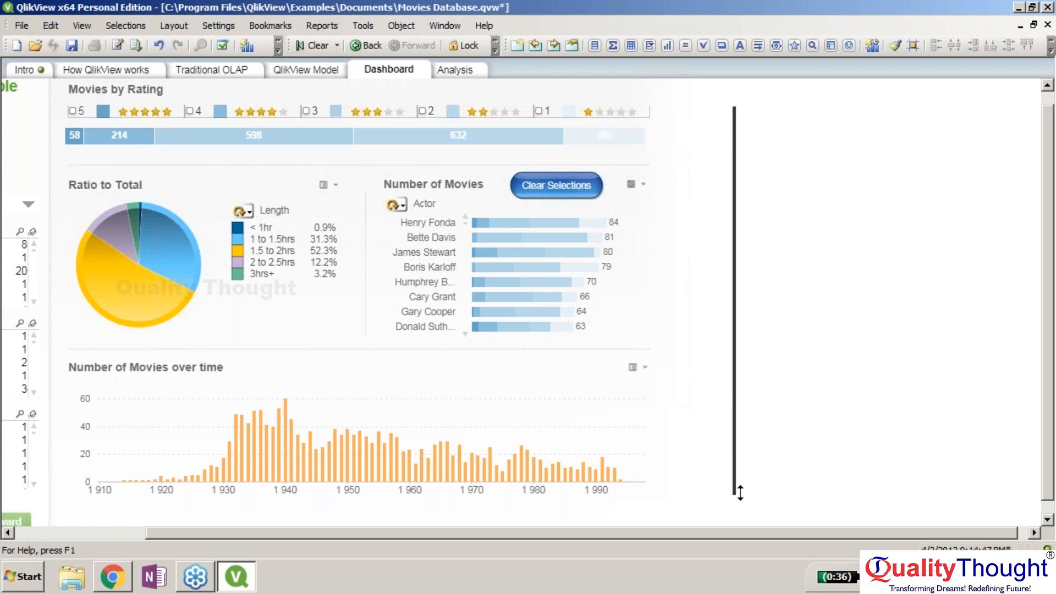
left_click(824, 310)
Shorten the vertical line and place it as a divider between the Ratio to Total and Number of Movies charts
left_click_drag(734, 495, 732, 286)
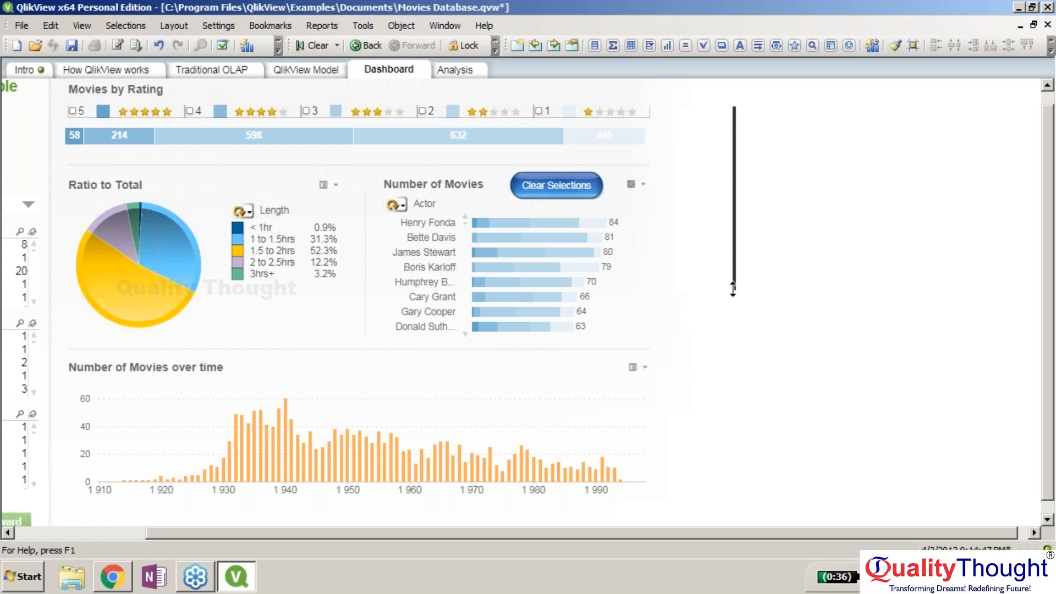
left_click_drag(734, 248, 370, 338)
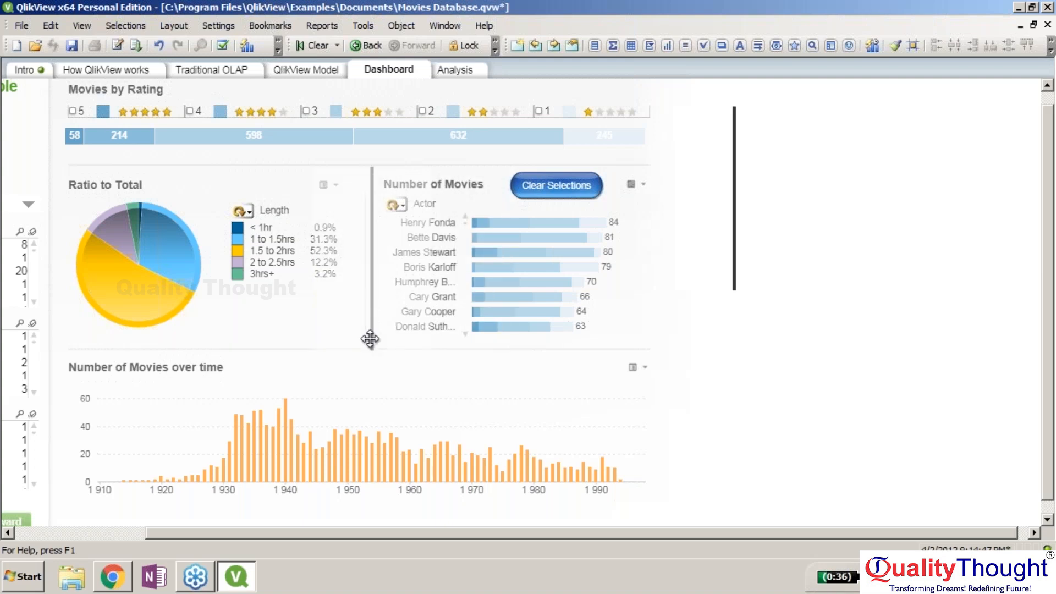
left_click_drag(370, 339, 366, 339)
Review the background colour and transparency settings in the divider line's properties and close them without further changes
right_click(367, 339)
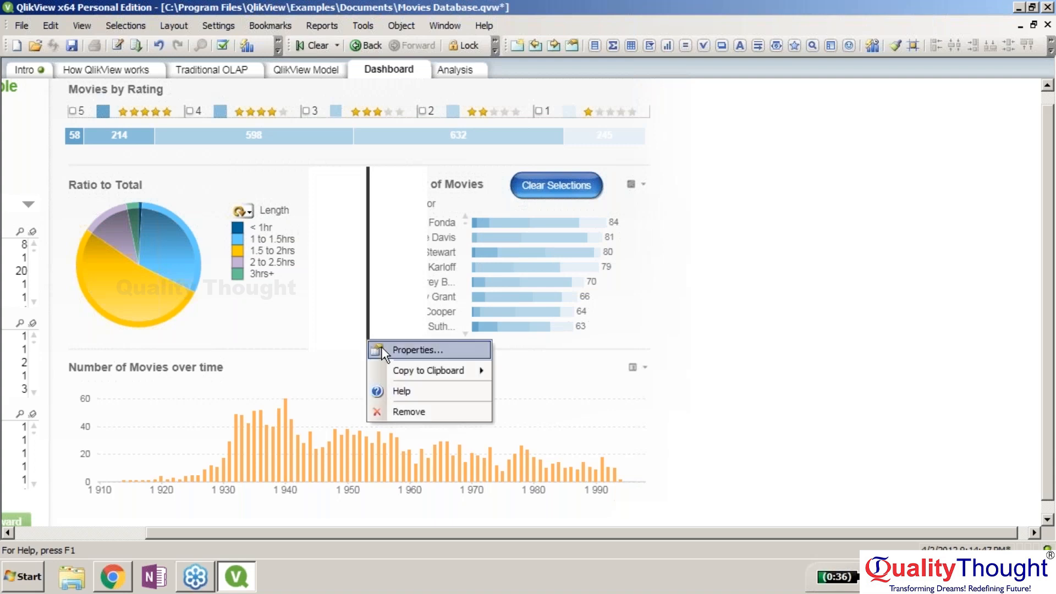
left_click(381, 349)
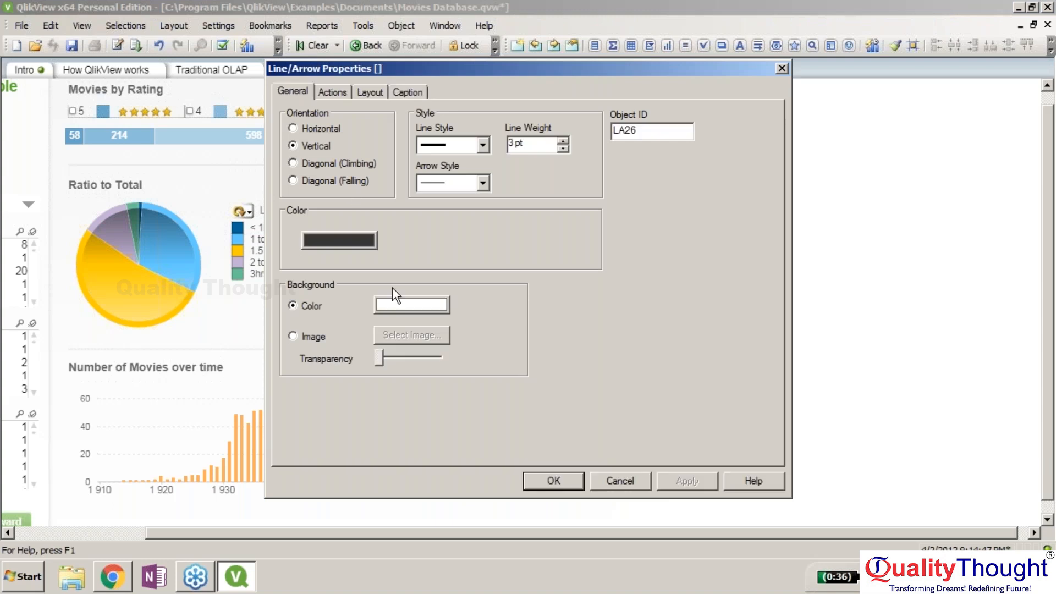
left_click(395, 311)
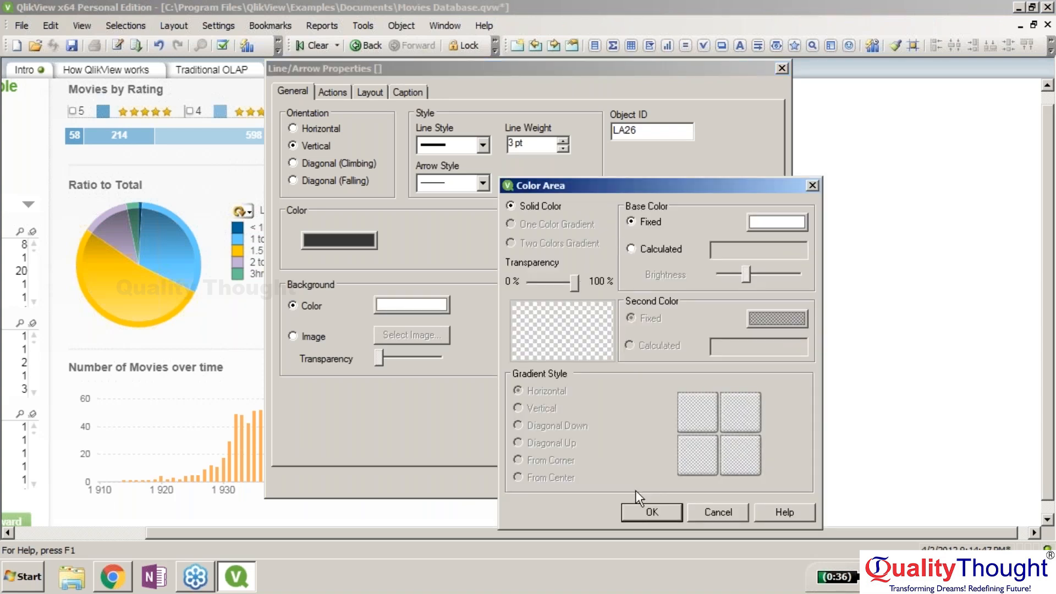
left_click(641, 510)
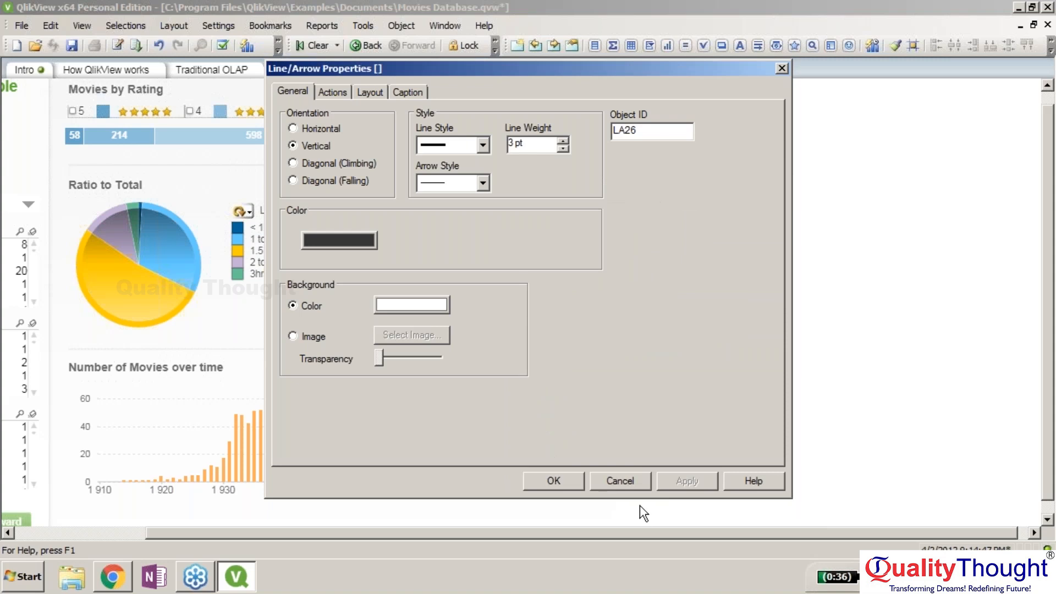
left_click(621, 483)
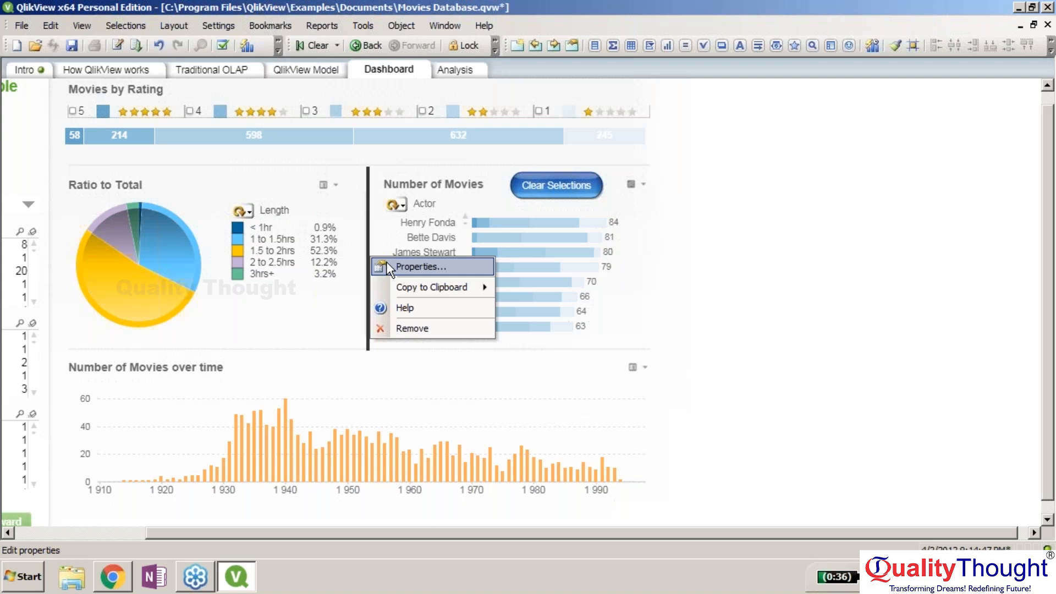
Open the divider line's layout properties, try a Medium shadow intensity, and set it to Soft
left_click(389, 268)
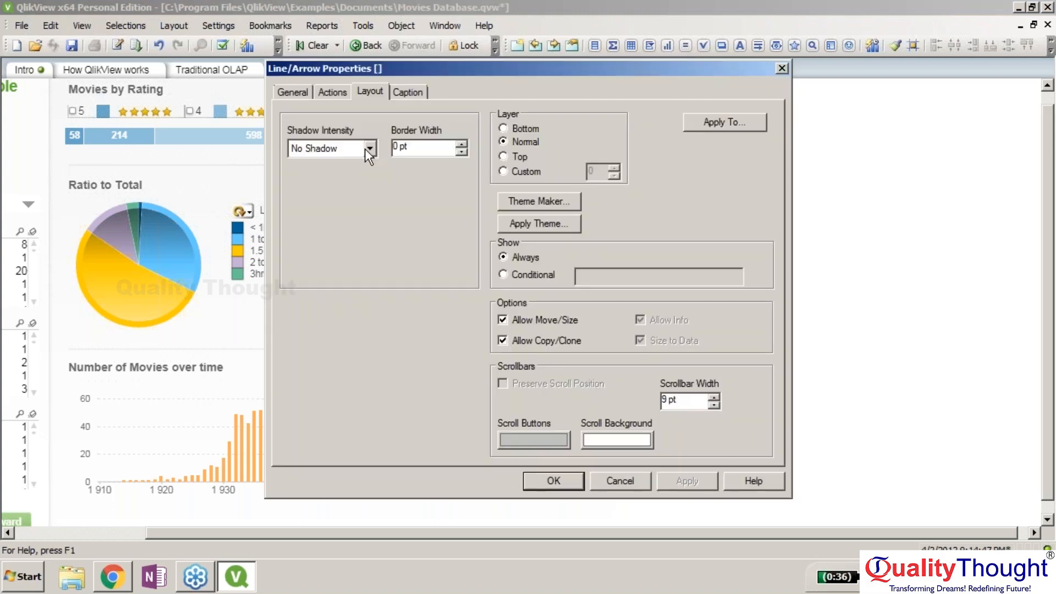
left_click(365, 148)
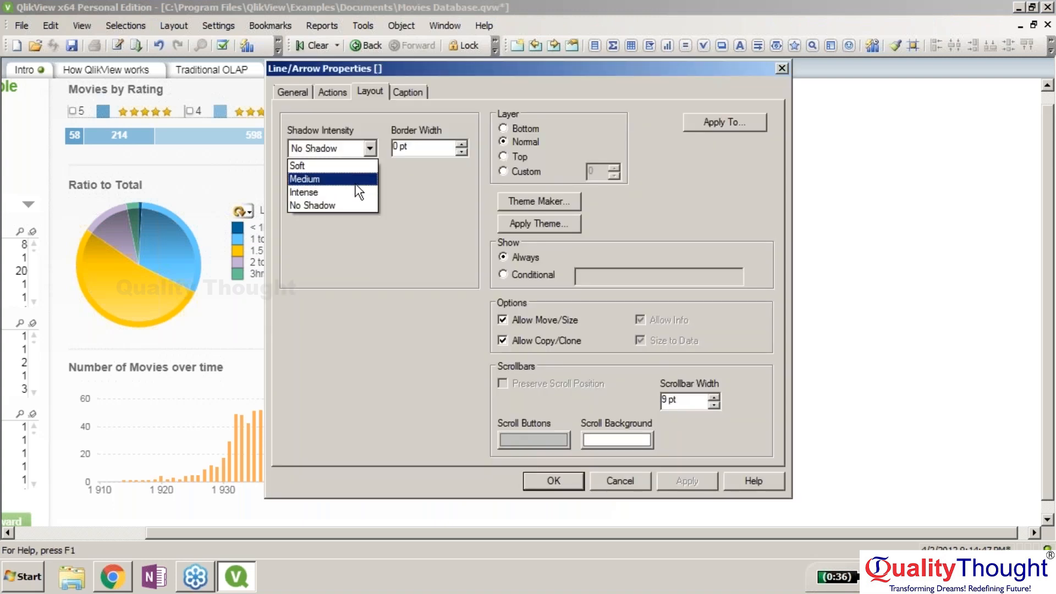
left_click(358, 182)
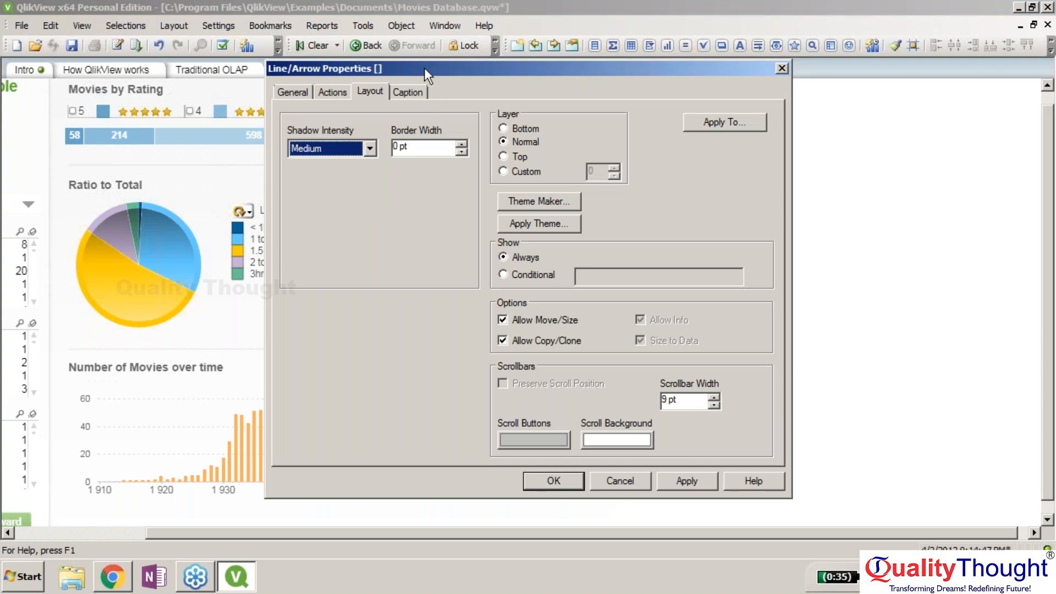
left_click_drag(424, 68, 437, 66)
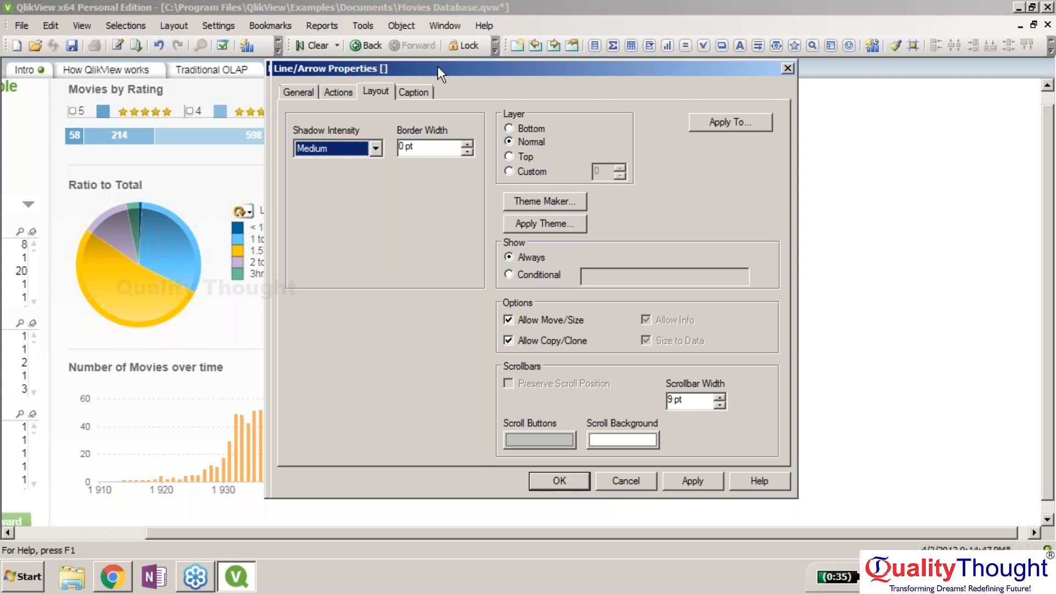
left_click_drag(437, 66, 594, 42)
left_click(517, 124)
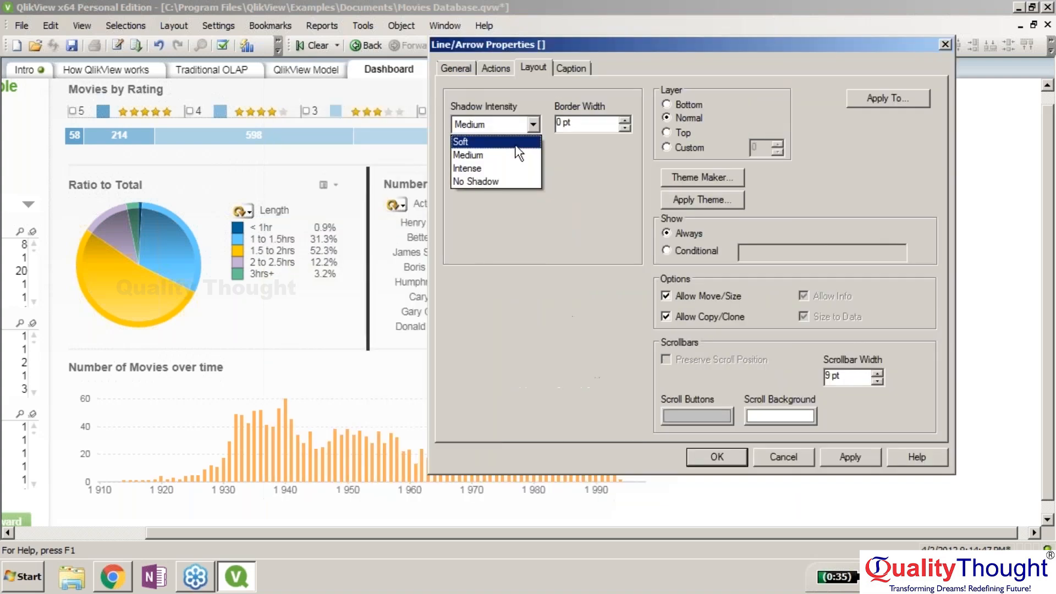
left_click(517, 143)
Try the Conditional show option, return it to Always, disallow moving and sizing the line, and confirm the properties
left_click(666, 250)
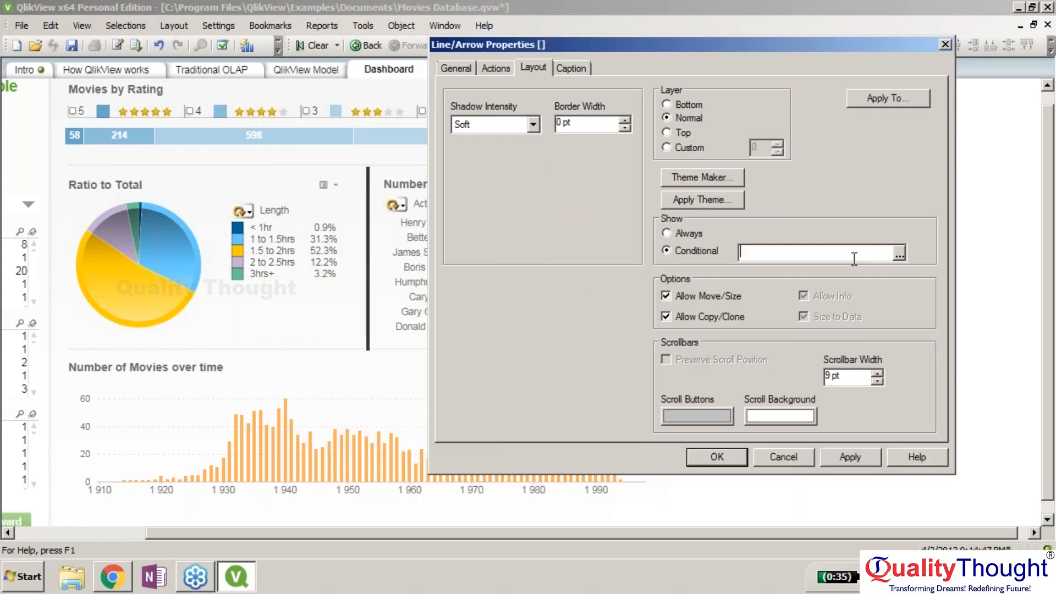
left_click(691, 234)
left_click(721, 457)
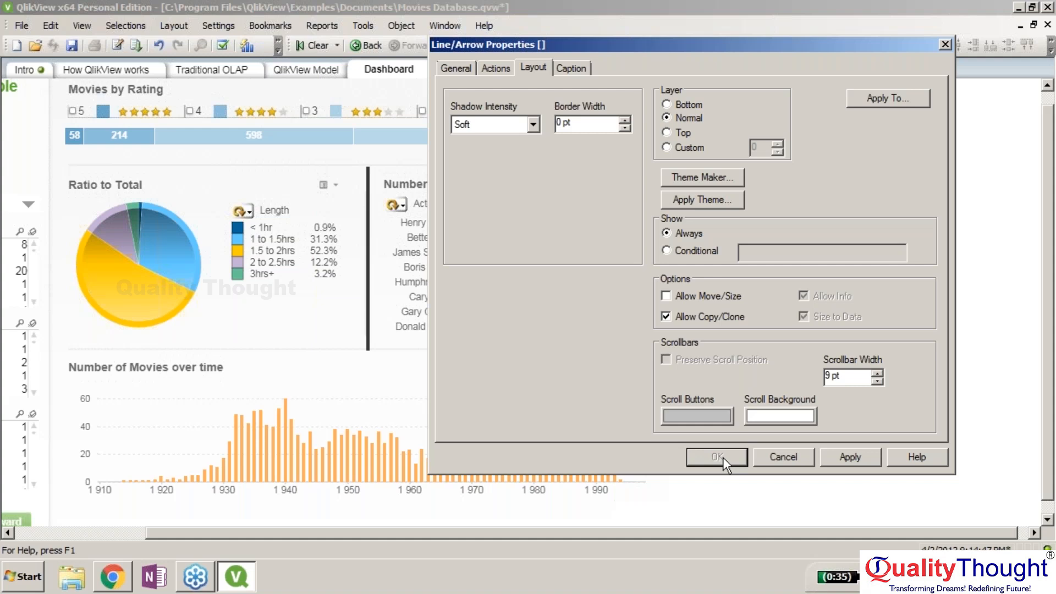
left_click(722, 457)
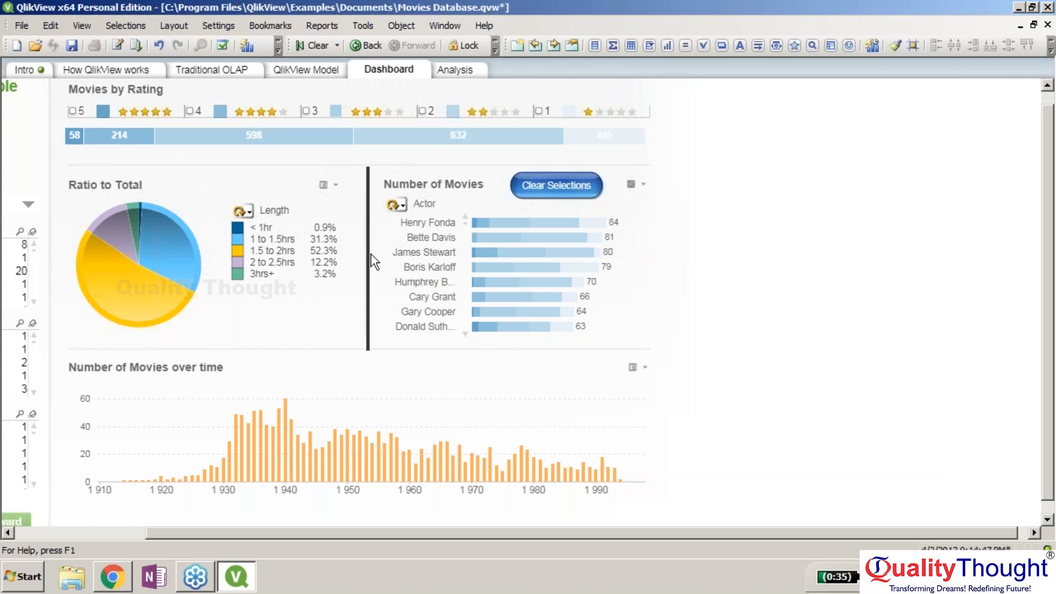
Give the divider line the caption title "Line Object" with Wrap Text turned on, and confirm its properties
double_click(370, 253)
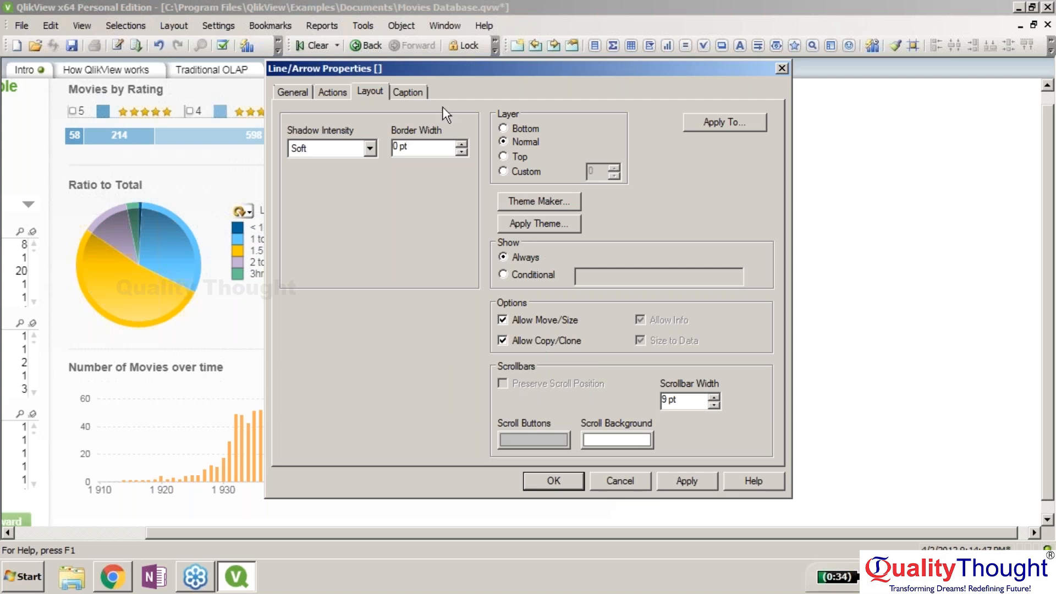
left_click(417, 95)
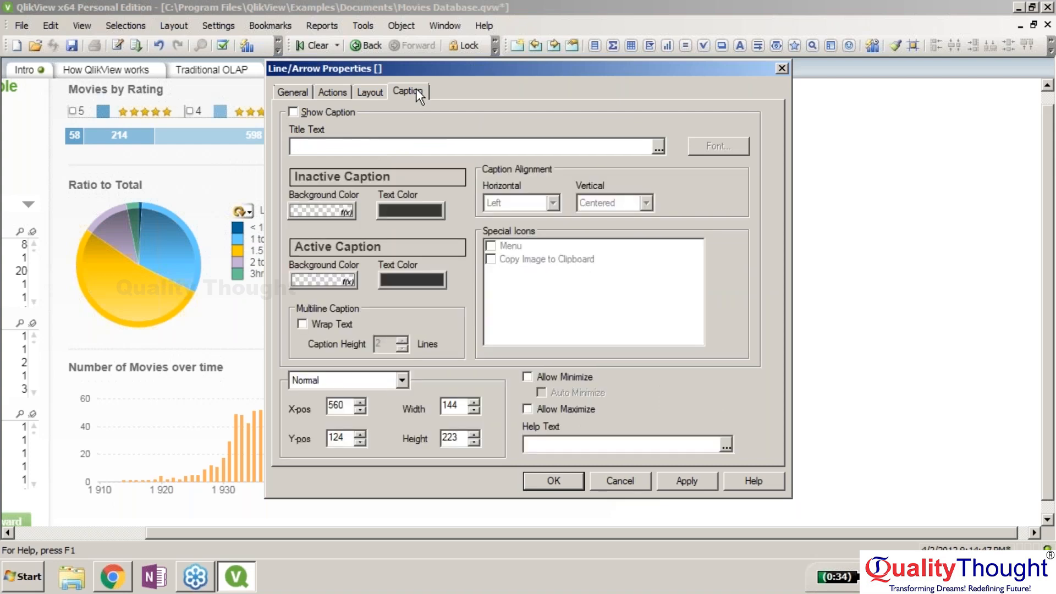
left_click(319, 146)
type("Li")
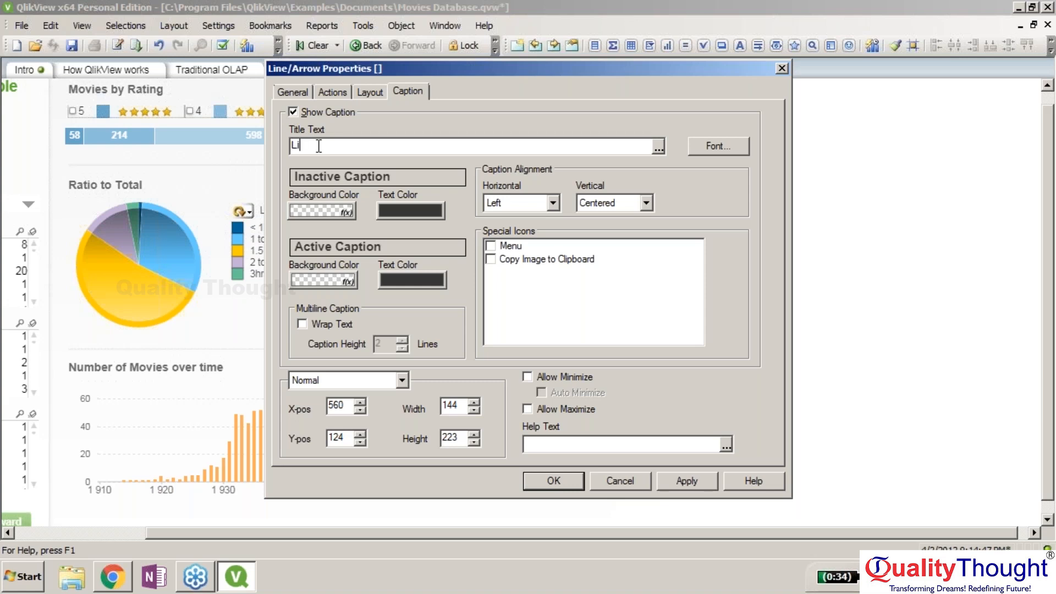
type("ne Object")
left_click(303, 324)
left_click(674, 482)
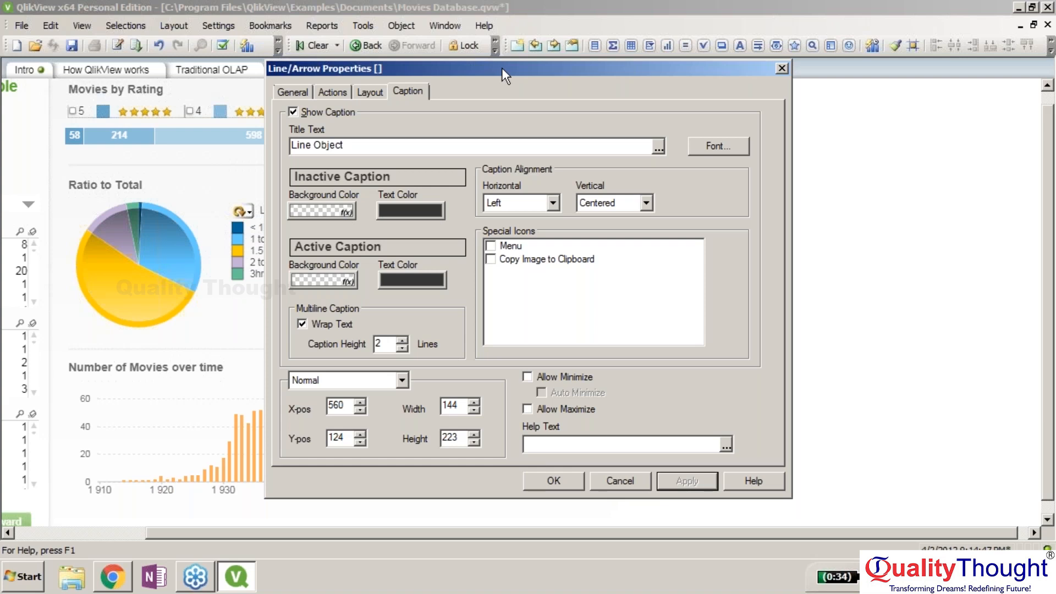
left_click_drag(501, 68, 519, 67)
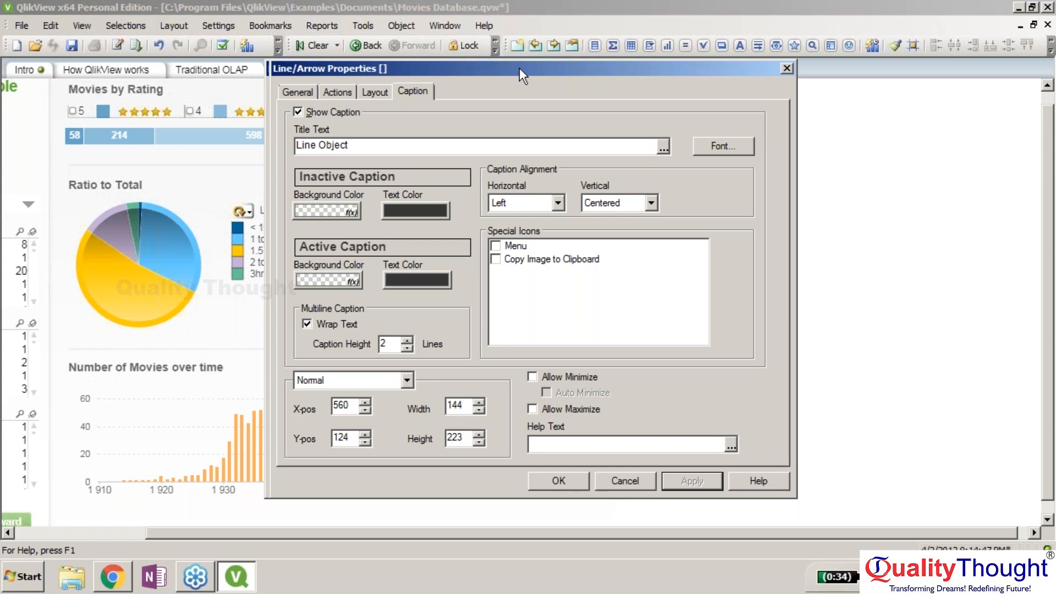
left_click_drag(519, 68, 837, 61)
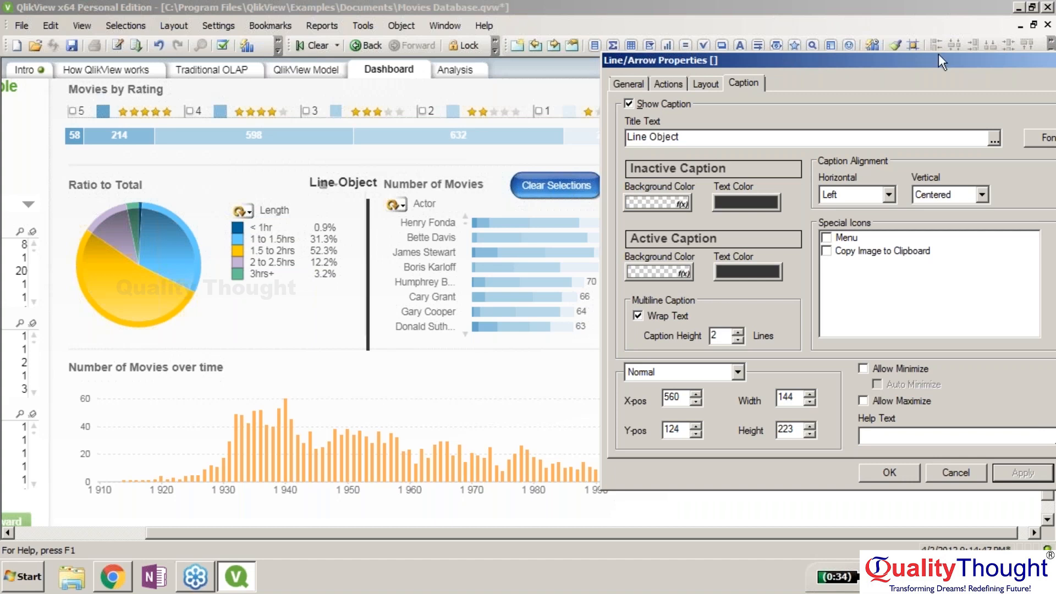
left_click_drag(938, 54, 769, 92)
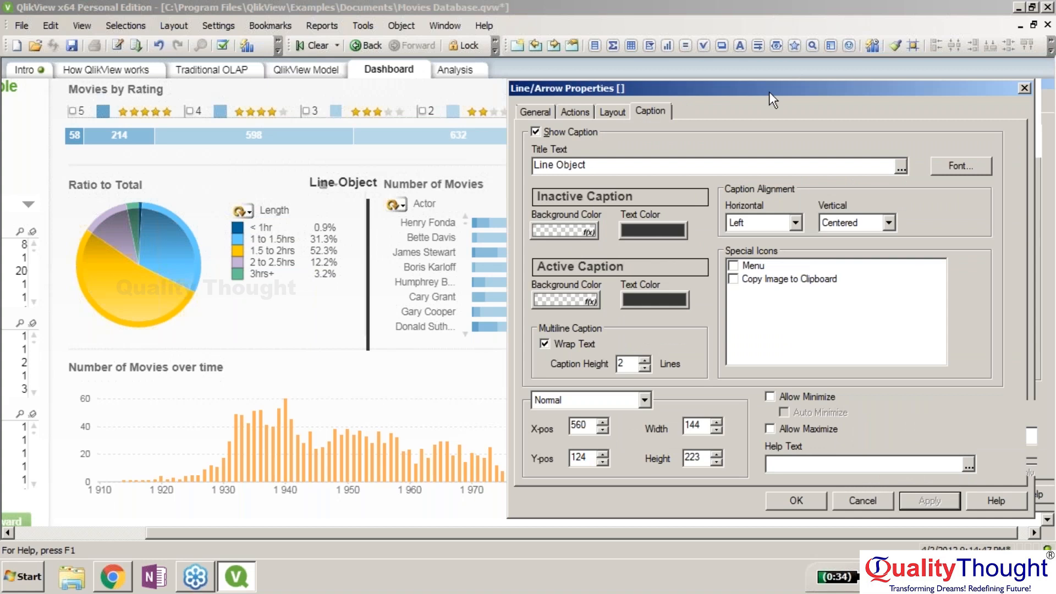
key("Return")
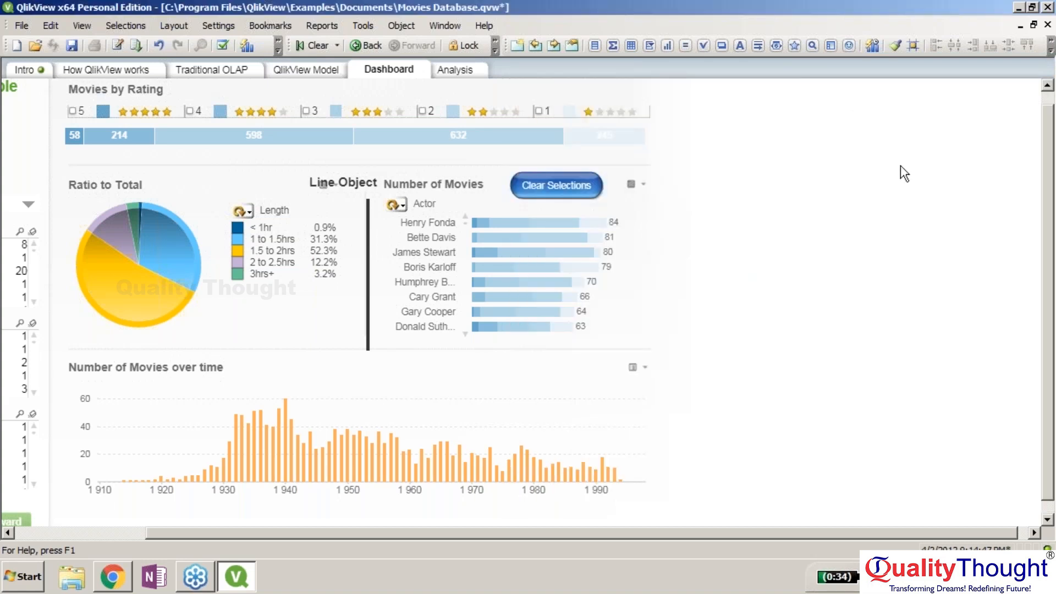
Create a bookmark object titled "BookMark" and place it in the empty area beside the dashboard charts
right_click(899, 165)
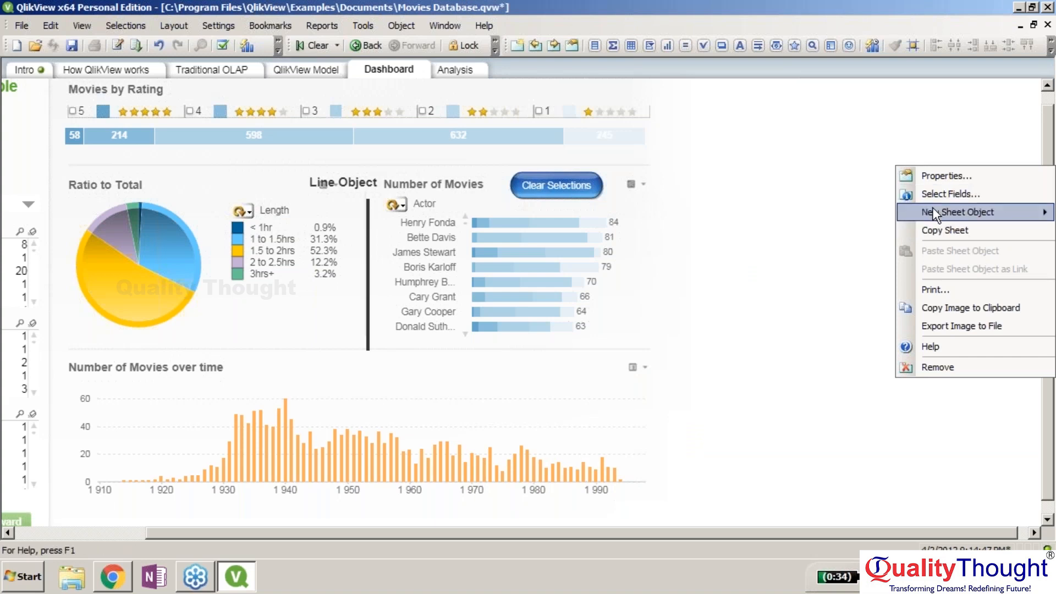
mouse_move(932, 206)
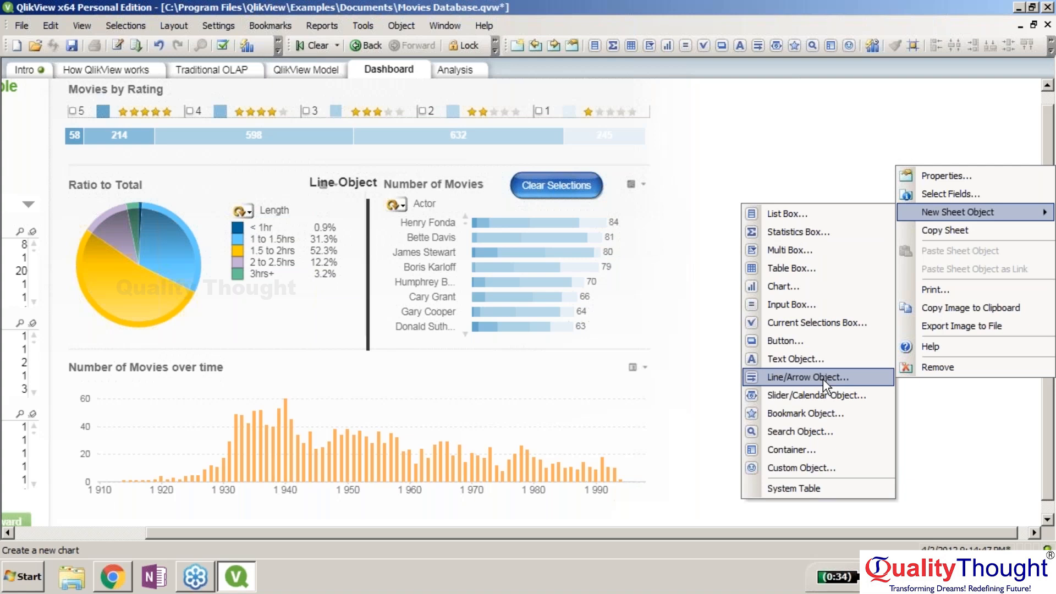
left_click(806, 412)
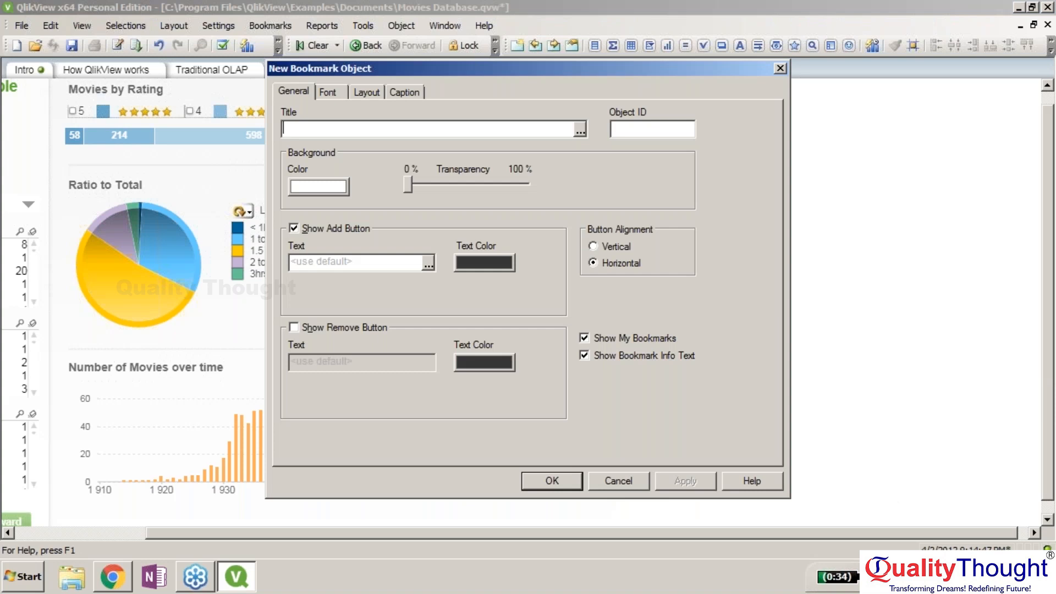
left_click_drag(632, 68, 740, 67)
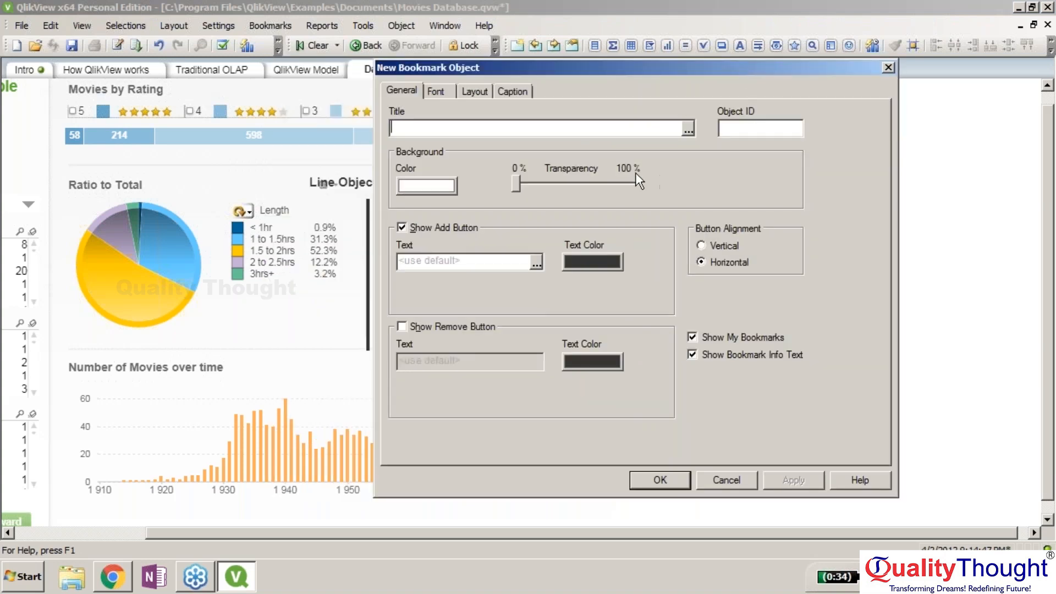
type("BookMark")
left_click(656, 479)
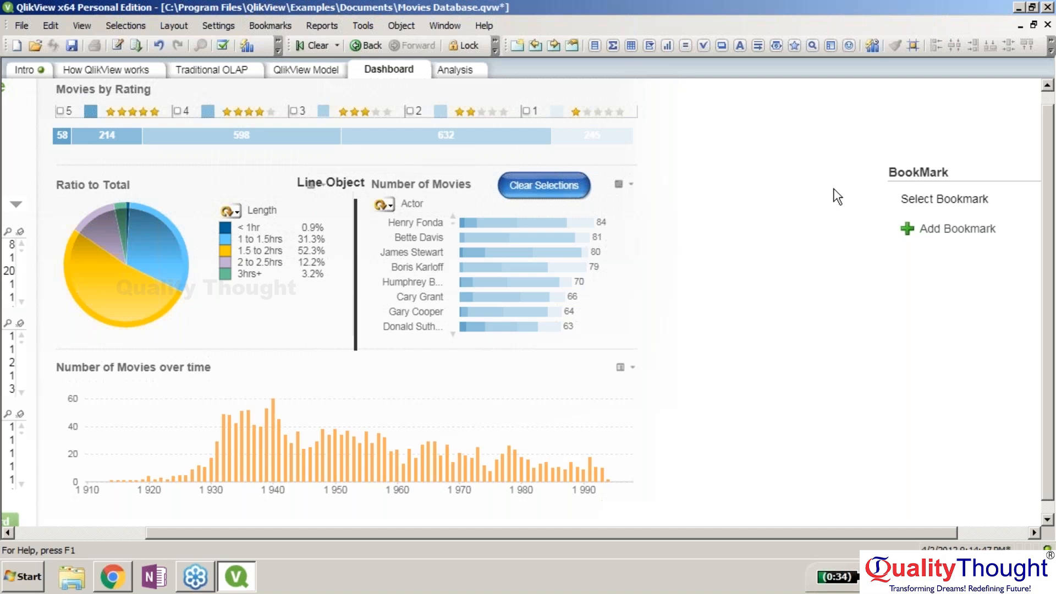
left_click_drag(833, 189, 834, 163)
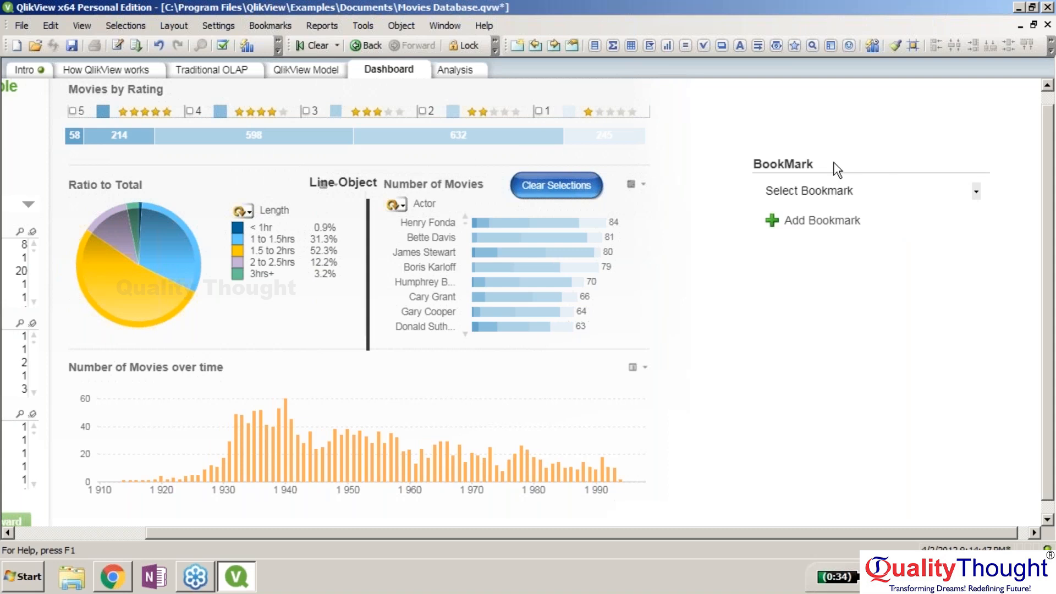
left_click_drag(834, 163, 811, 148)
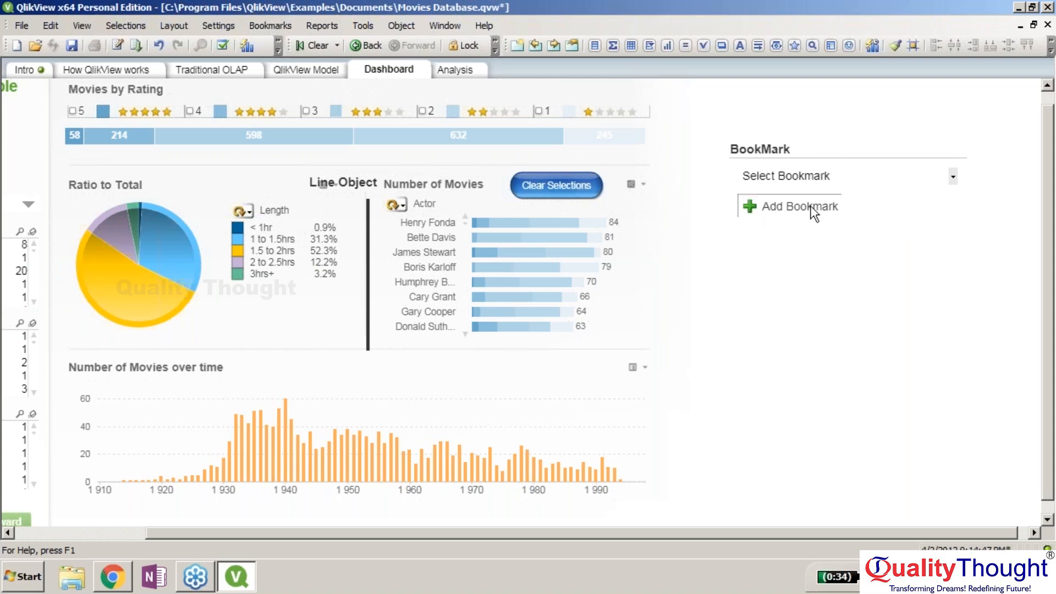
Add a document bookmark named 2/28/2019 - 1 including selections, and pick it in the bookmark object
left_click(813, 212)
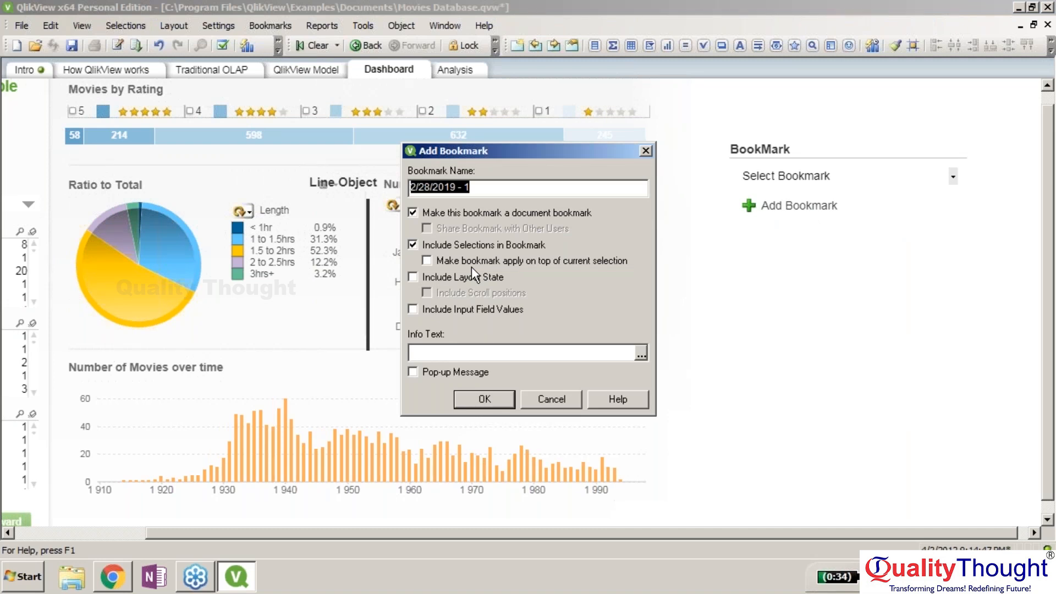
key("Return")
left_click(820, 207)
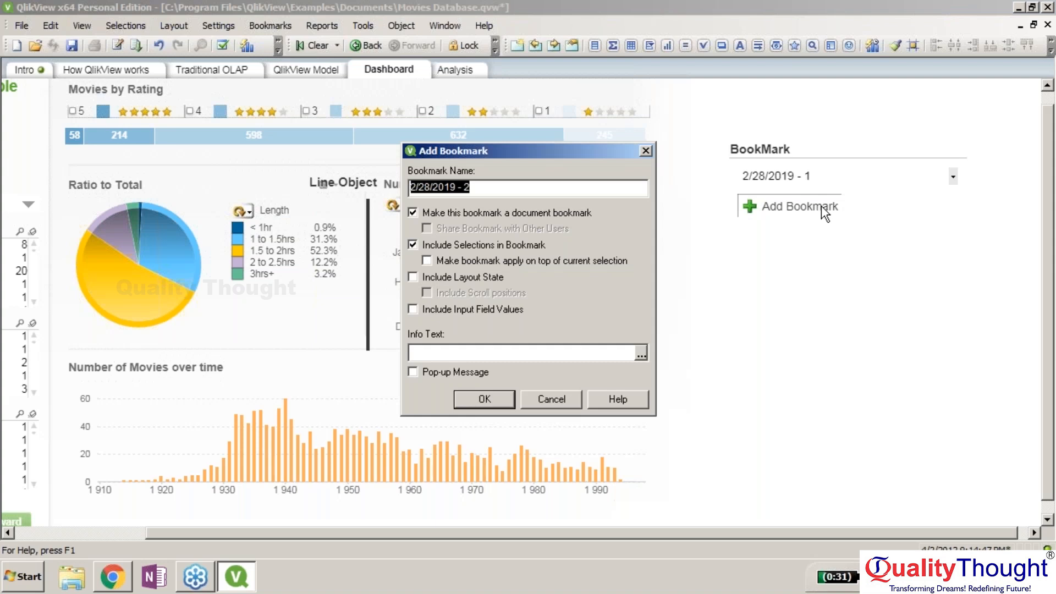
key("Return")
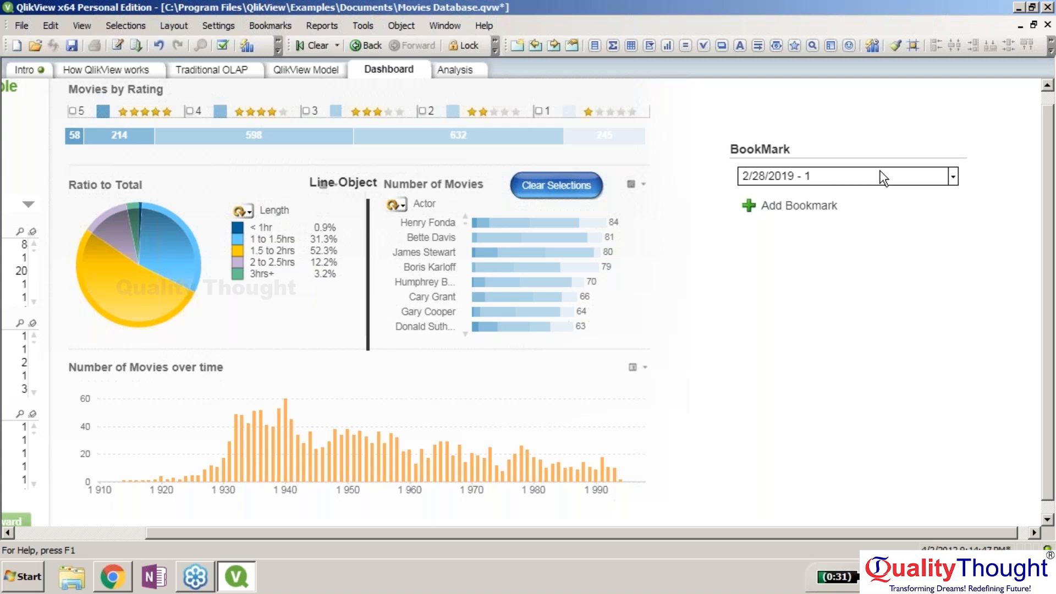
left_click(880, 172)
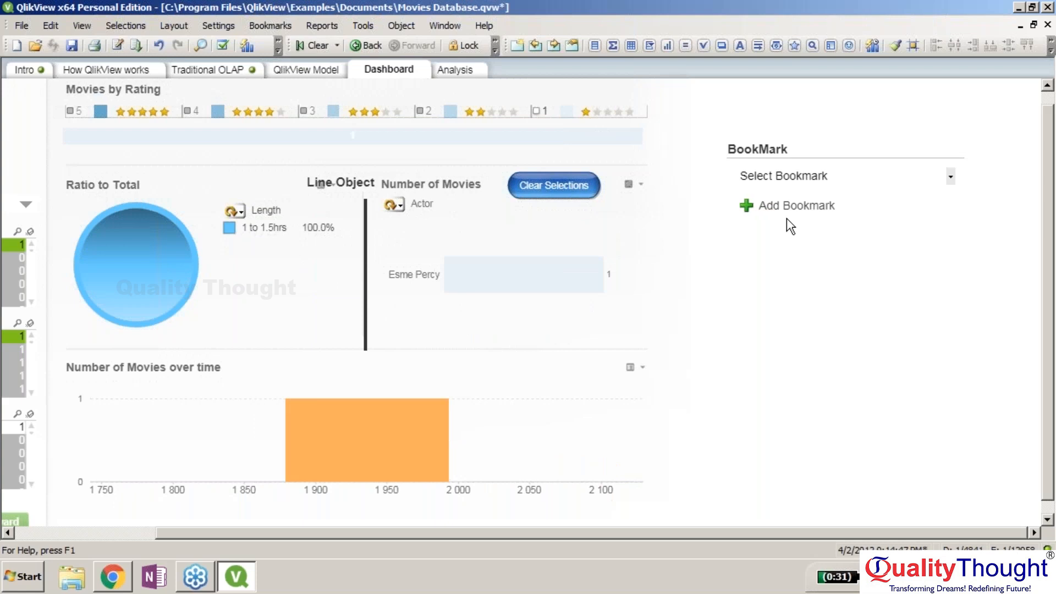
Add a document bookmark named 2/28/2019 - 1 that includes the filtered movie selections, without adding a second one
left_click(787, 218)
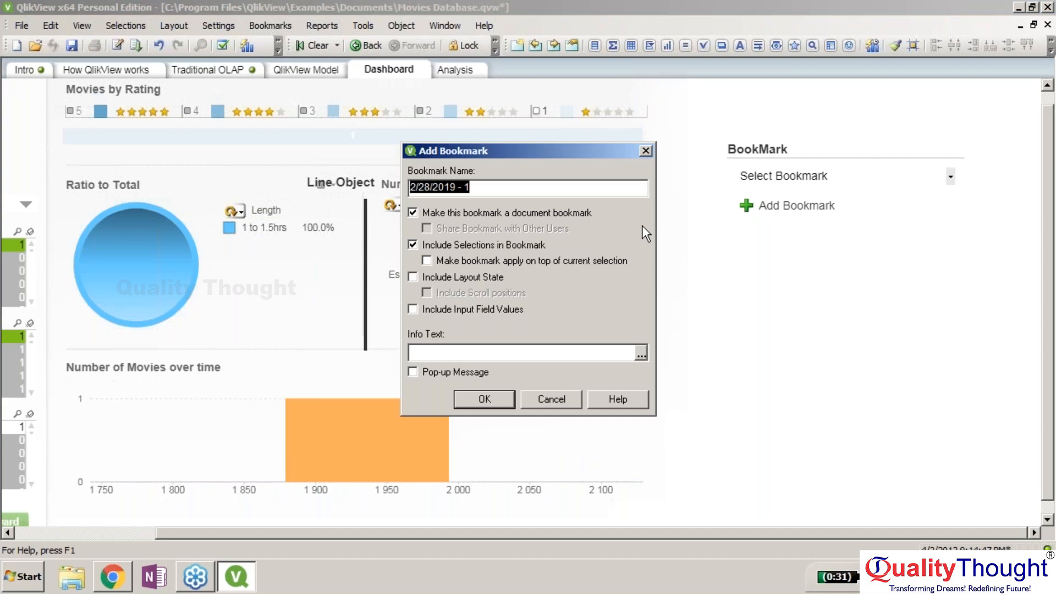
key("Return")
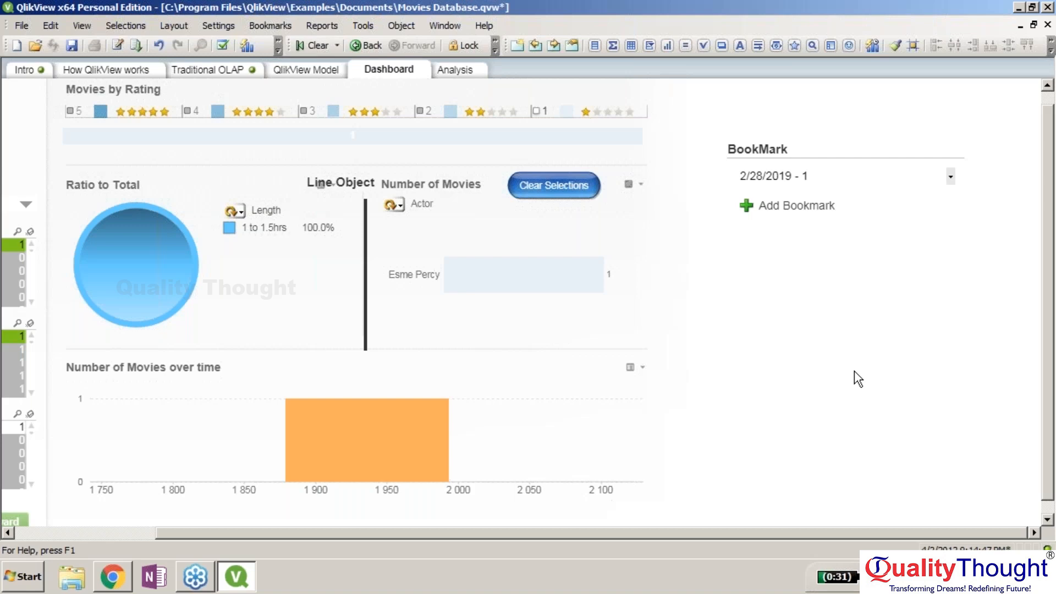
left_click(812, 214)
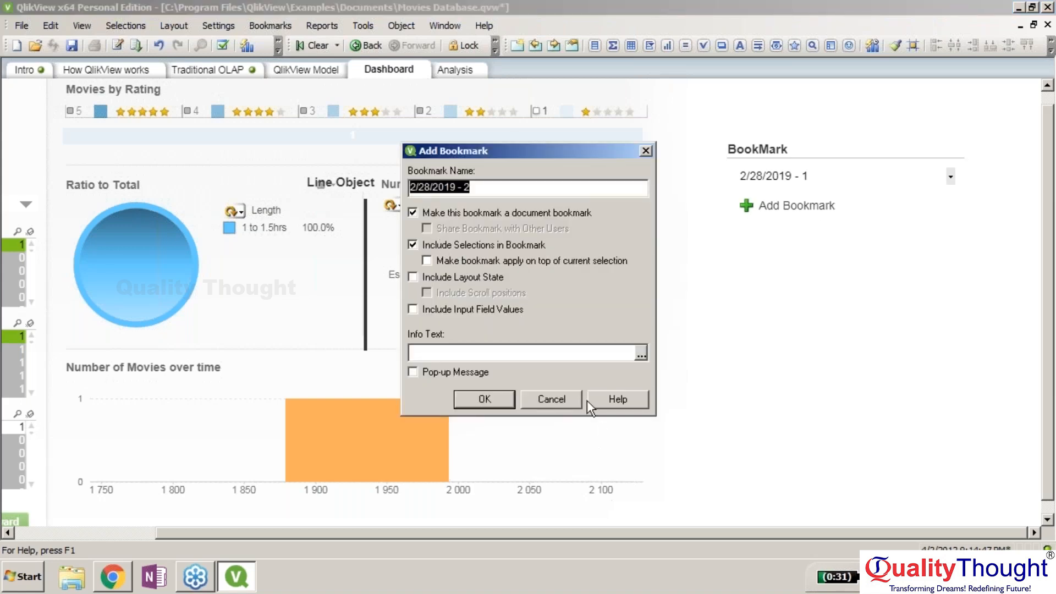
left_click(574, 398)
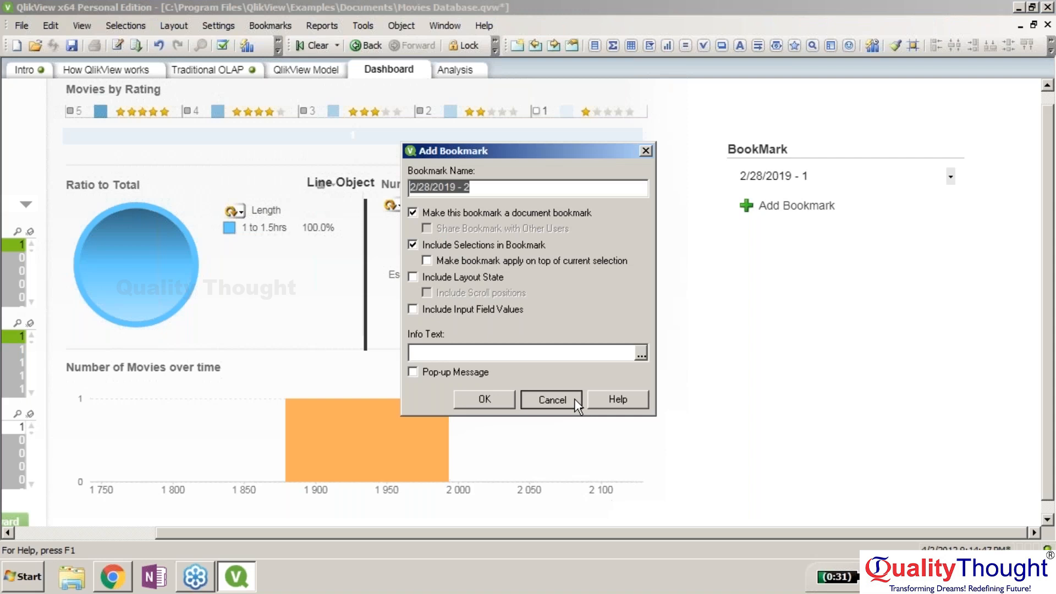
Try to remove the 2/28/2019 - 1 bookmark, and delete the BookMark object from the sheet
right_click(876, 208)
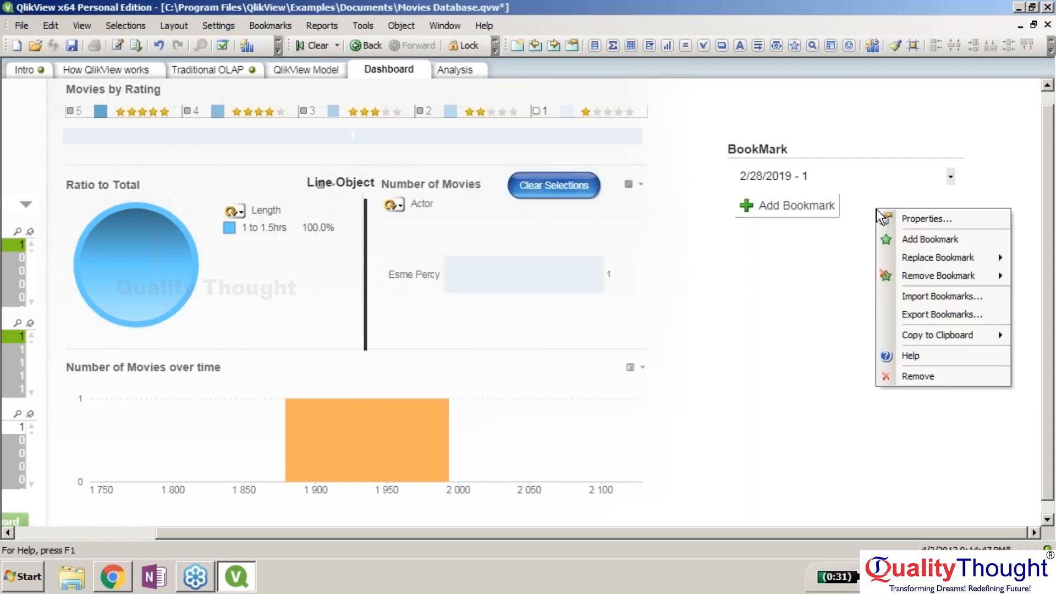
mouse_move(934, 276)
left_click(856, 275)
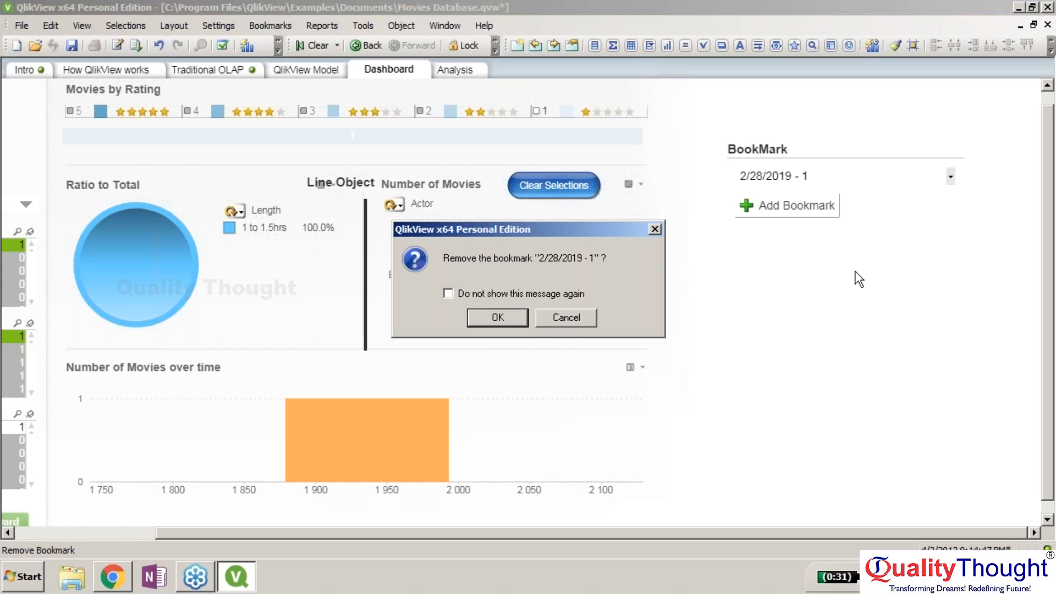
key("Return")
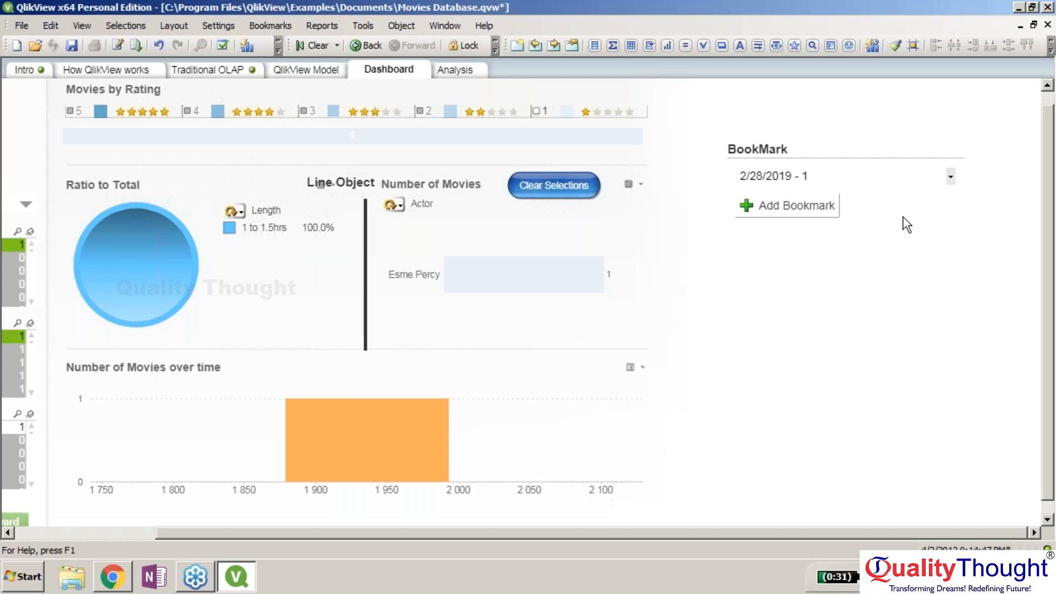
key("Delete")
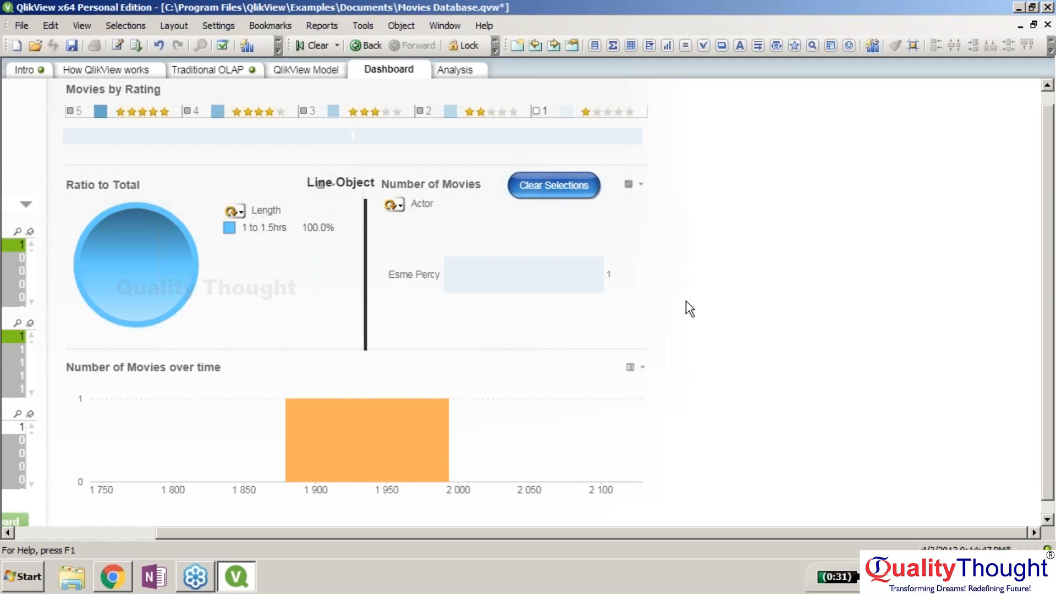
Create a single-value slider object on the FilmID field in the empty area beside the dashboard charts
right_click(850, 85)
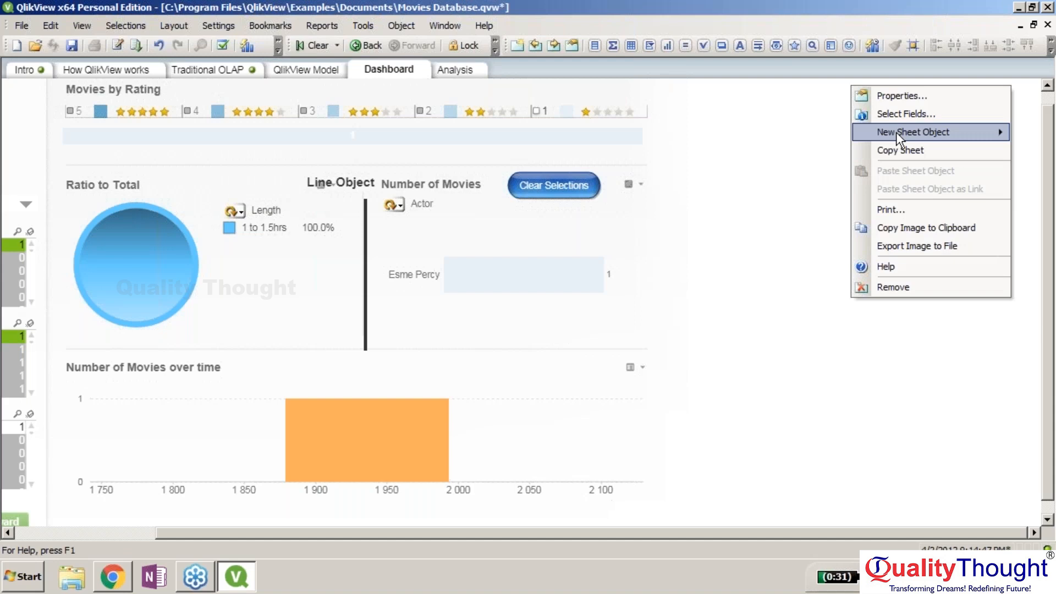
mouse_move(896, 132)
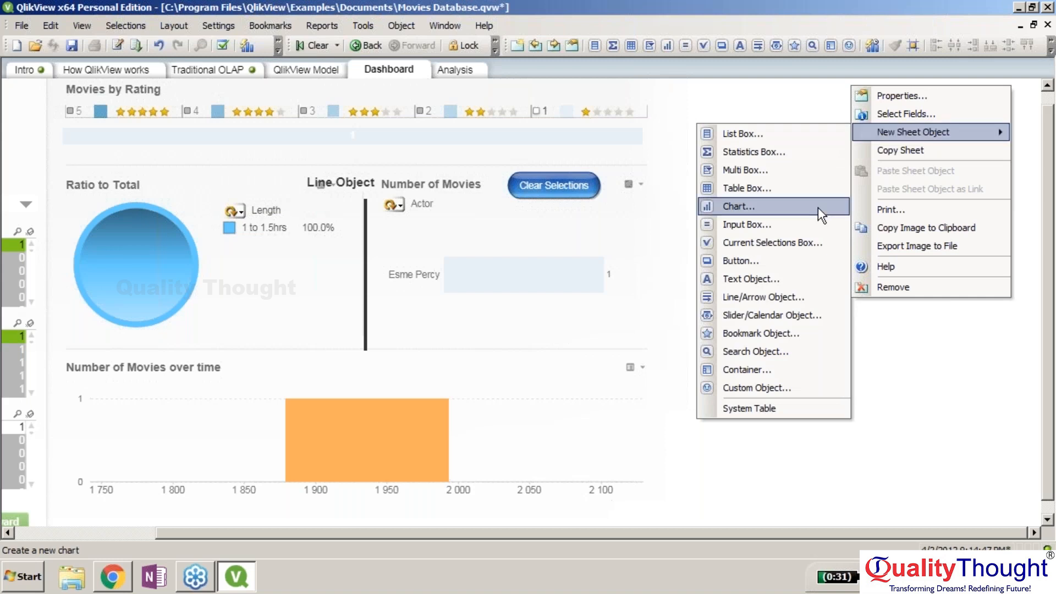
left_click(814, 280)
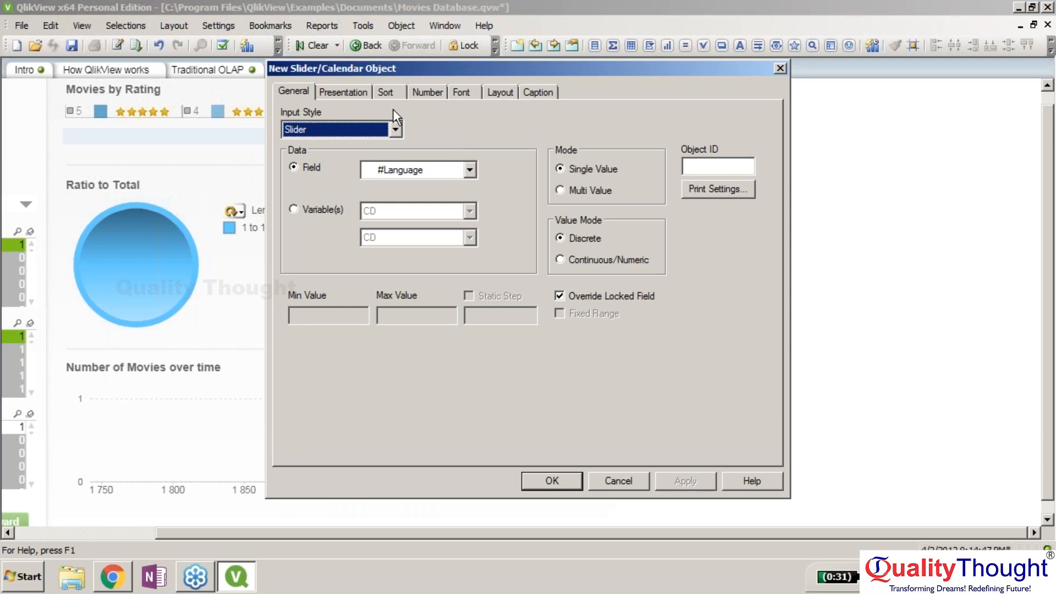
left_click(470, 169)
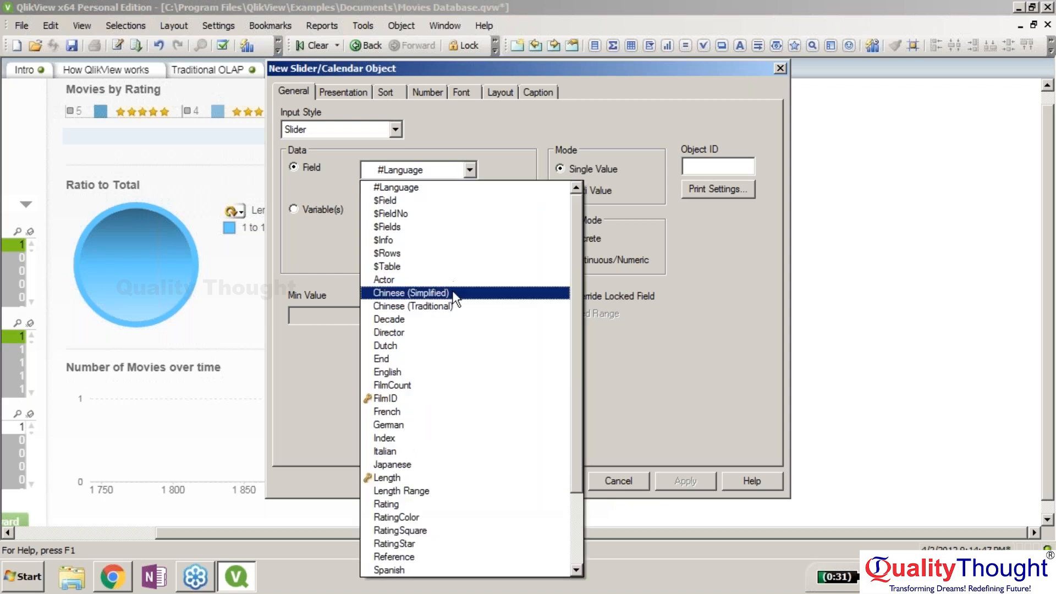
left_click(440, 396)
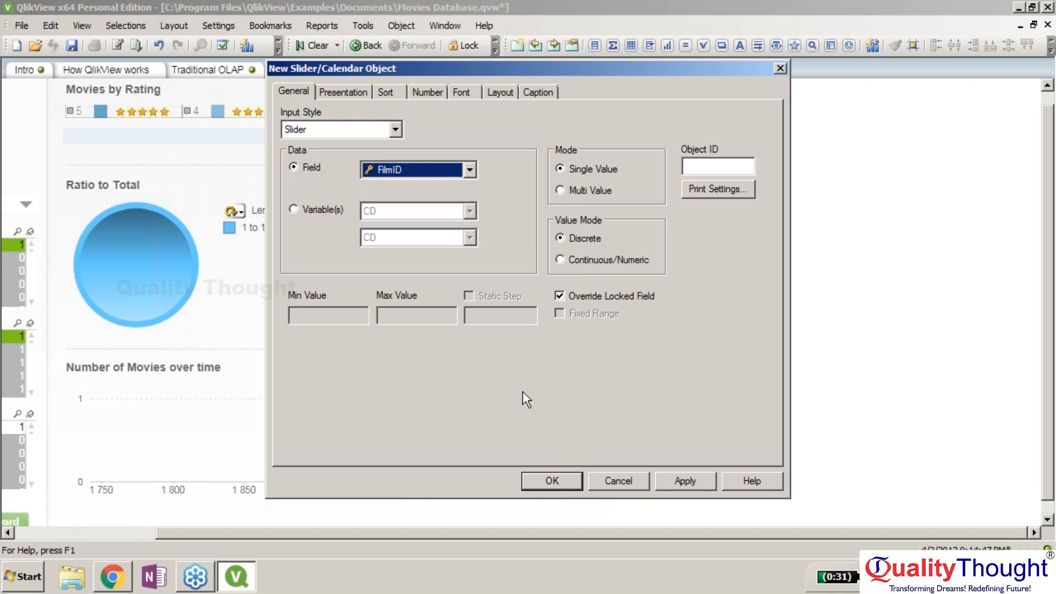
left_click(551, 480)
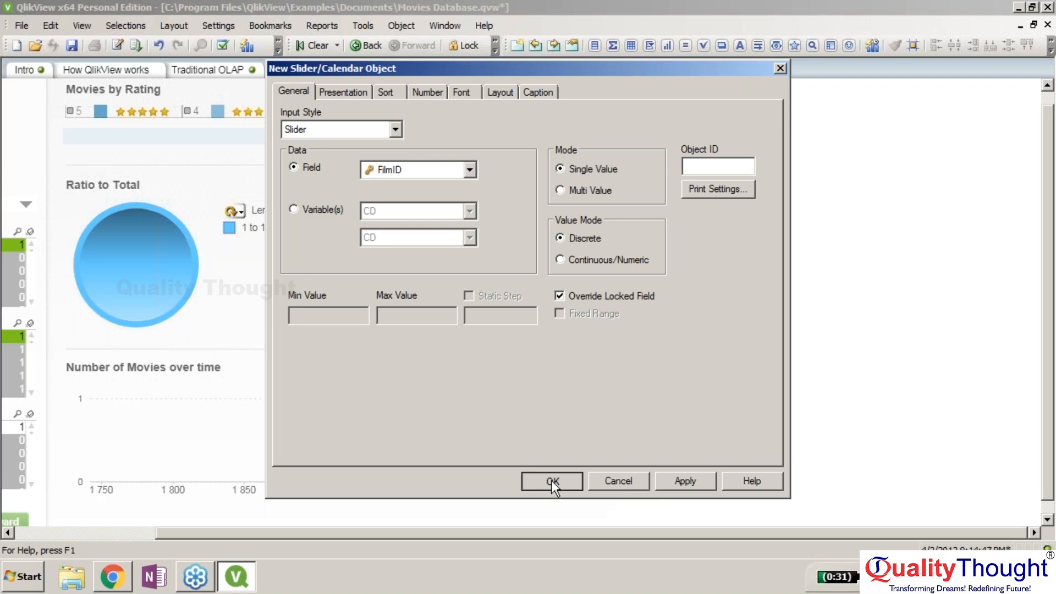
left_click(551, 480)
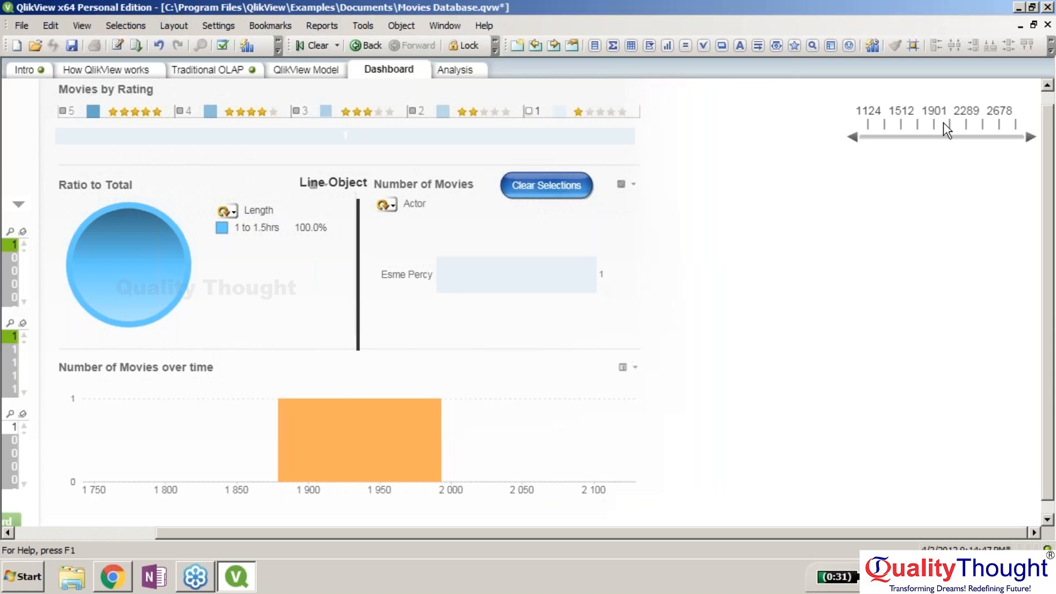
Slide the FilmID selection from 1124 to about 2678, and change the slider object's field to Rating
left_click(873, 115)
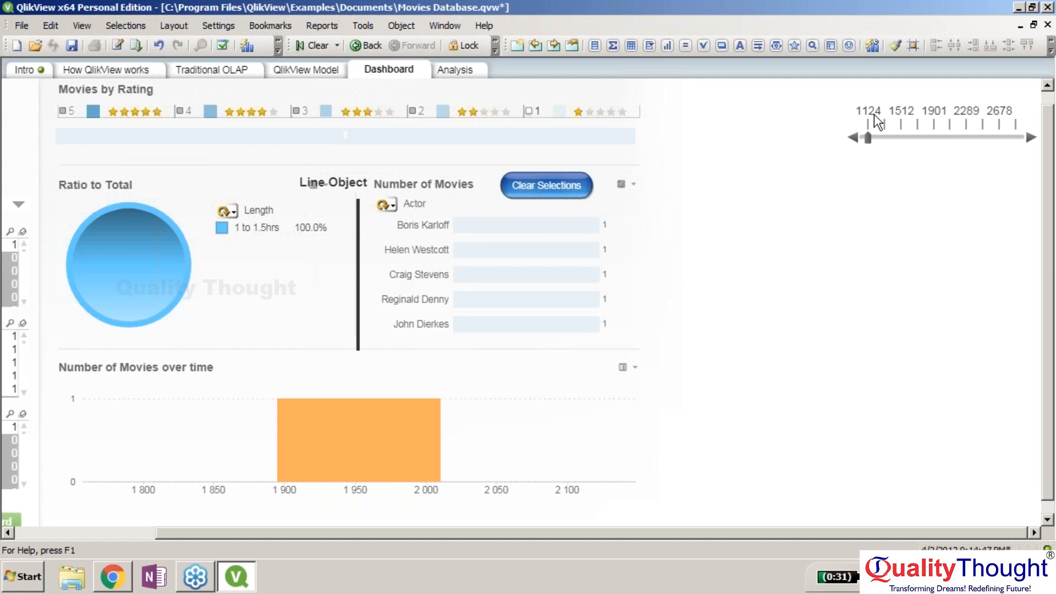
left_click_drag(868, 138, 966, 140)
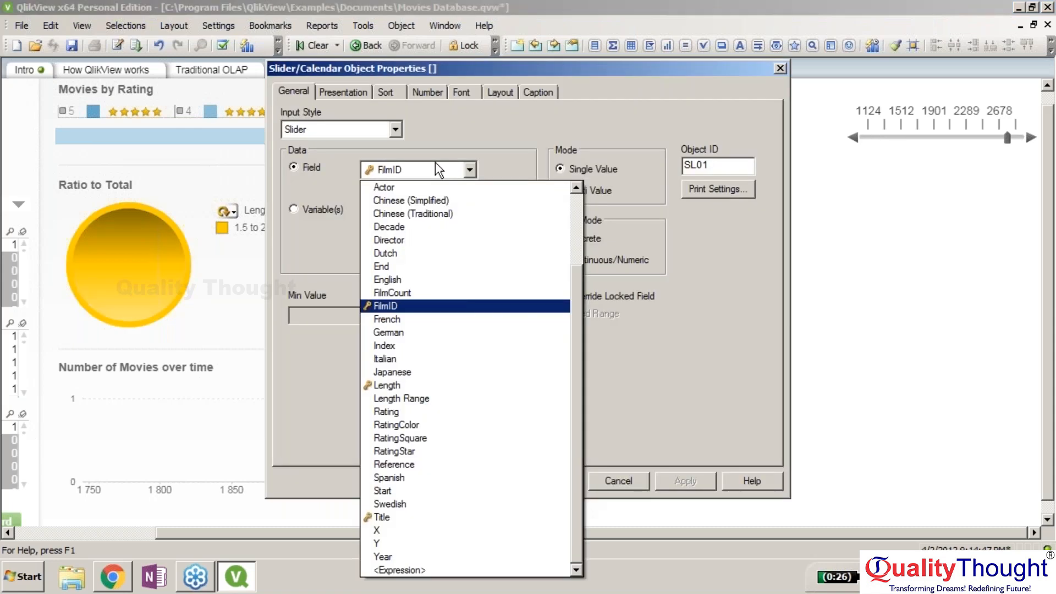
left_click(396, 431)
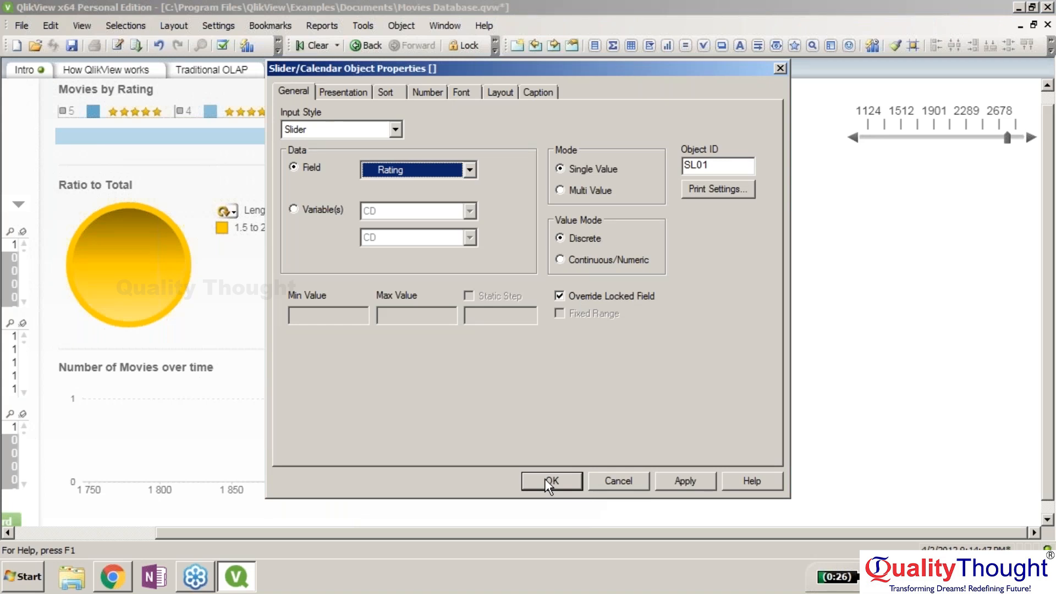
left_click(549, 482)
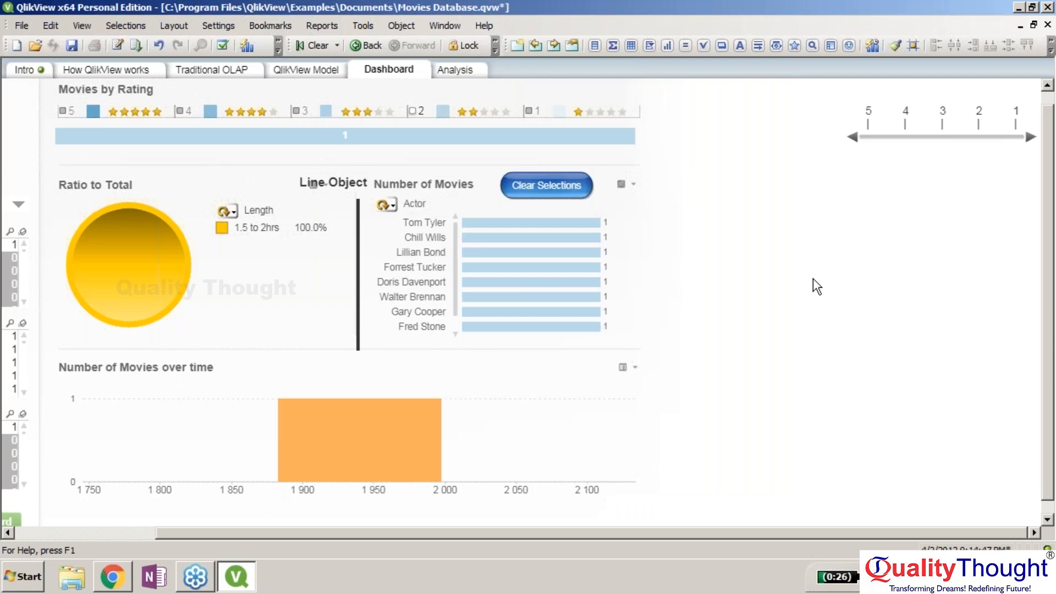